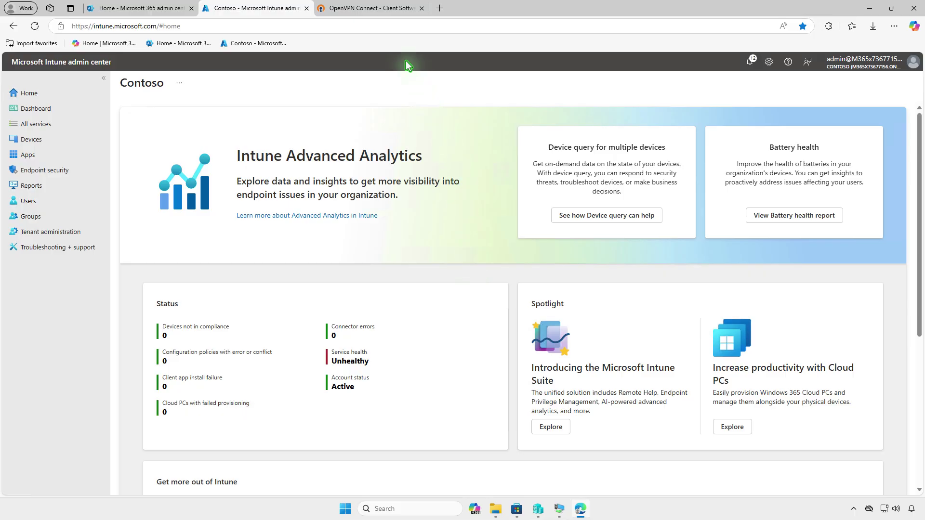
Download the OpenVPN Connect v3 installer from the OpenVPN download page.
click(391, 16)
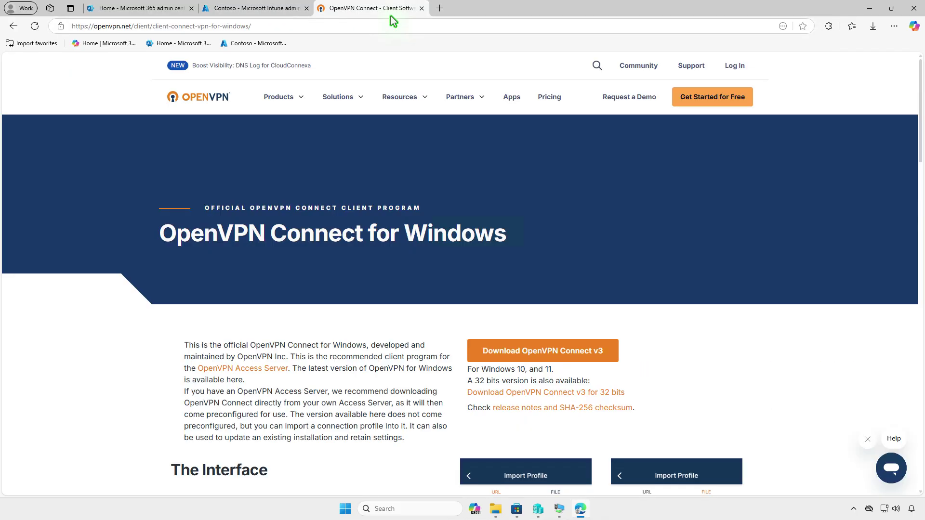
scroll(665, 255, down, 2)
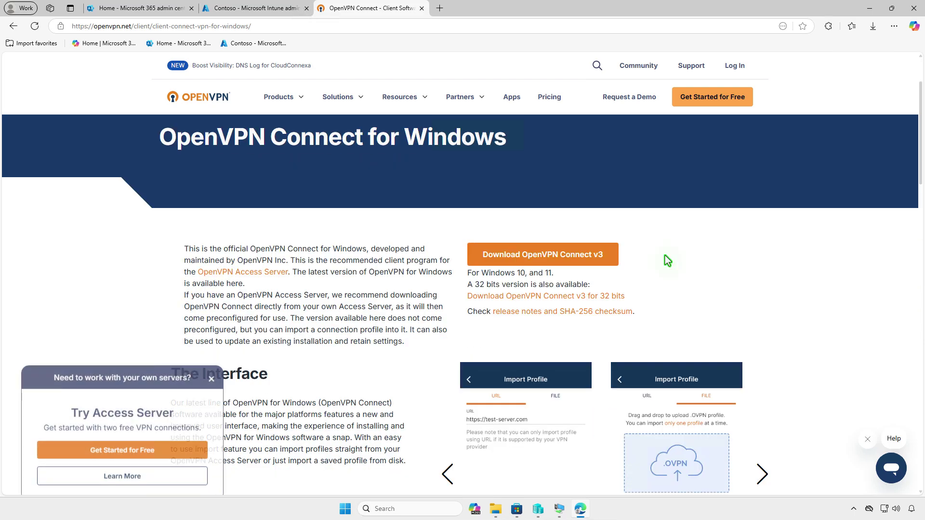
click(588, 258)
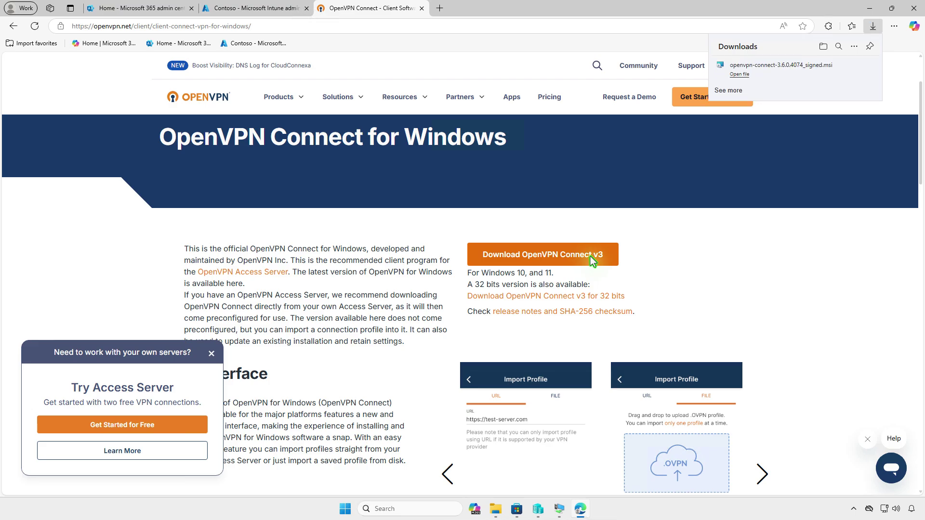
Show openvpn-connect-3.6.0.4074_signed.msi in Downloads, then minimize Edge and File Explorer.
click(822, 48)
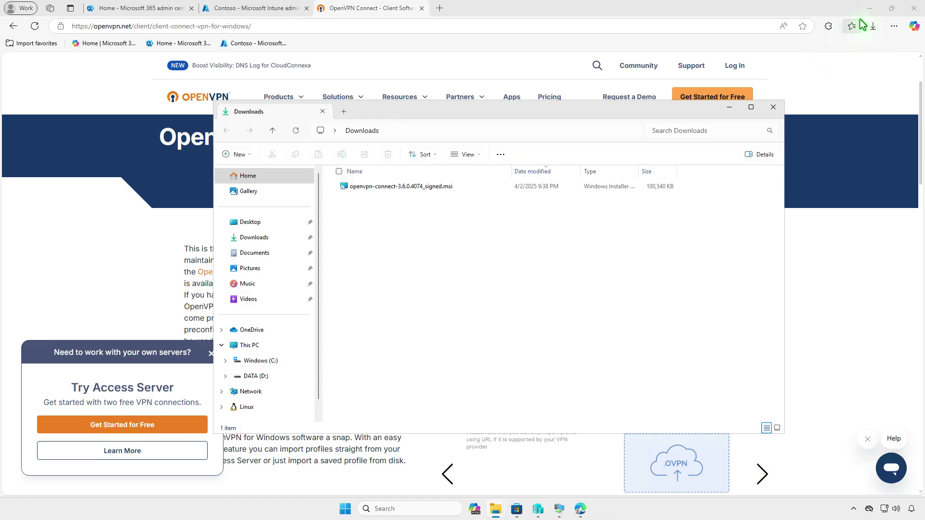
click(870, 13)
click(870, 11)
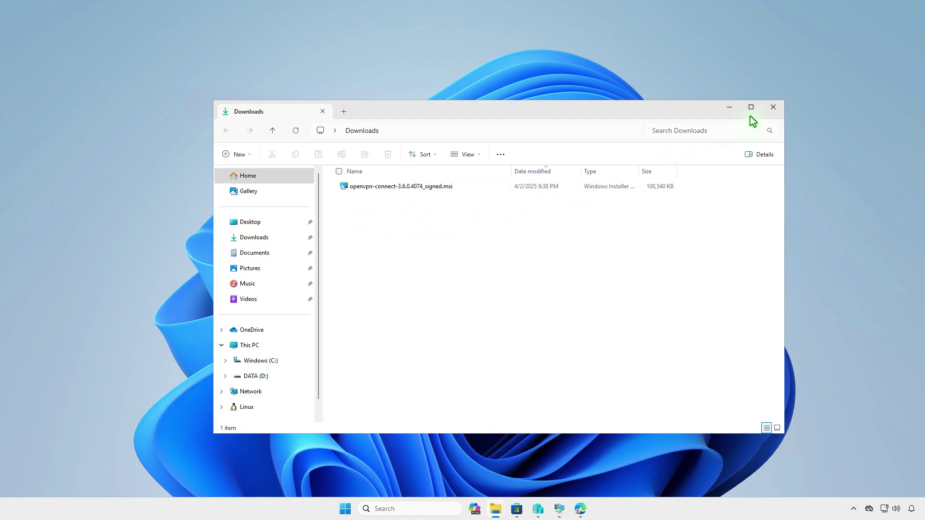
click(734, 108)
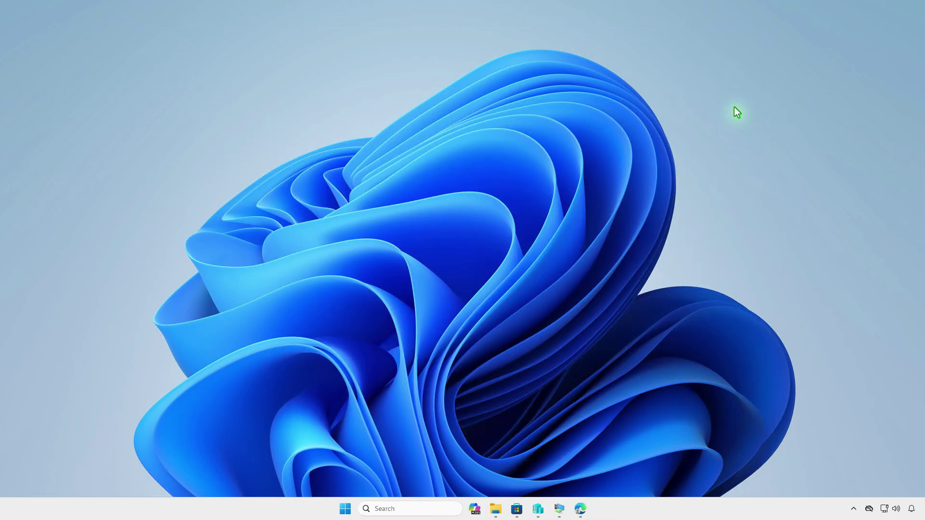
In an admin PowerShell, run winget download --id OpenVPNTechnologies.OpenVPNConnect to fetch the 3.6.0 MSI.
right_click(349, 508)
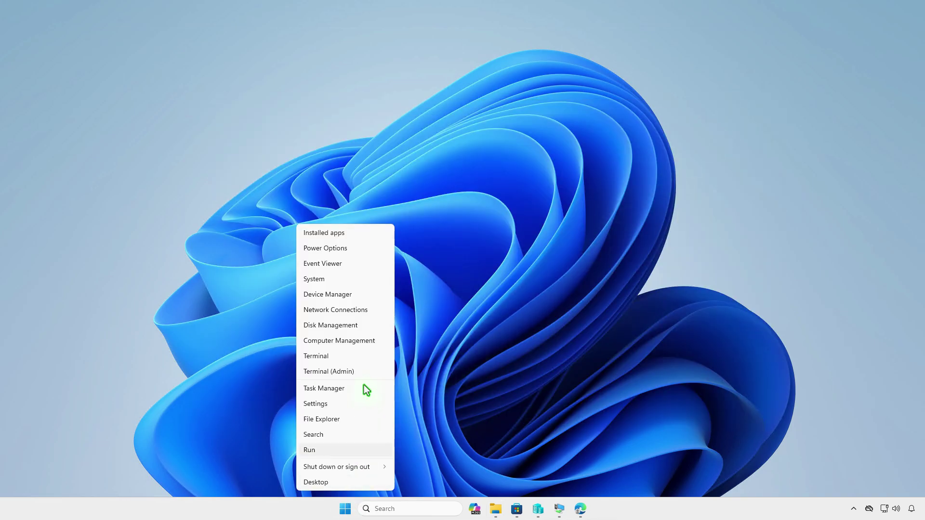
click(364, 372)
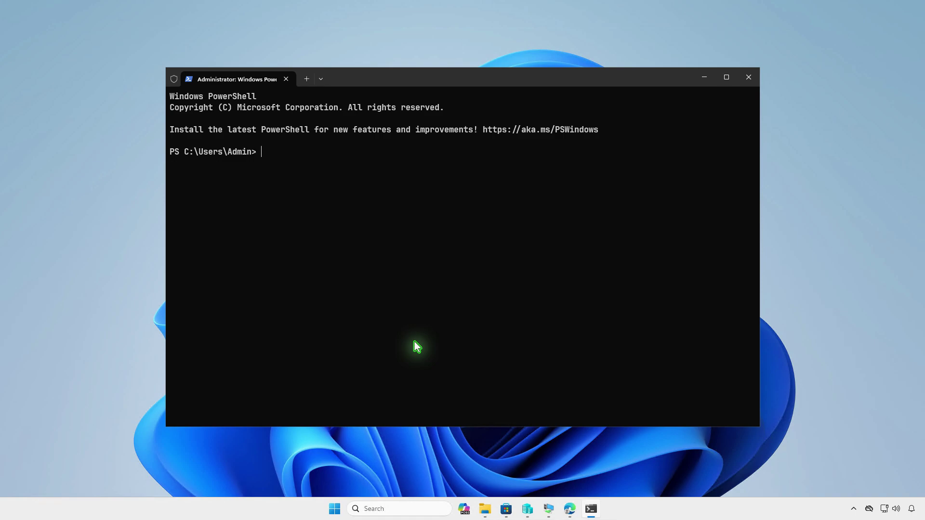
text(winget download --id OpenVPNTechnologies.OpenVPNConnect)
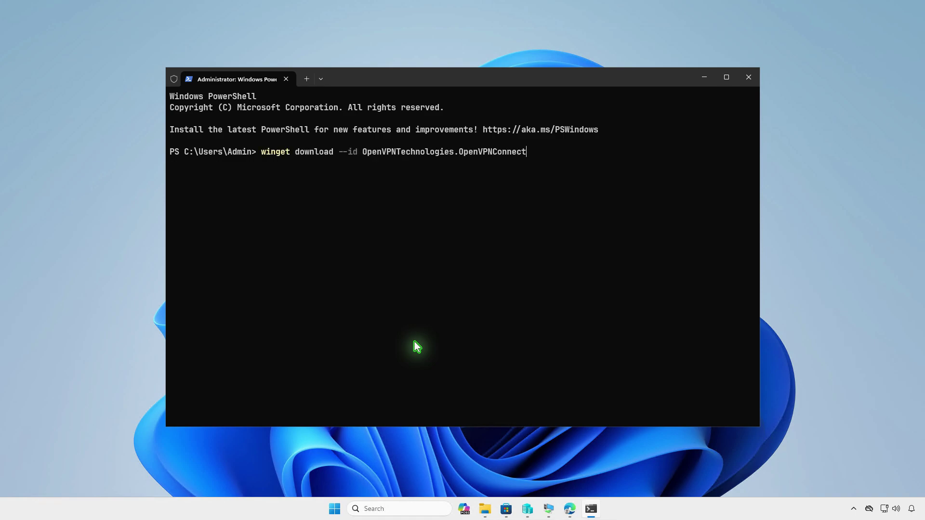
key(Return)
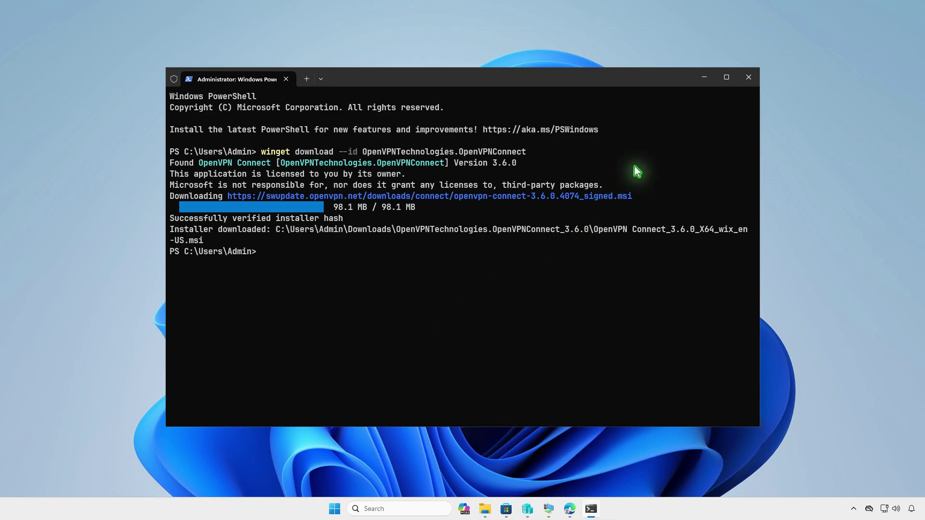
Inspect the OpenVPNTechnologies.OpenVPNConnect_3.6.0 folder in Downloads, widening the Name column to show the MSI and YAML.
click(703, 78)
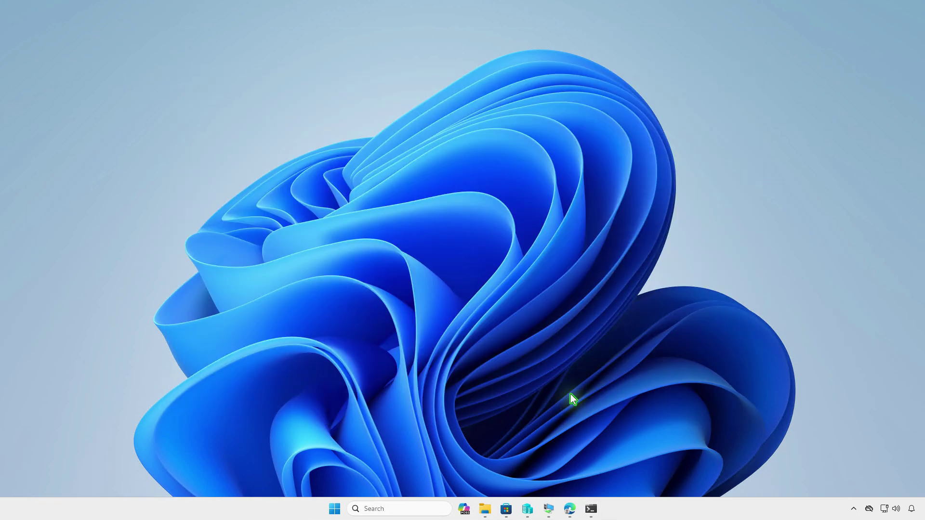
click(485, 509)
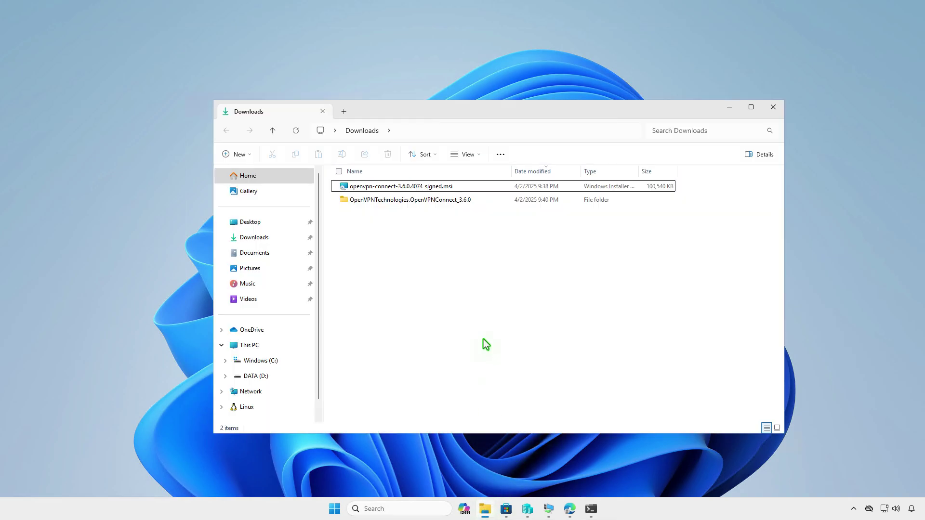
double_click(475, 202)
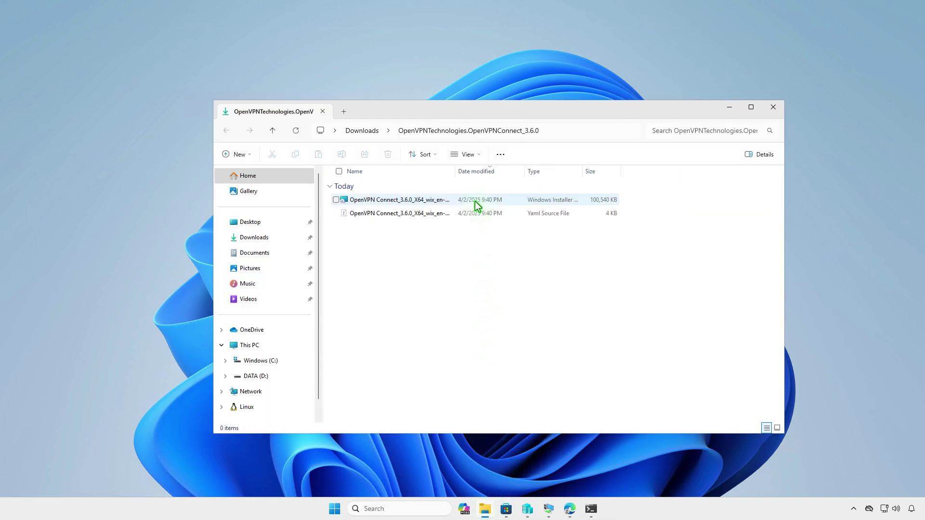
drag(456, 174, 551, 178)
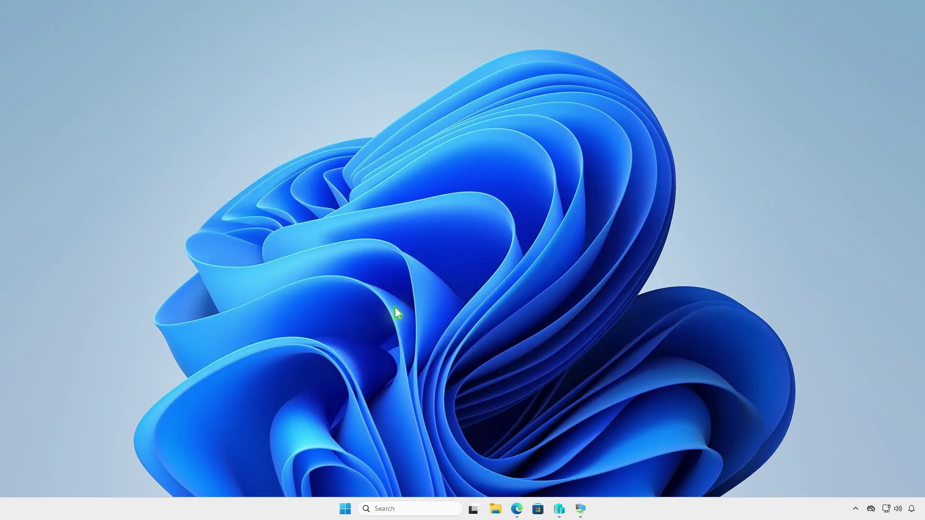
Create a new folder named Intune on the DATA (D:) drive.
click(495, 508)
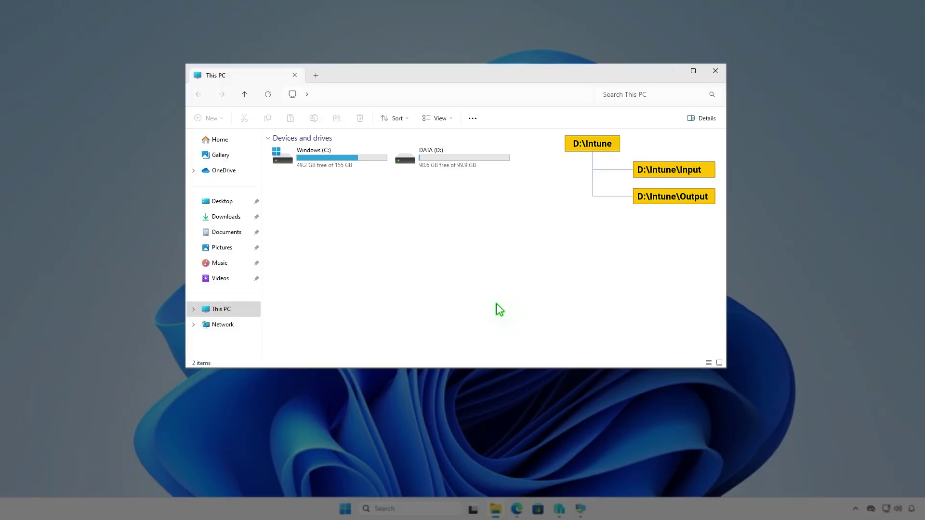
double_click(482, 163)
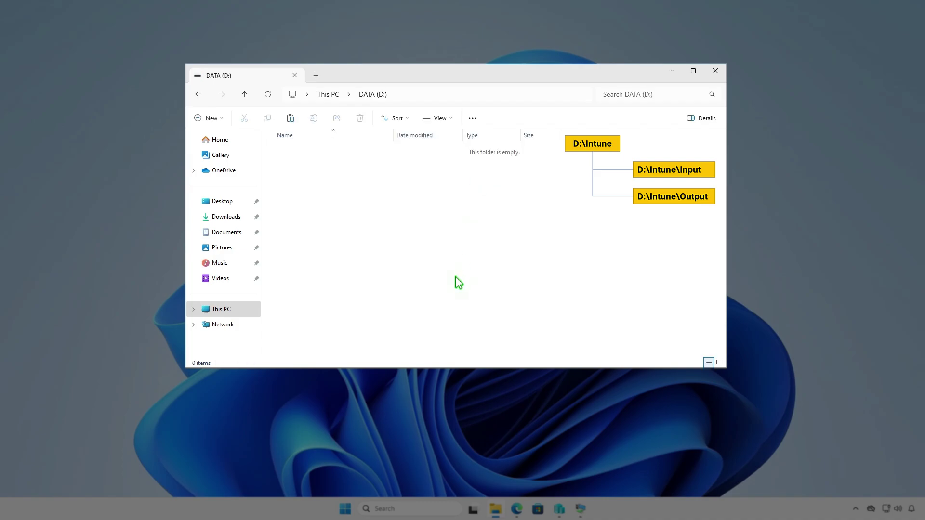
click(219, 118)
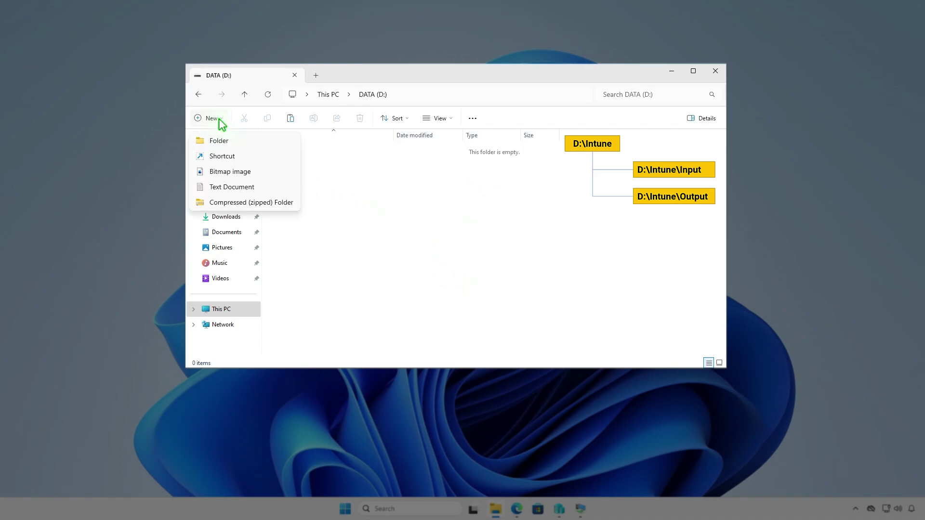
click(236, 138)
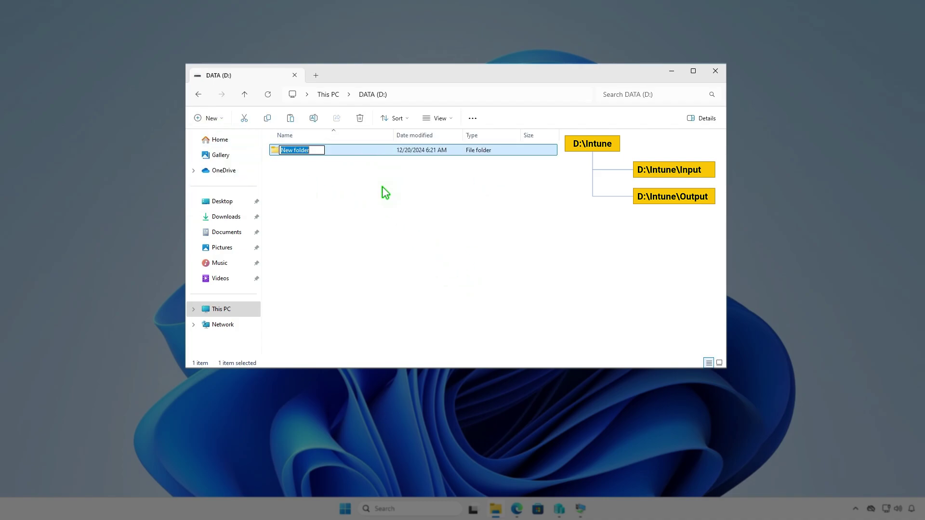
text(Intune)
key(Return)
key(Return)
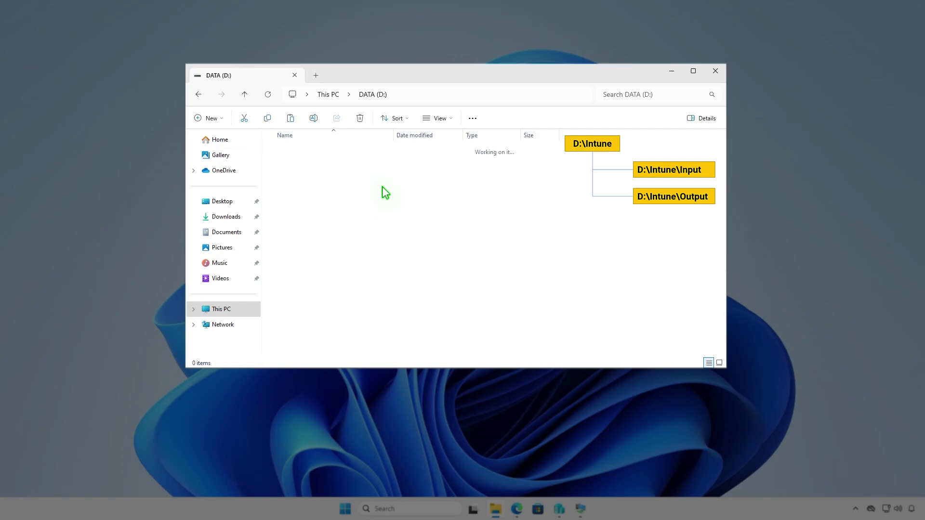
Inside D:\Intune, create two subfolders named Input and Output.
right_click(382, 187)
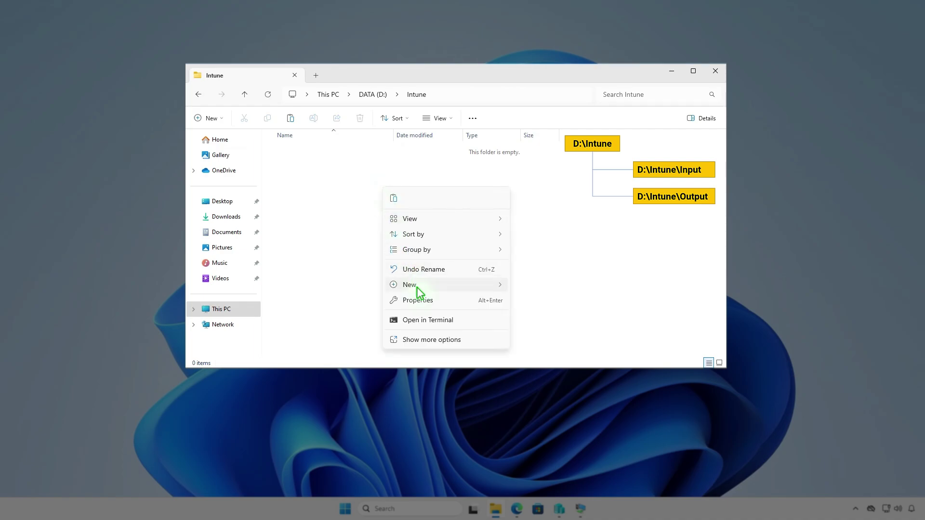
mouse_move(419, 288)
click(538, 287)
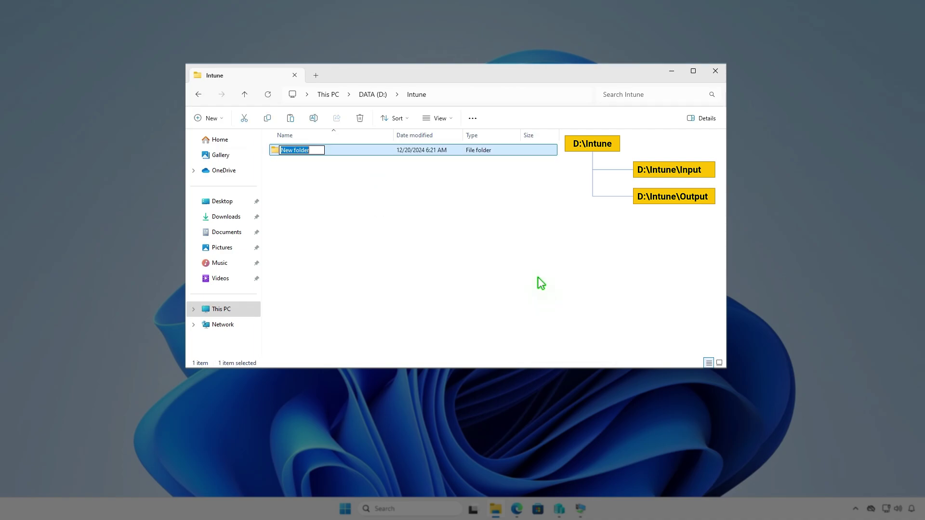
text(Input)
key(Return)
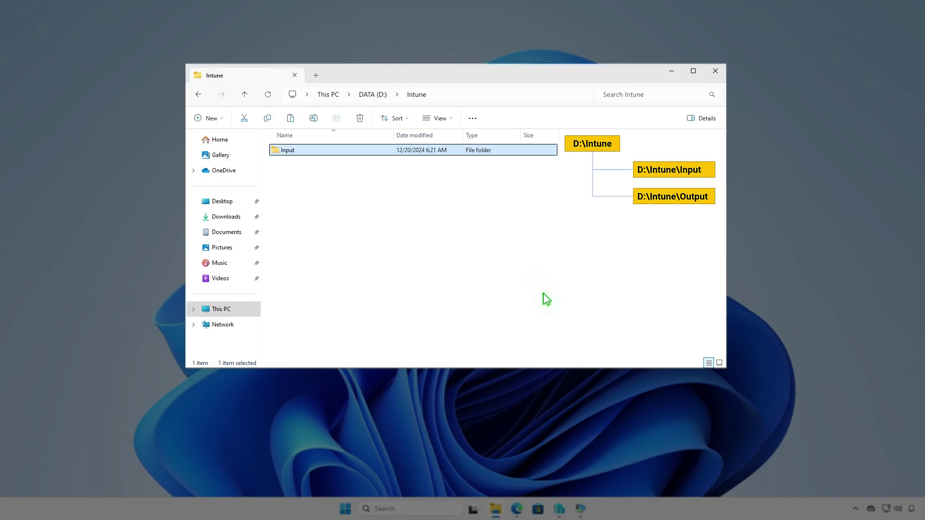
key(ctrl+shift+n)
text(Out)
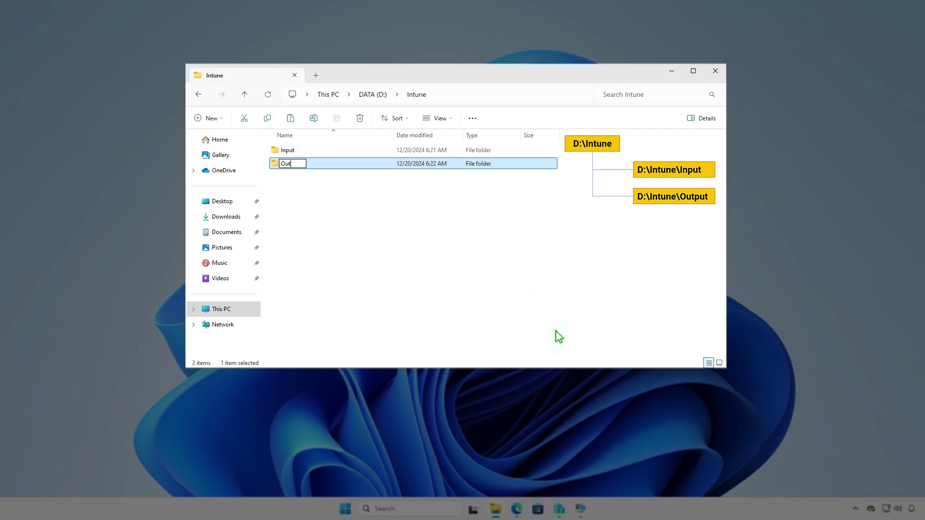
text(put)
click(502, 261)
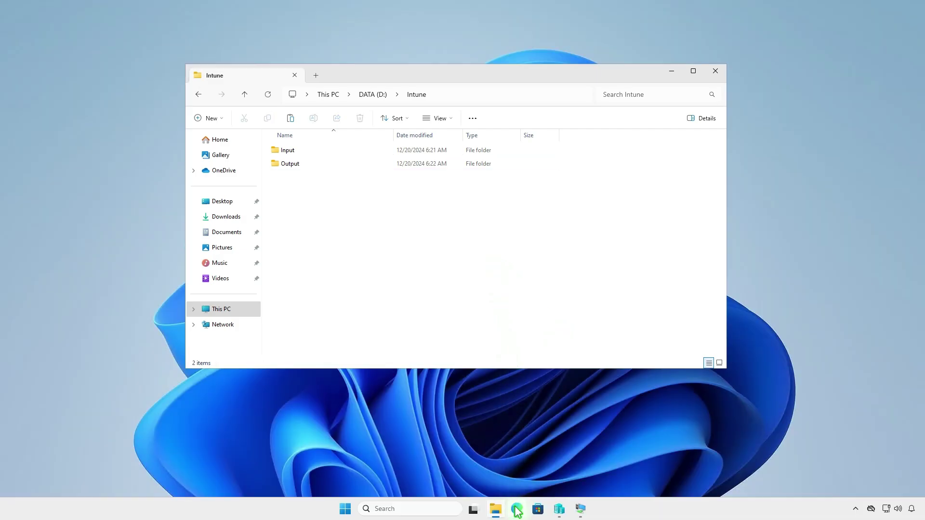
Download Source code (zip) from the v1.8.6 GitHub release and show Microsoft-Win32-Content-Prep-Tool-1.8.6.zip in Downloads.
click(517, 509)
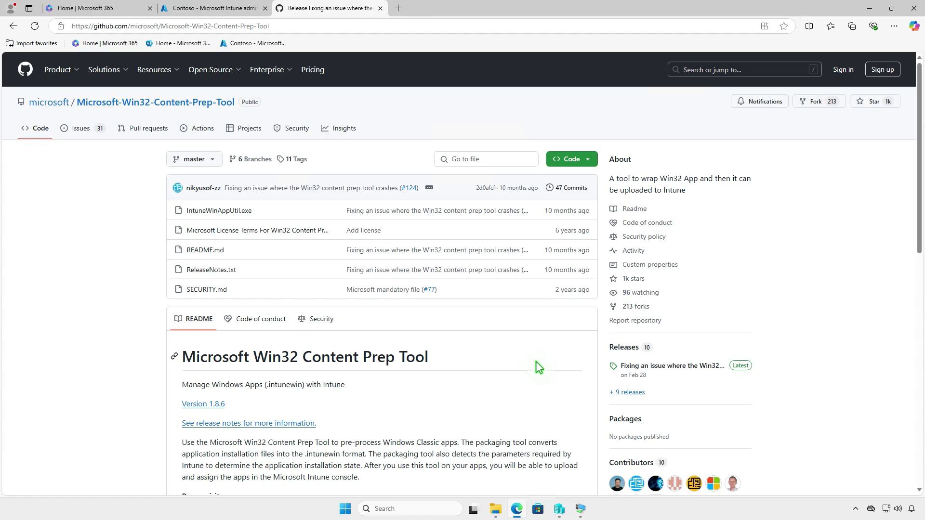
click(695, 366)
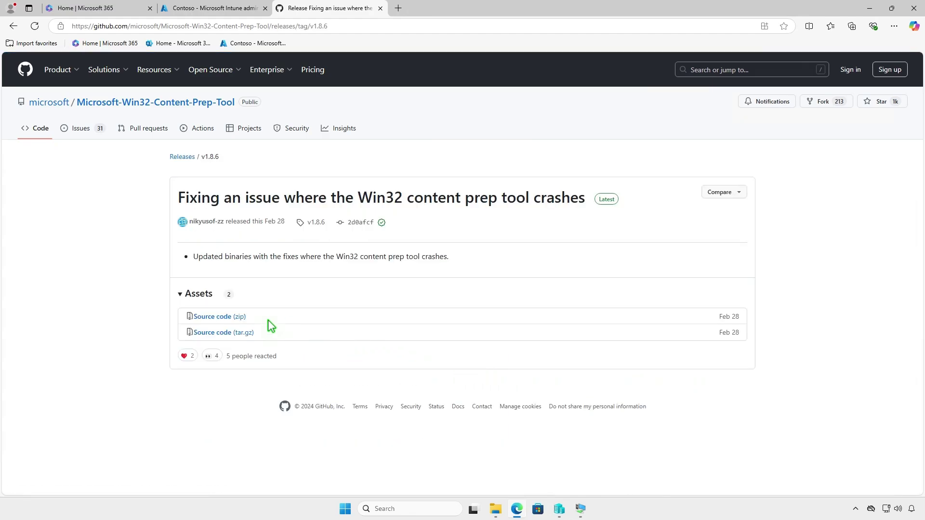
click(241, 316)
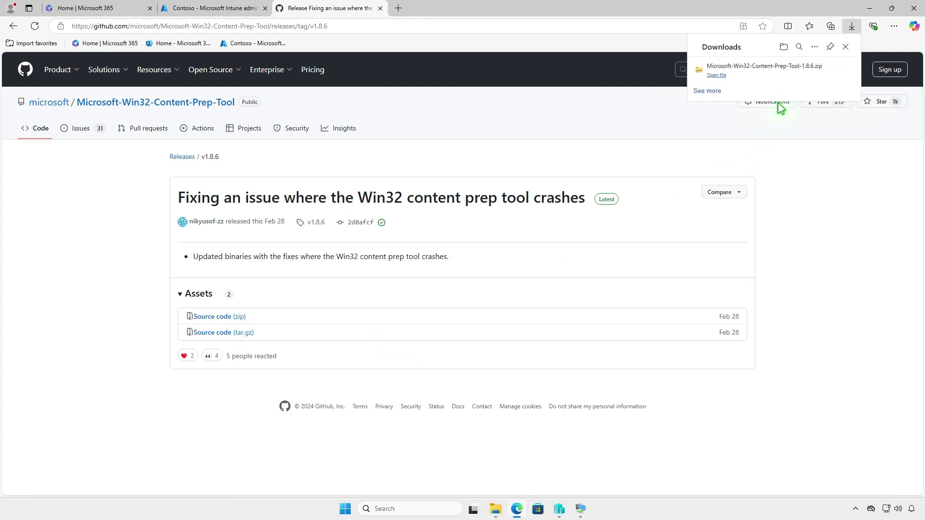
click(818, 72)
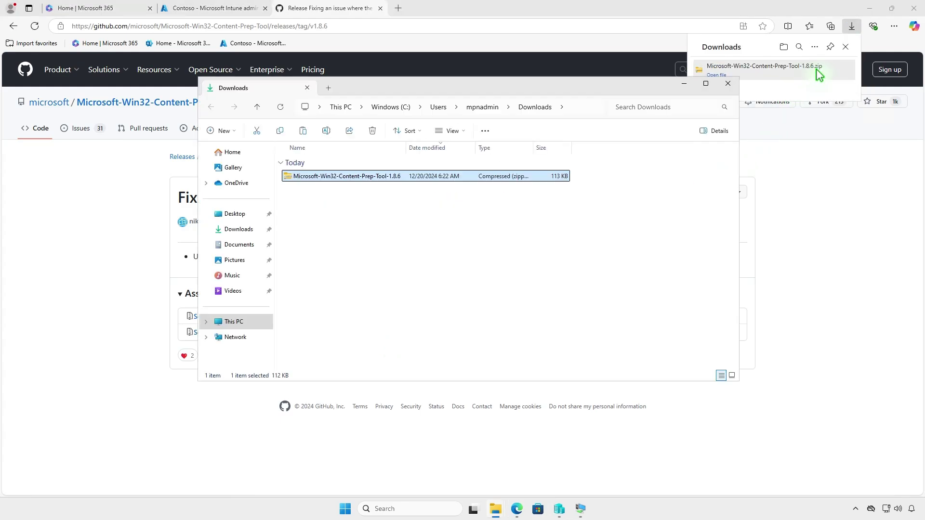
Extract the Content Prep Tool 1.8.6 zip into Downloads and copy IntuneWinAppUtil from the extracted folder.
click(870, 9)
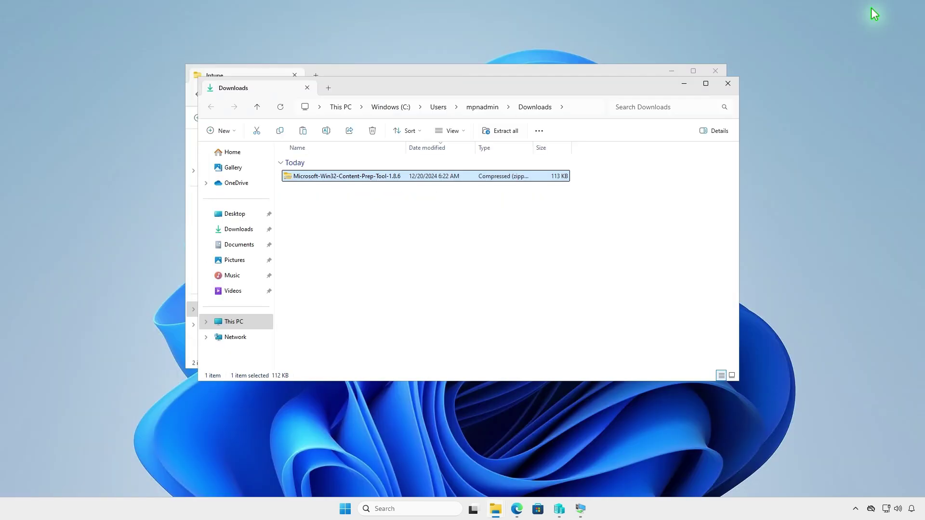
click(505, 131)
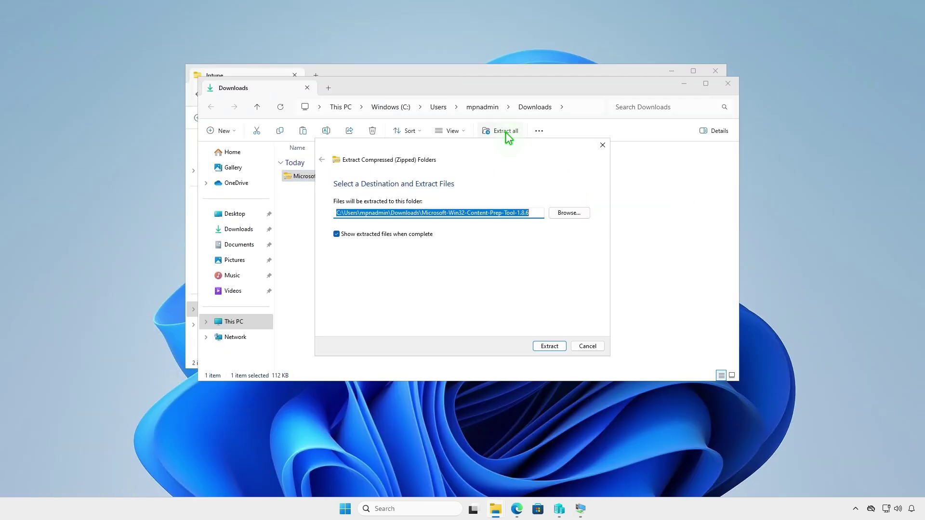
click(543, 346)
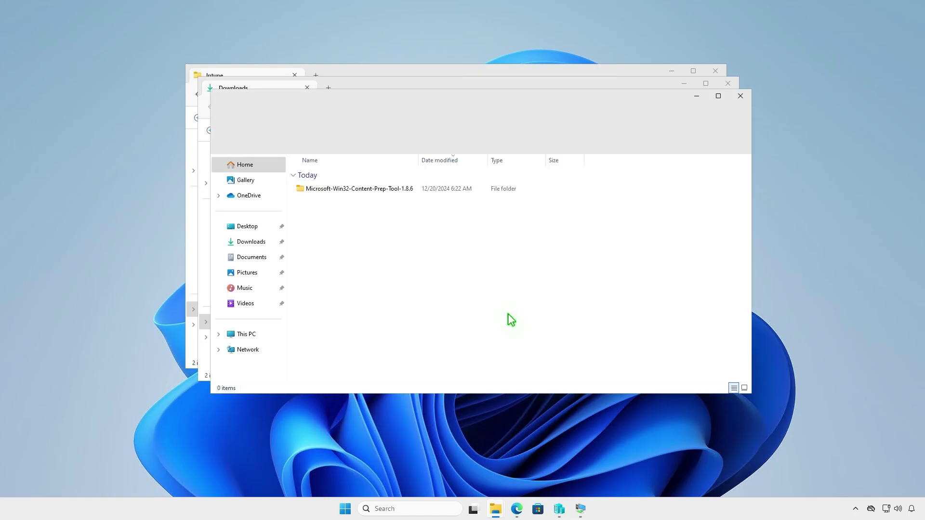
double_click(413, 189)
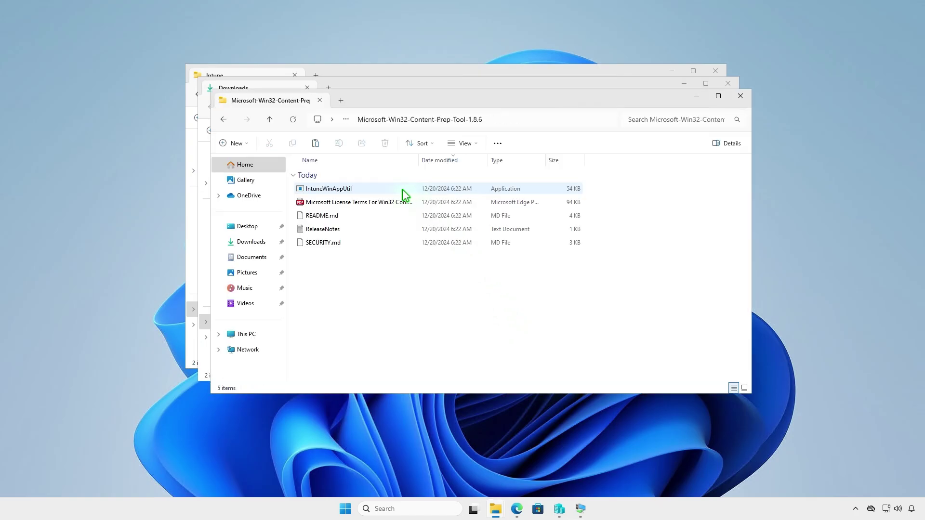
right_click(369, 188)
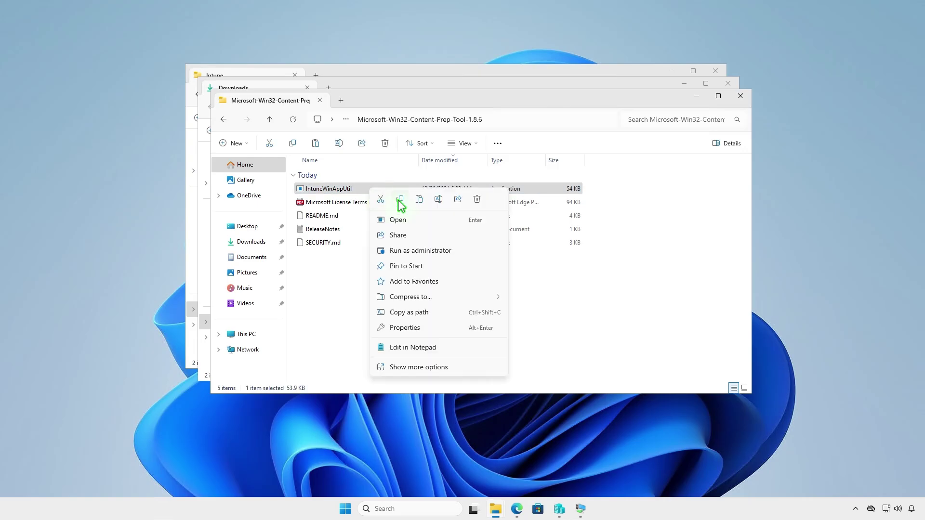
click(400, 200)
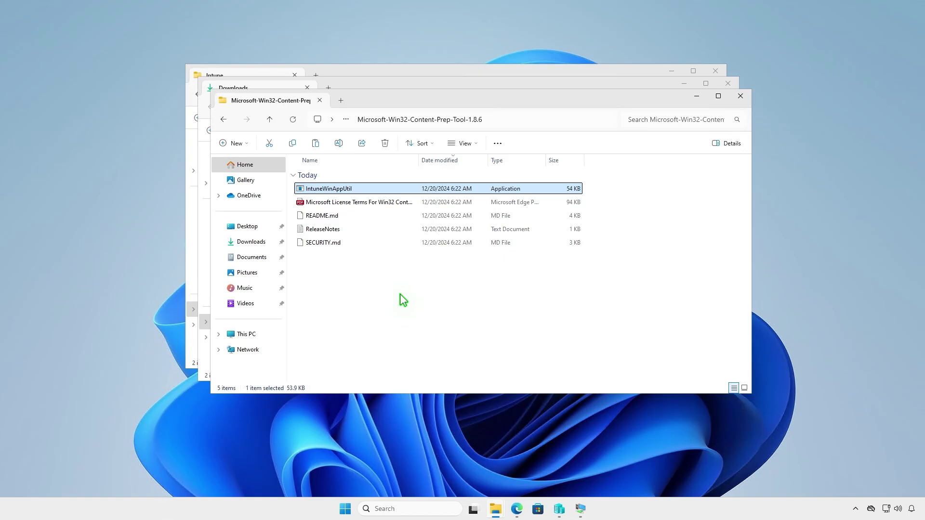
Paste IntuneWinAppUtil into D:\Intune beside the Input and Output folders.
click(741, 95)
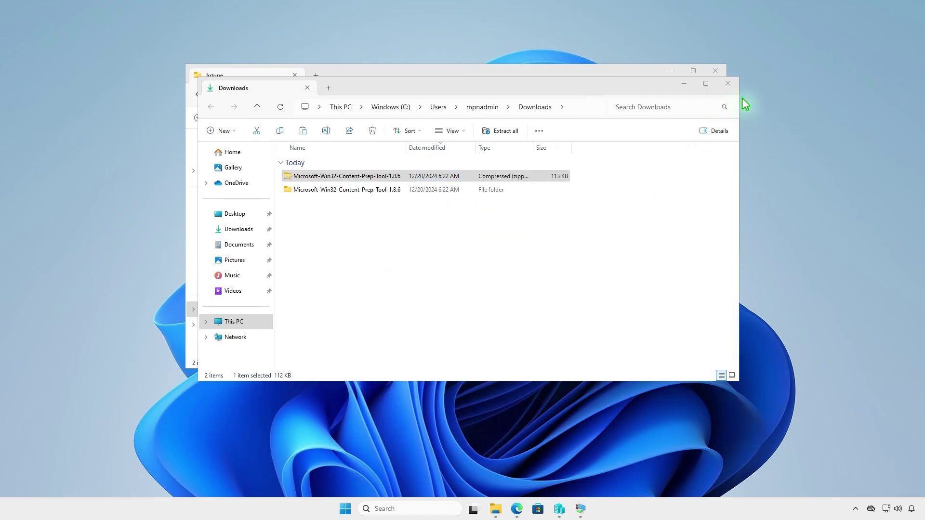
click(728, 83)
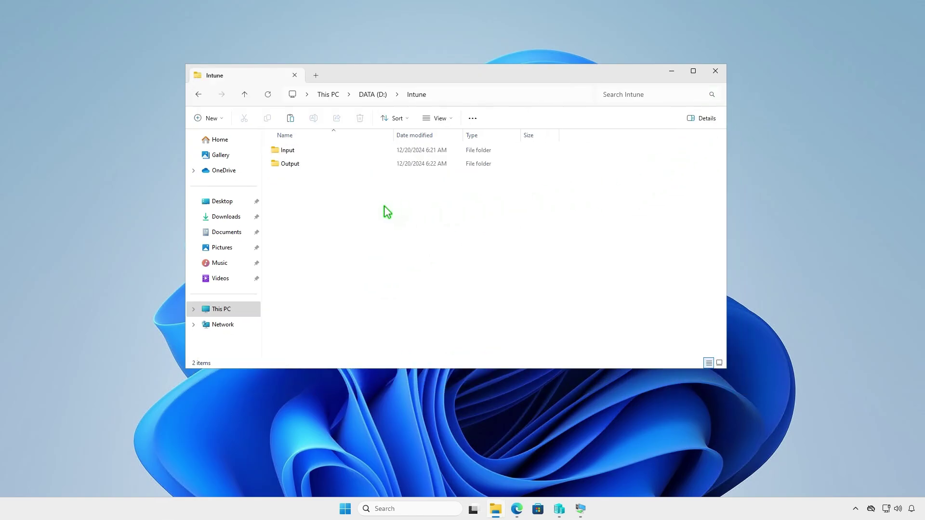
right_click(331, 209)
click(344, 225)
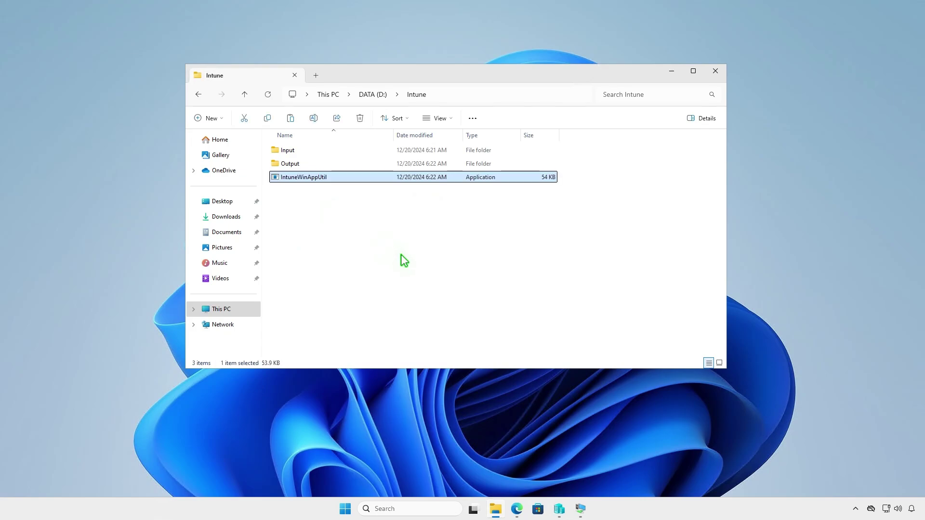
click(401, 254)
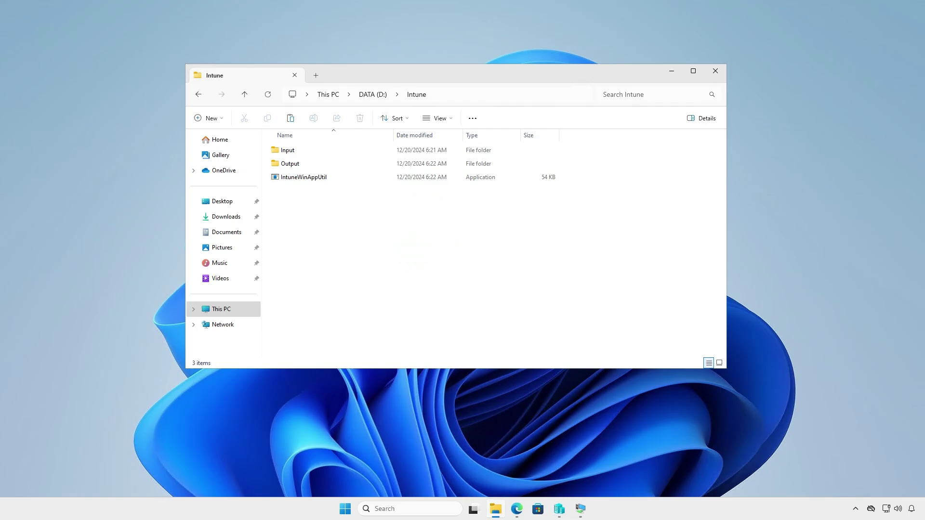
Rename openvpn-connect-3.6.0.4074_signed.msi in Downloads to setup.msi.
key(super+d)
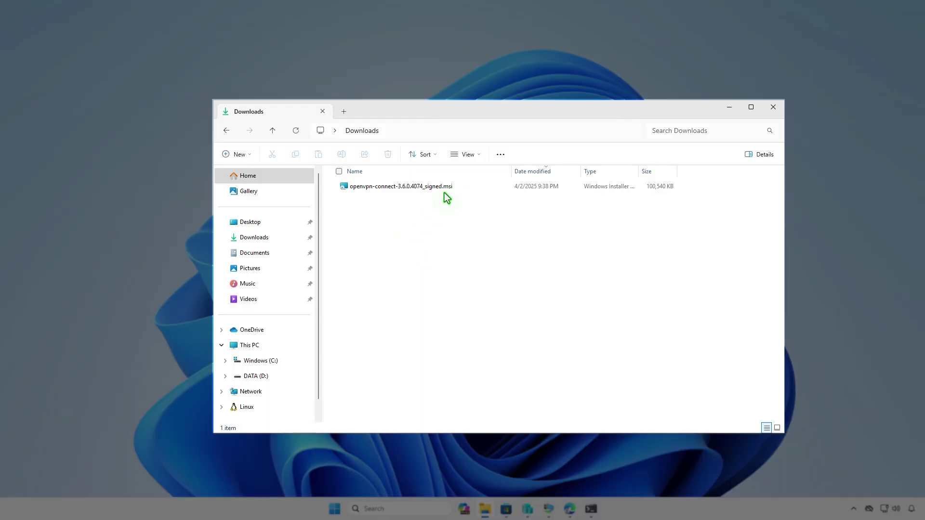
click(461, 188)
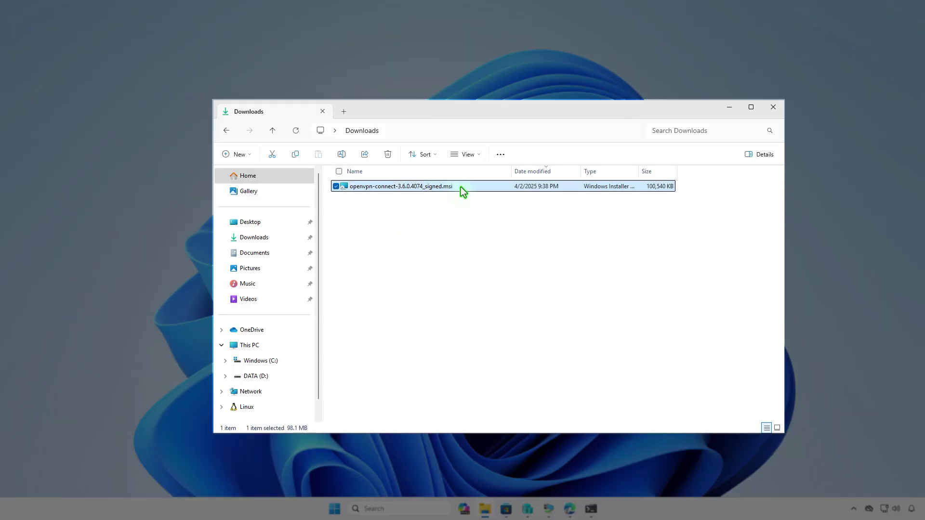
key(F2)
text(set)
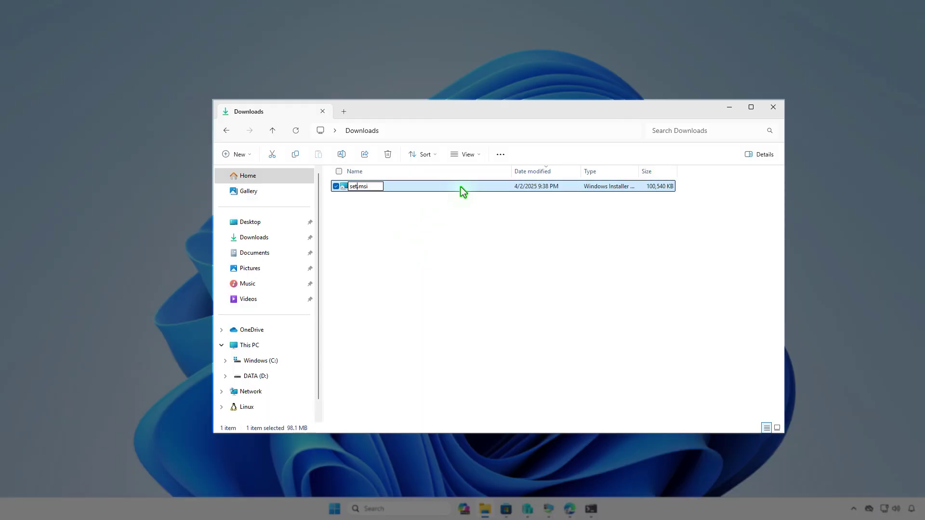
text(up)
key(Return)
Copy setup.msi and paste it into D:\Intune\Input.
right_click(461, 188)
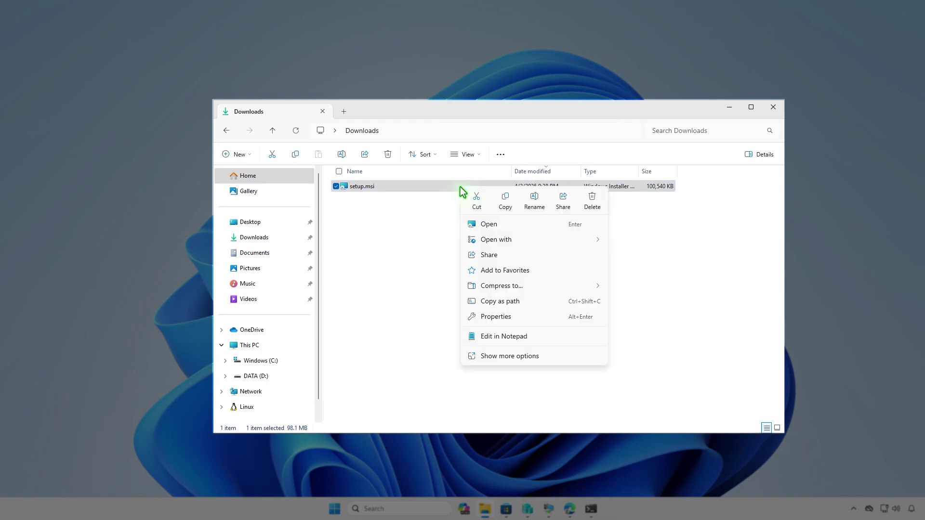
click(501, 207)
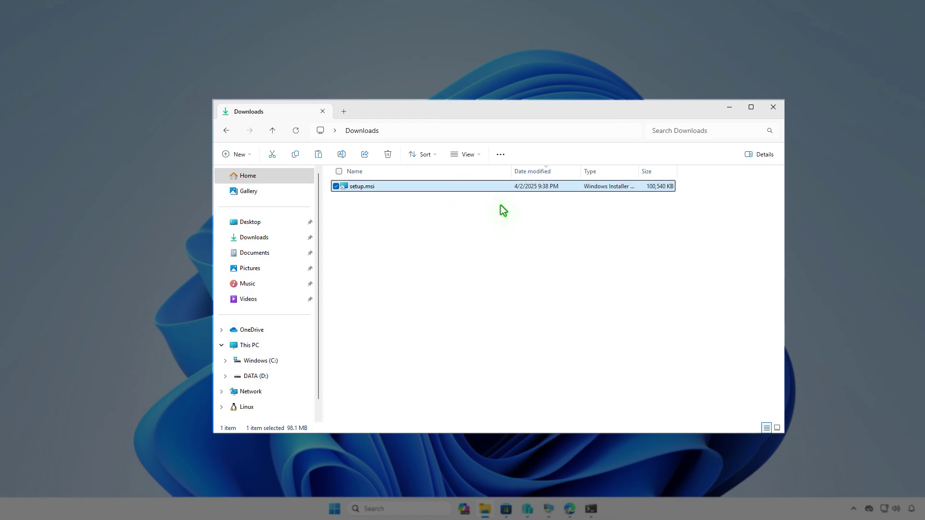
click(276, 346)
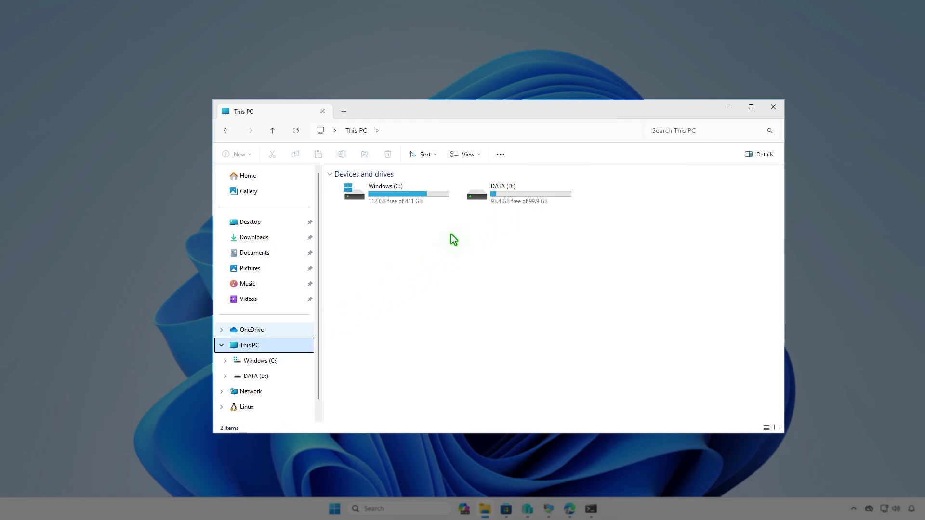
double_click(519, 202)
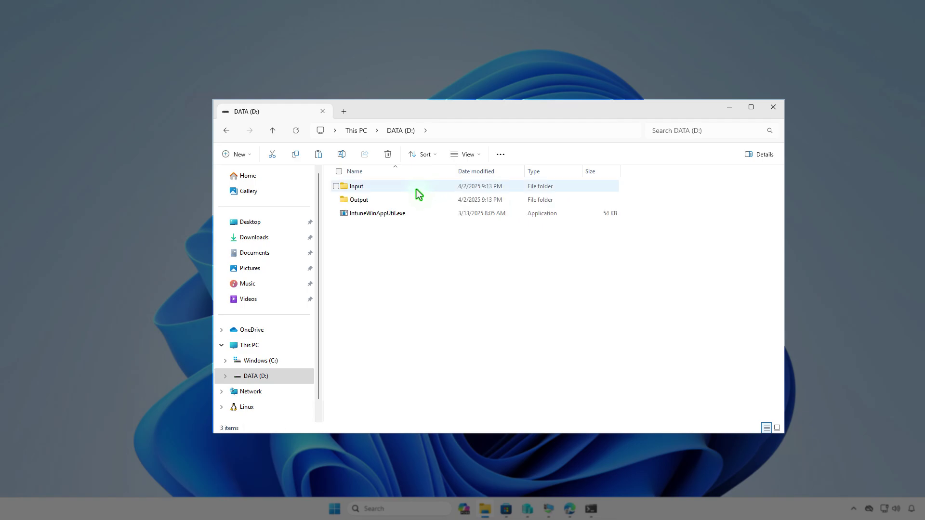
double_click(418, 192)
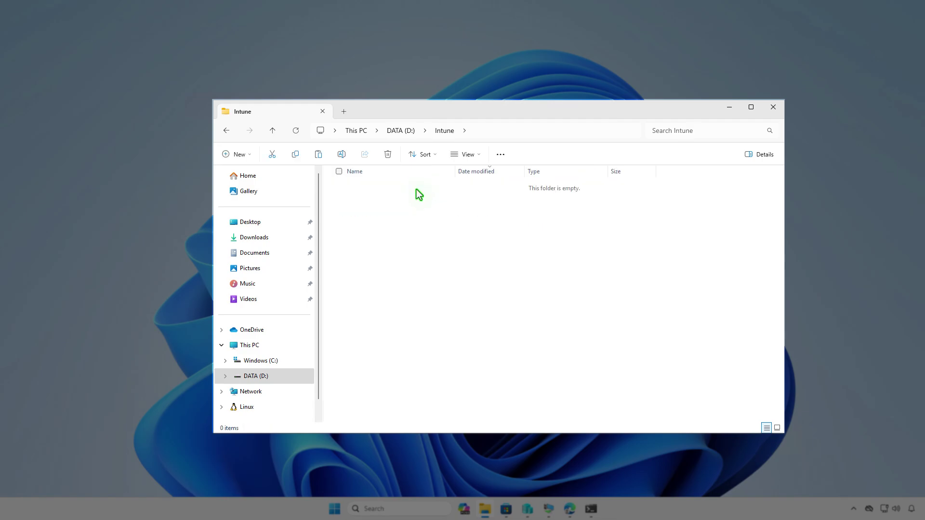
double_click(419, 194)
right_click(401, 230)
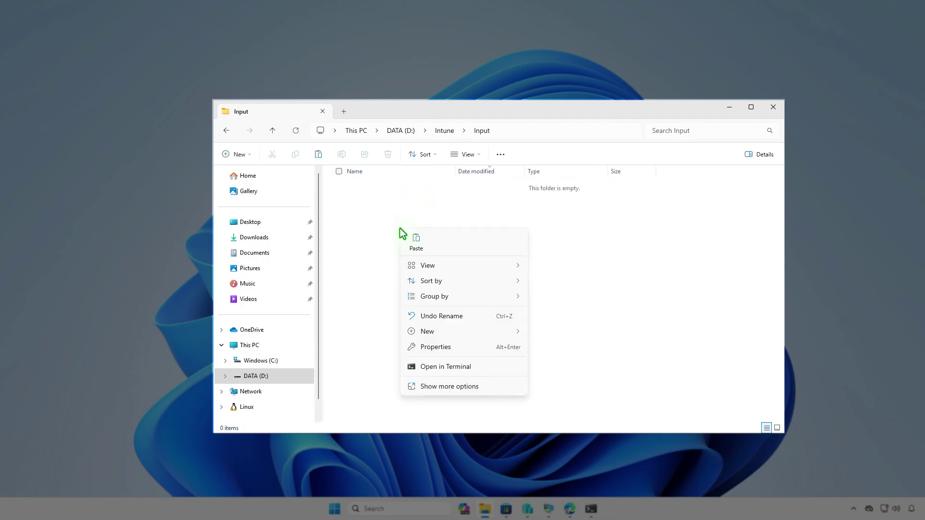
click(415, 242)
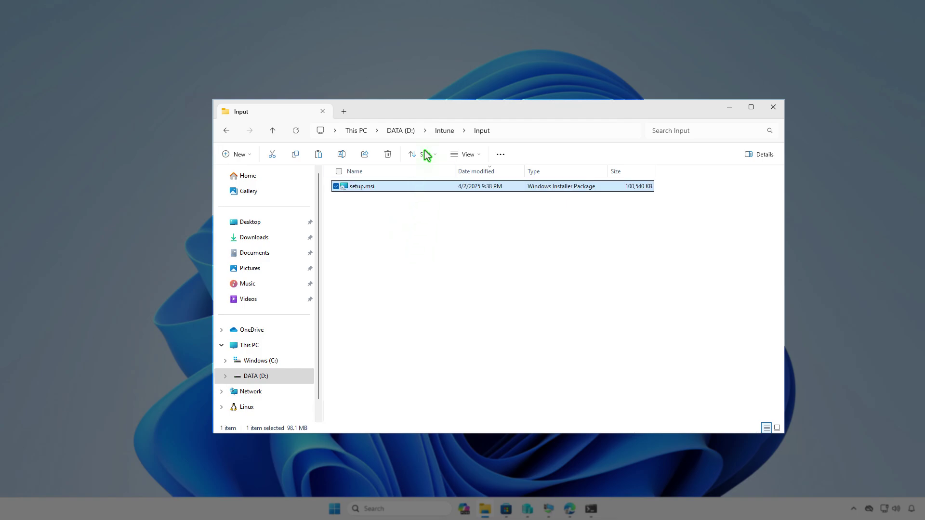
Go back up to D:\Intune, deselect the Input folder, and minimize File Explorer.
click(443, 131)
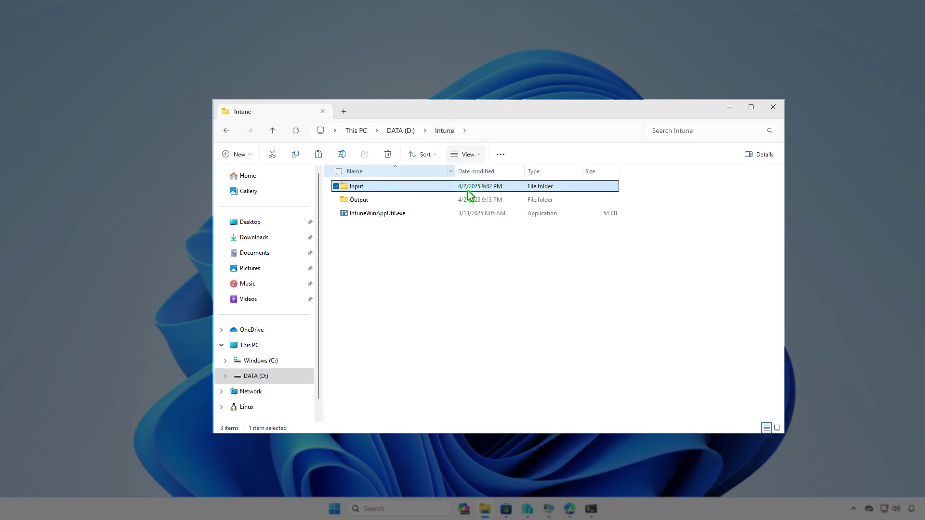
click(479, 255)
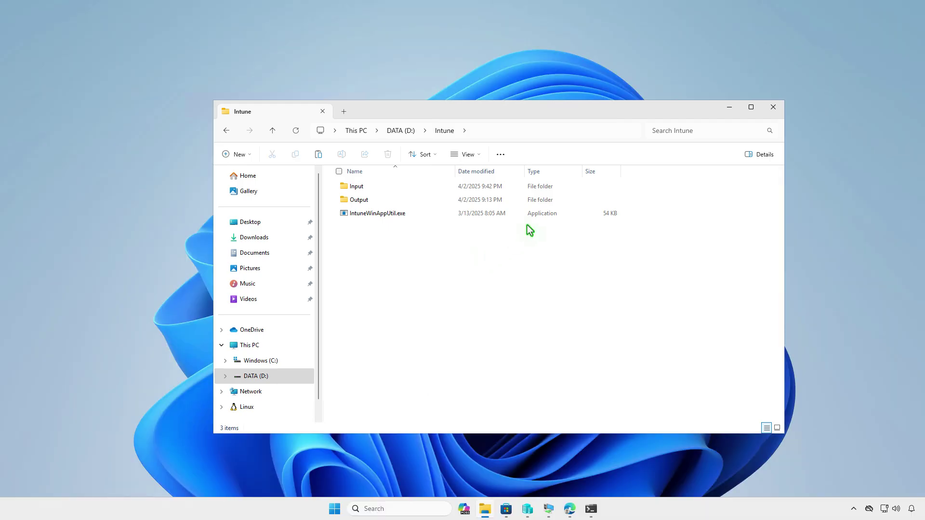
click(728, 108)
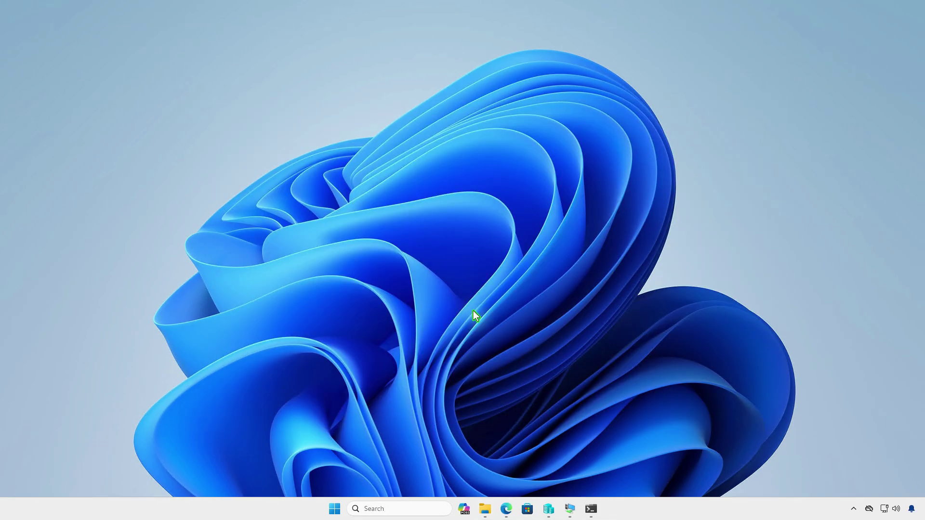
Open an administrator PowerShell terminal and change into the D:\Intune folder.
right_click(343, 505)
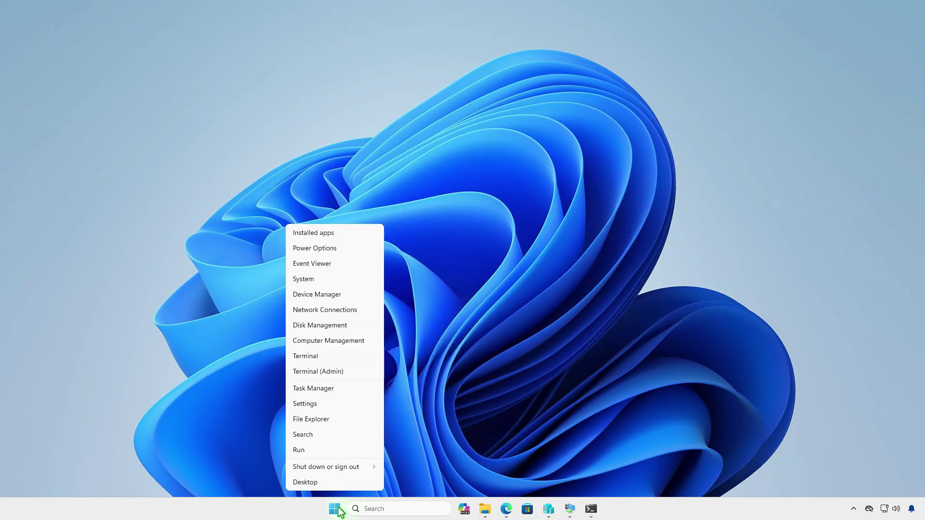
click(359, 375)
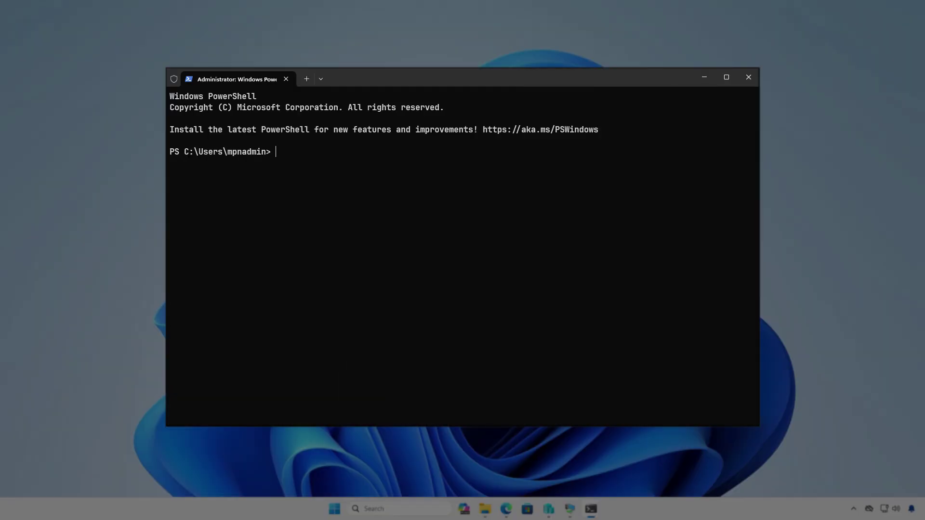
text(cd D:\)
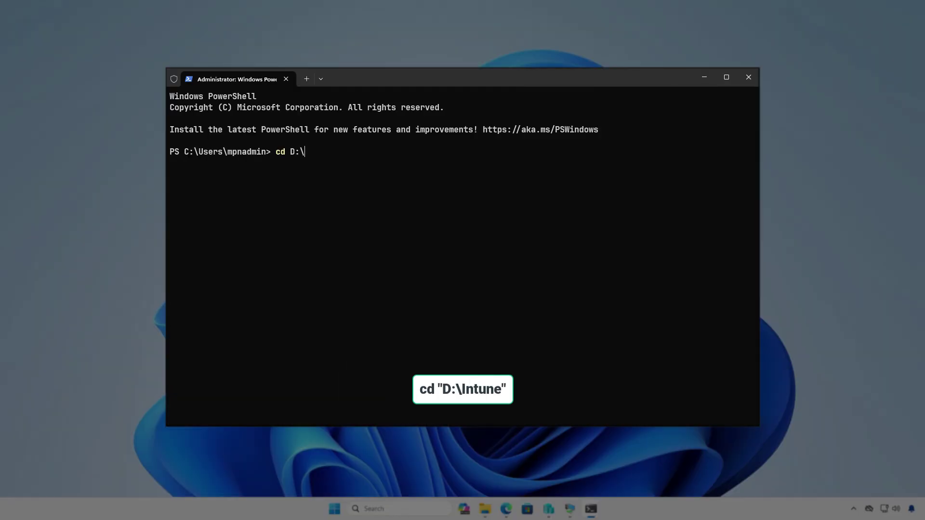
text(In)
key(Tab)
key(Return)
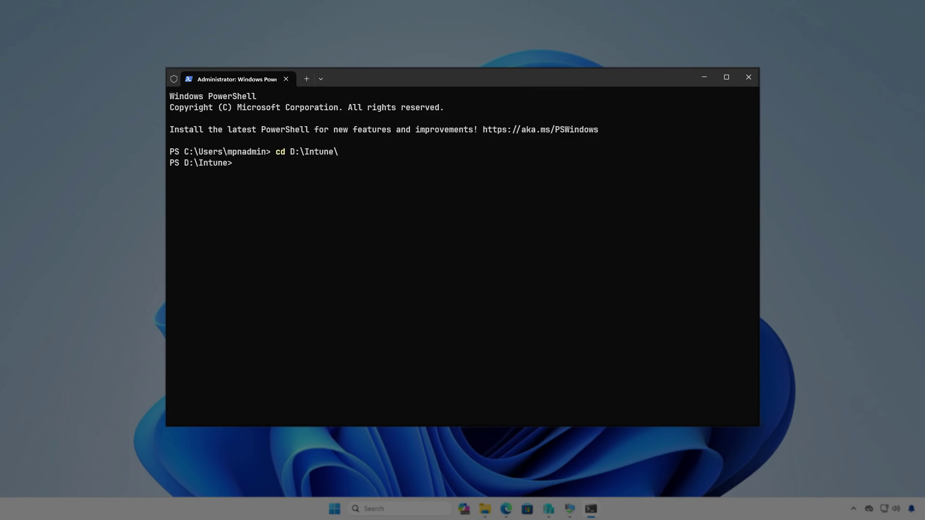
key(Return)
Run IntuneWinAppUtil.exe with source D:\Intune\Input, setup file setup.msi, output D:\Intune\Output, and no catalog folder.
text(.\I)
key(Tab)
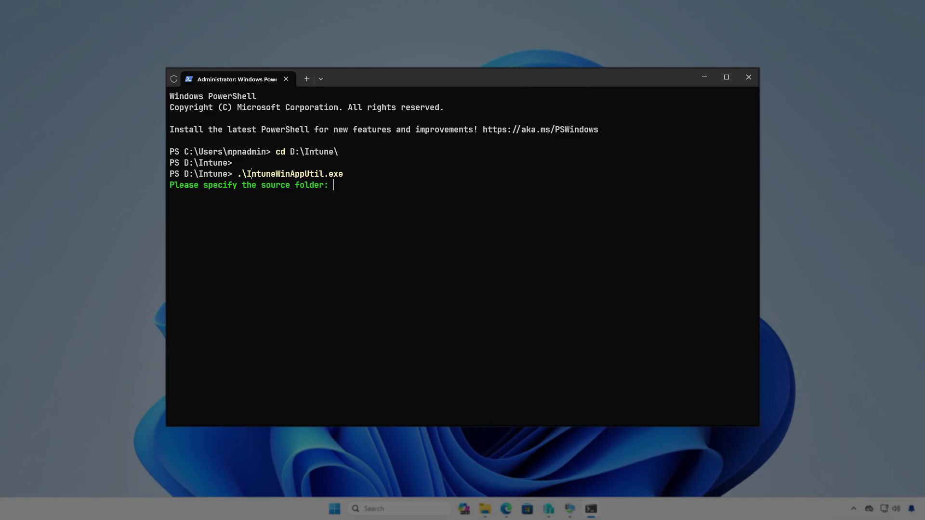
text("D:)
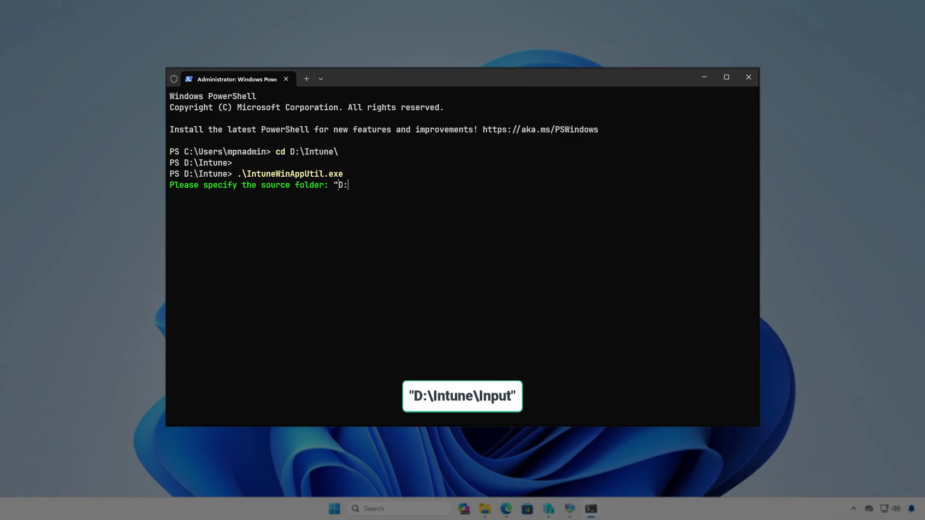
text(\Intune\Input")
key(Return)
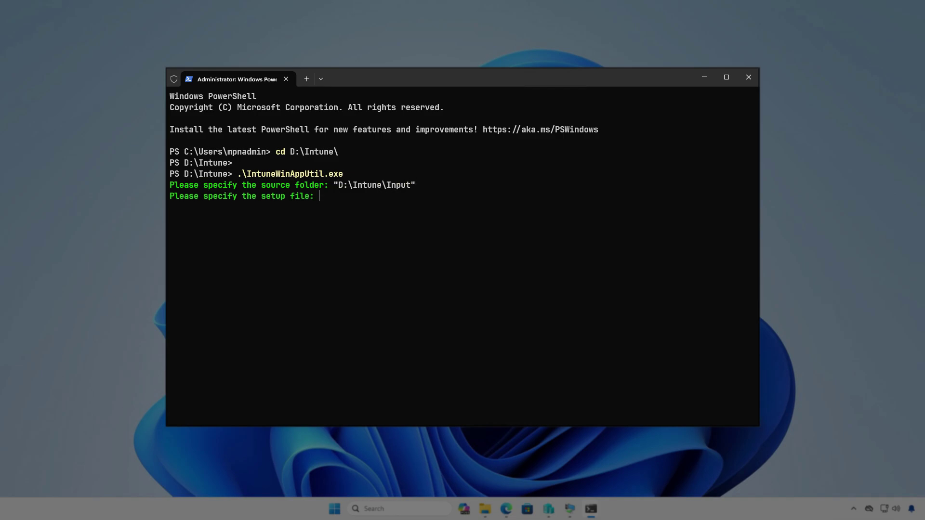
key(Up)
key(BackSpace)
text(\Intune\Input\setu)
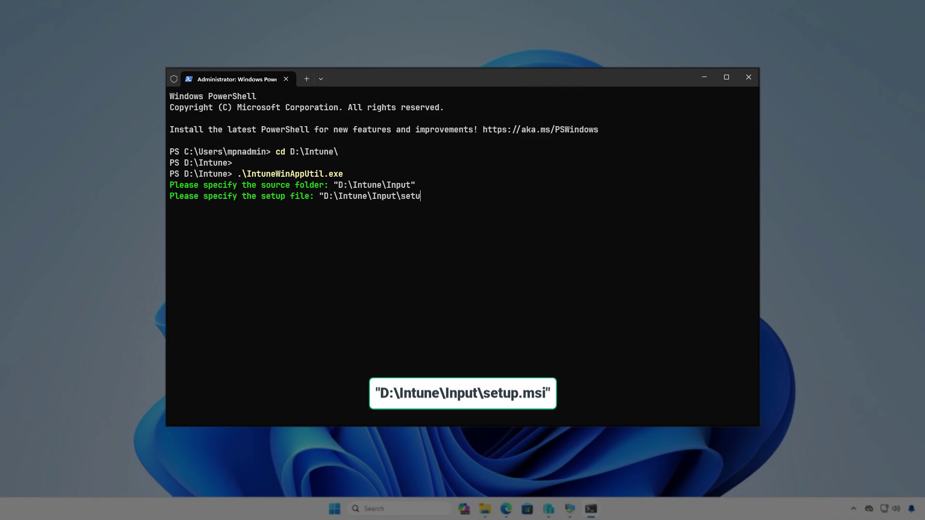
text(p.msi")
key(Return)
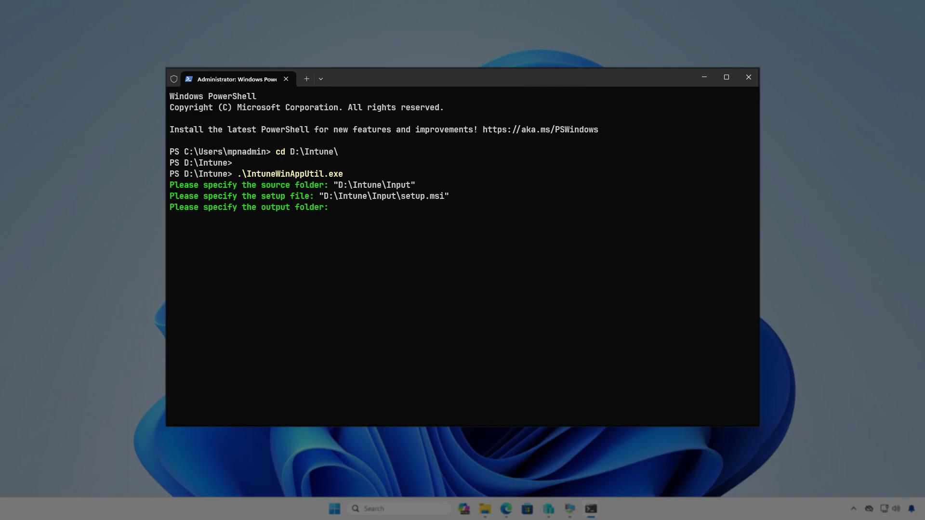
text("D:\Intune\Output")
key(Return)
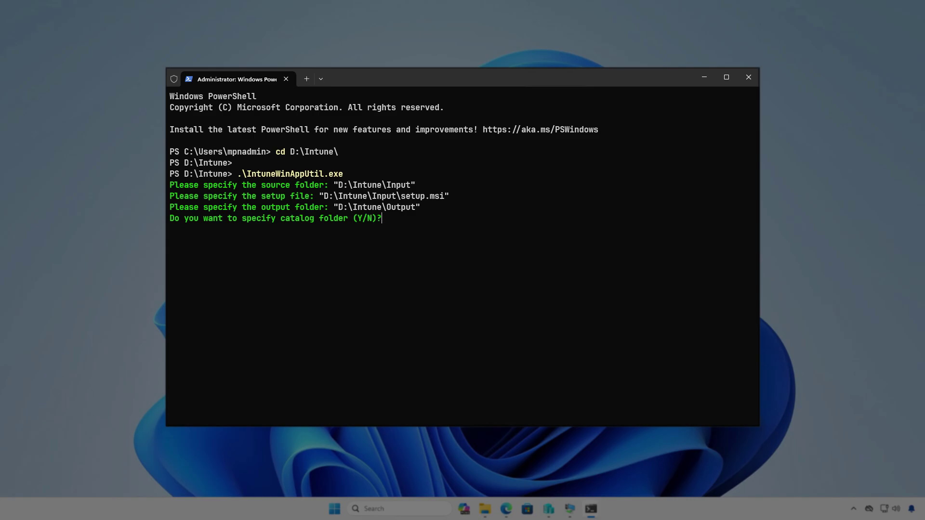
key(n)
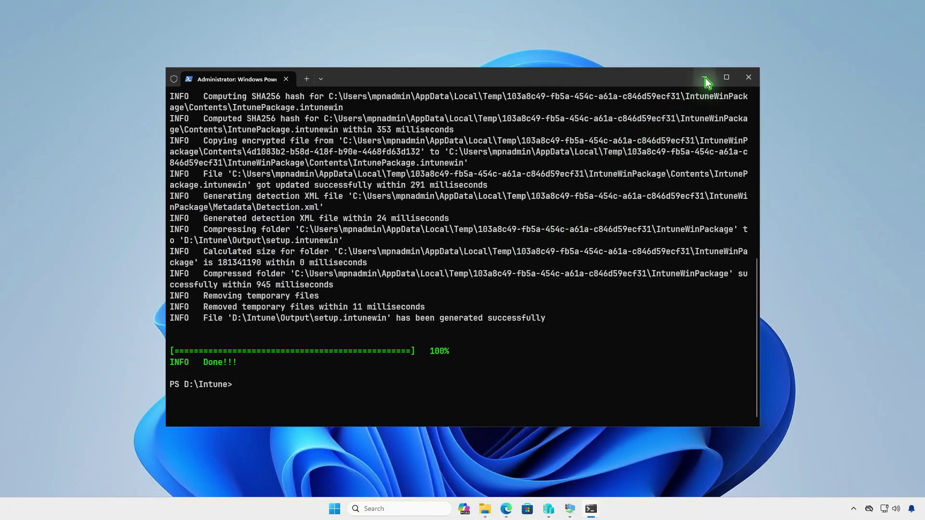
click(705, 78)
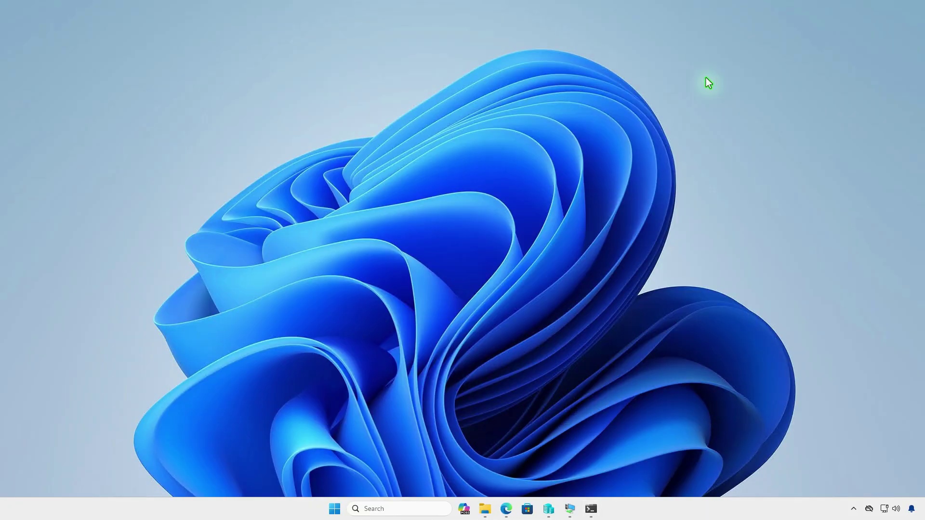
click(484, 510)
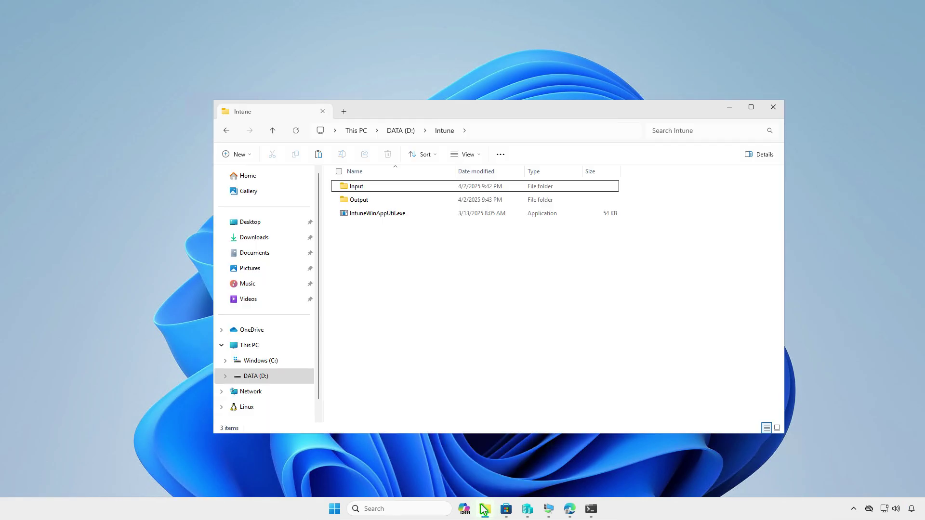
double_click(398, 201)
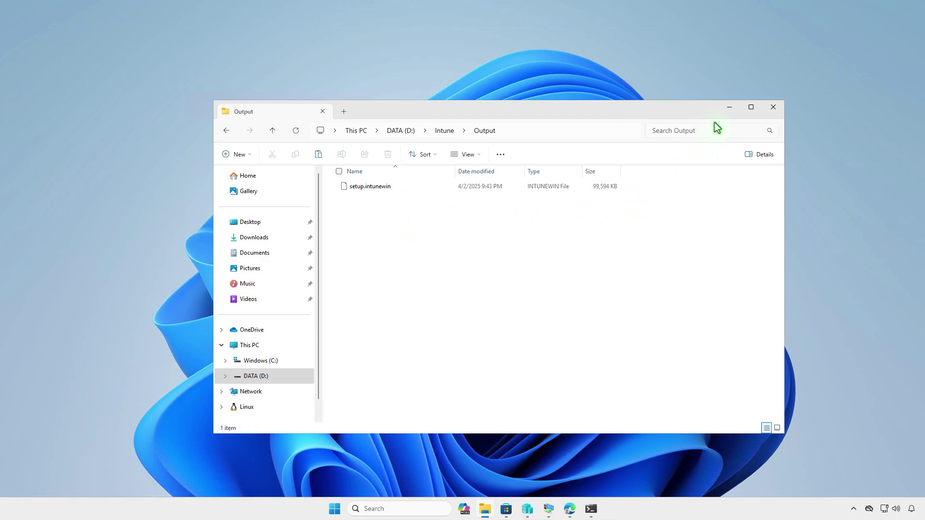
click(728, 108)
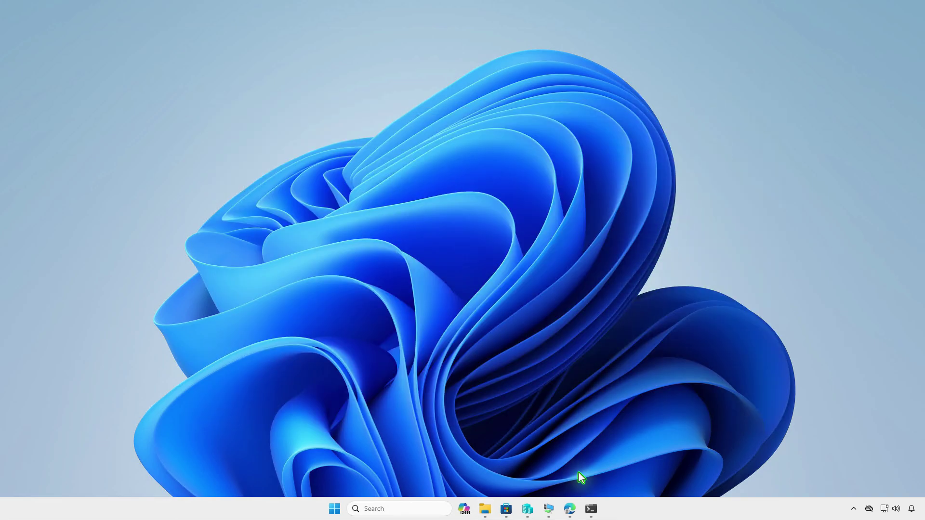
In Intune's Apps > Windows list, create a new app of type Windows app (Win32).
click(569, 508)
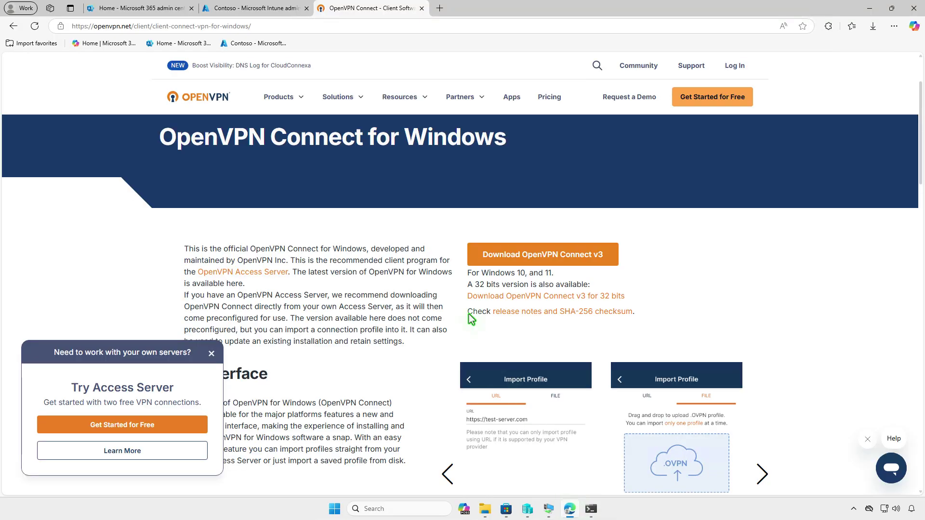
click(273, 11)
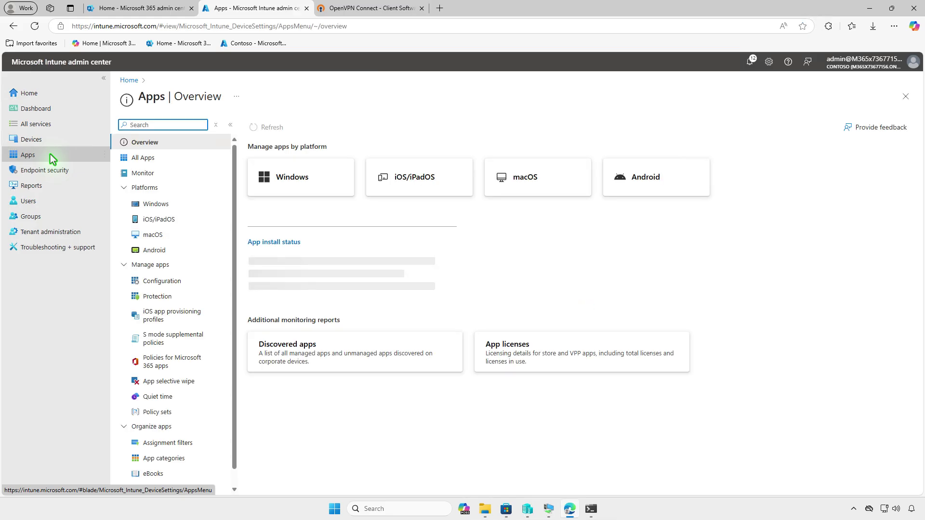
click(185, 207)
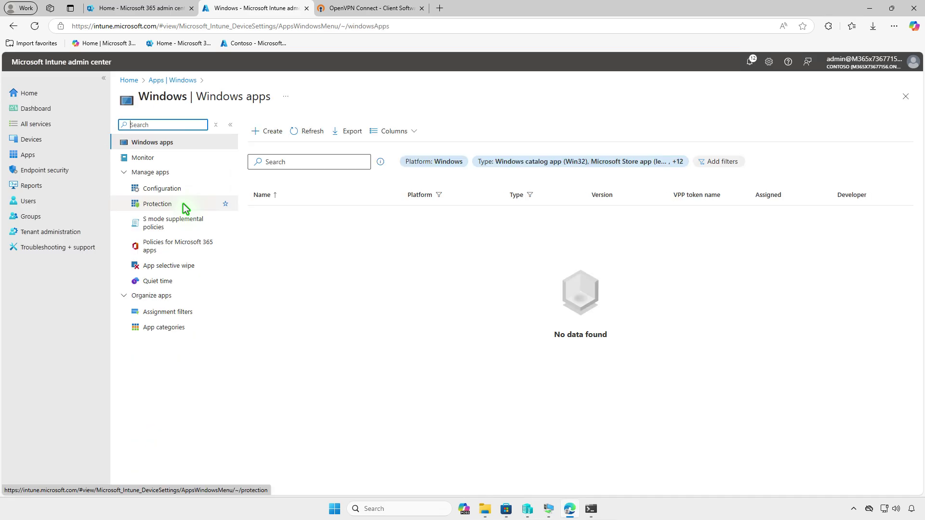
click(265, 134)
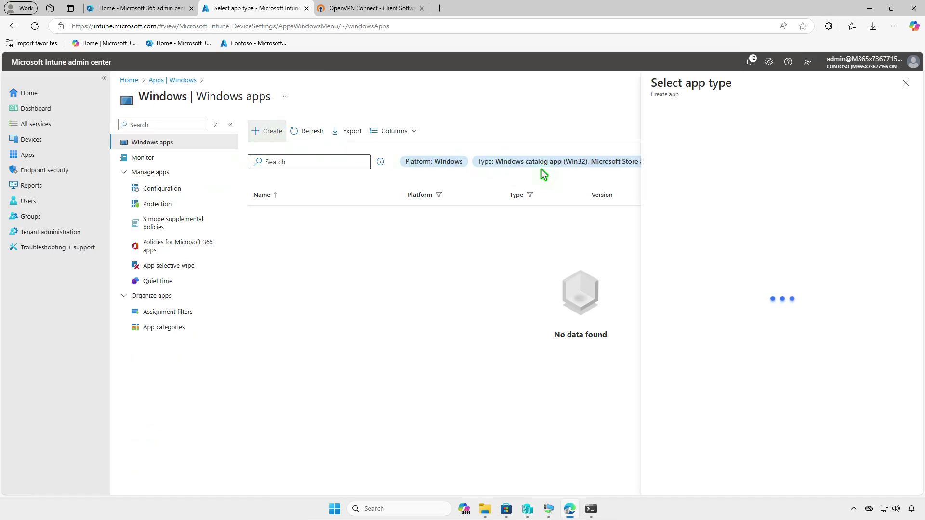
click(729, 127)
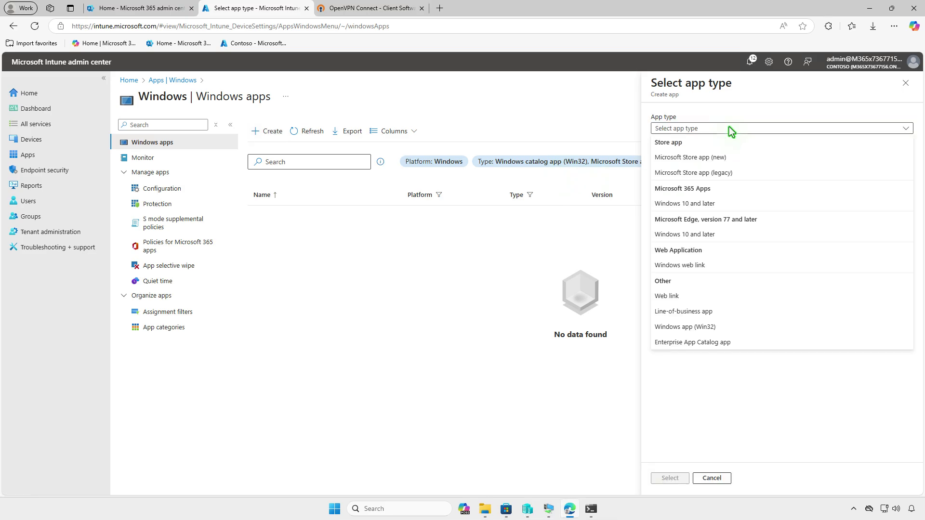
click(729, 329)
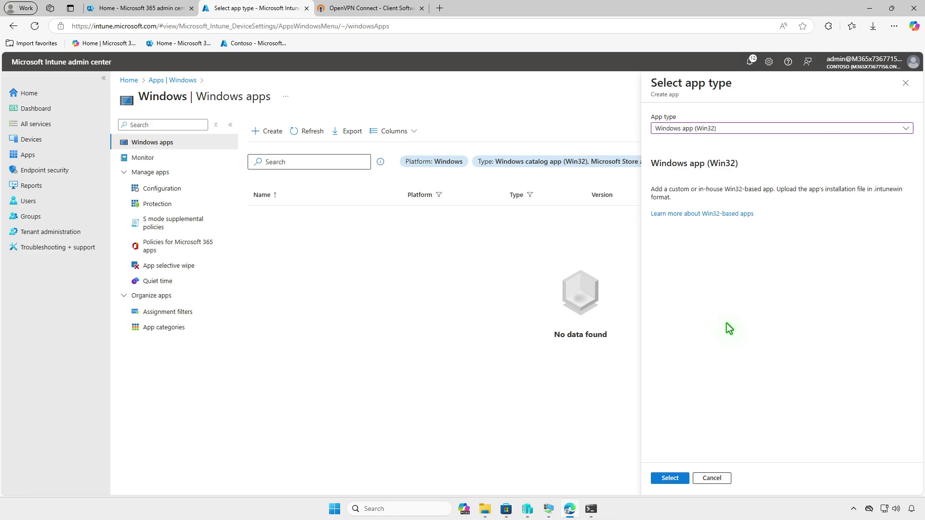
click(671, 477)
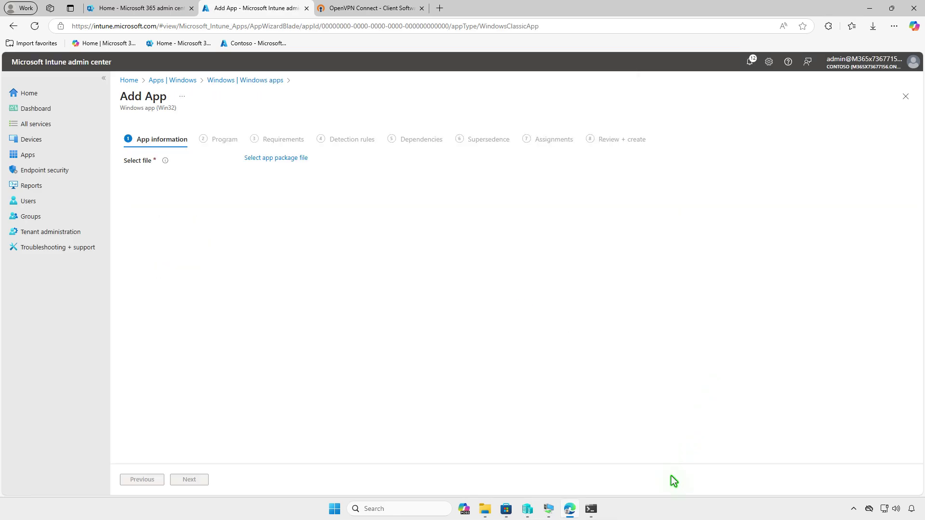
Load D:\Intune\Output\setup.intunewin as the Win32 app package file.
click(290, 160)
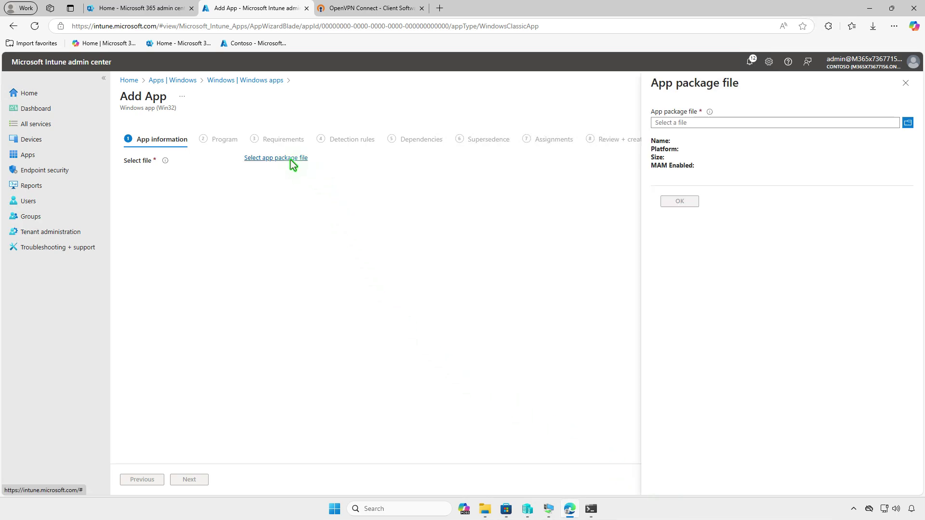
click(703, 125)
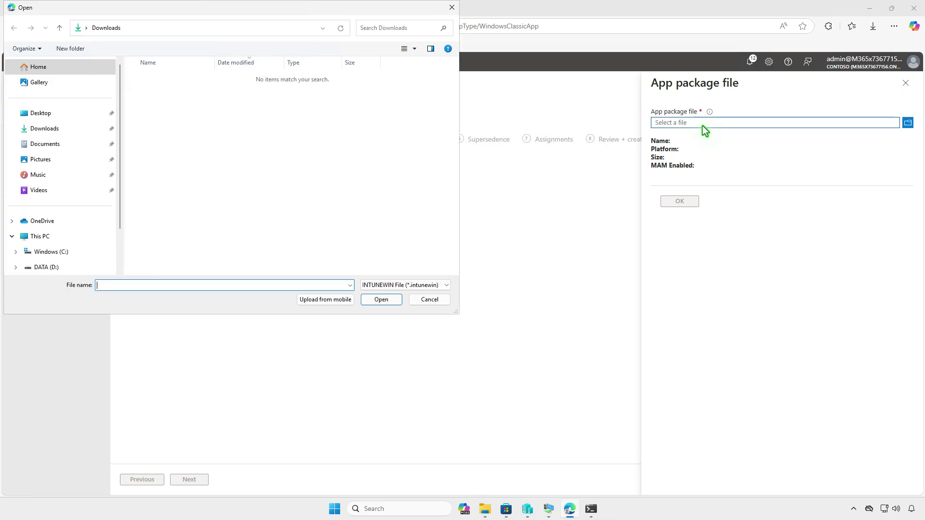
click(92, 236)
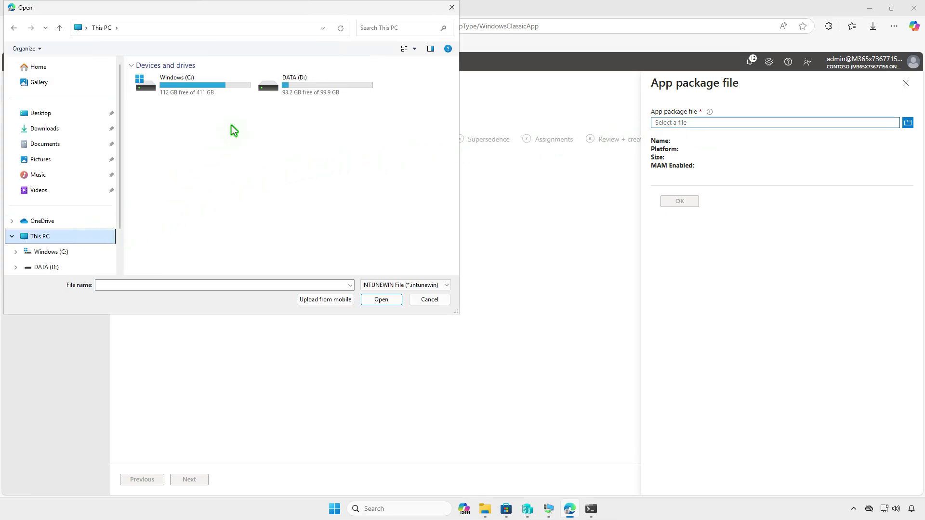
double_click(304, 89)
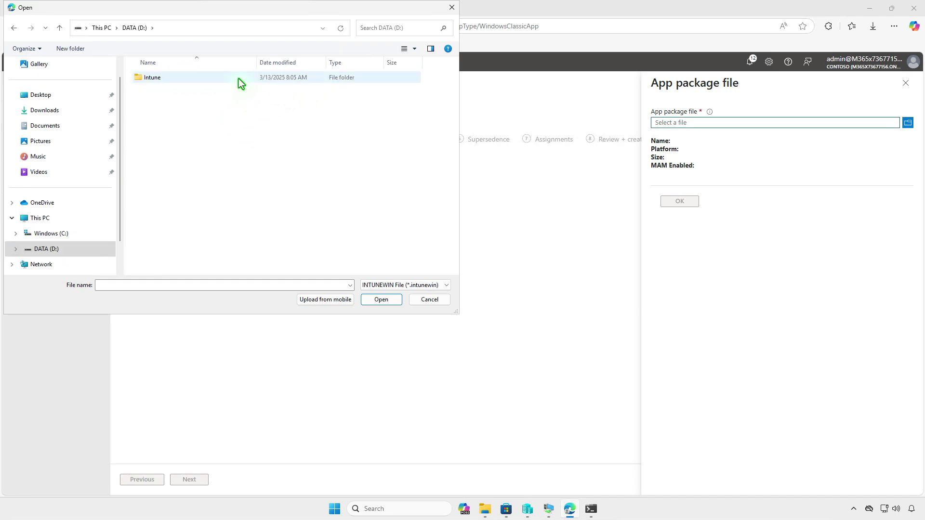
double_click(238, 77)
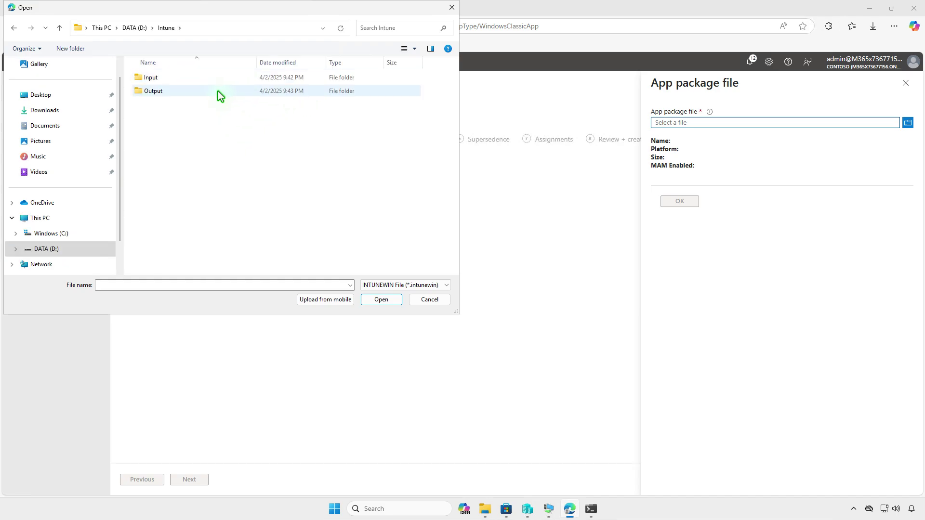
double_click(218, 91)
click(224, 79)
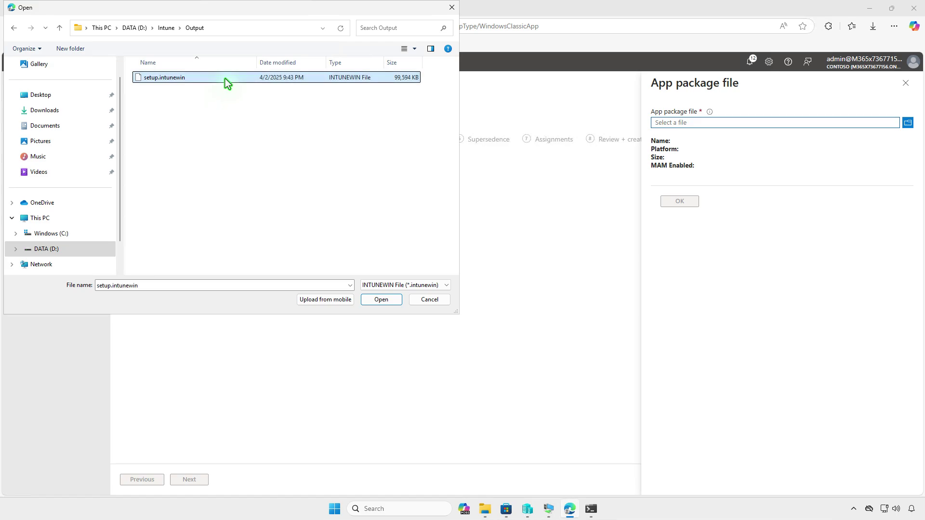
click(383, 301)
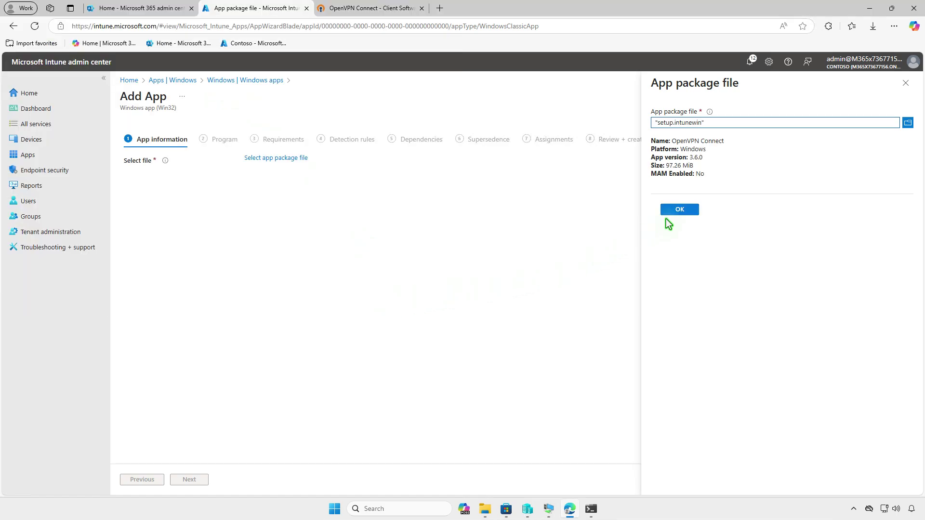
click(679, 211)
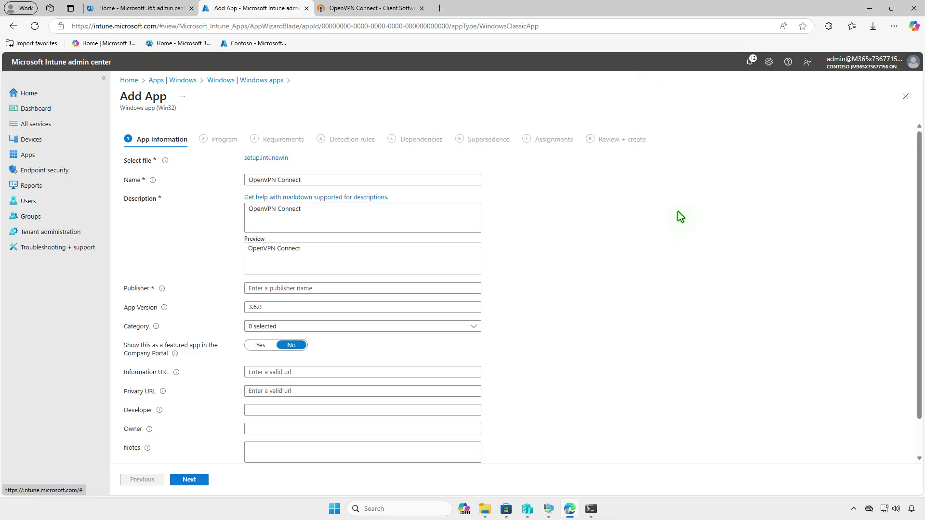
Set the publisher to OpenVPN and upload Downloads\unnamed.png as the app logo.
text(OpenVPN)
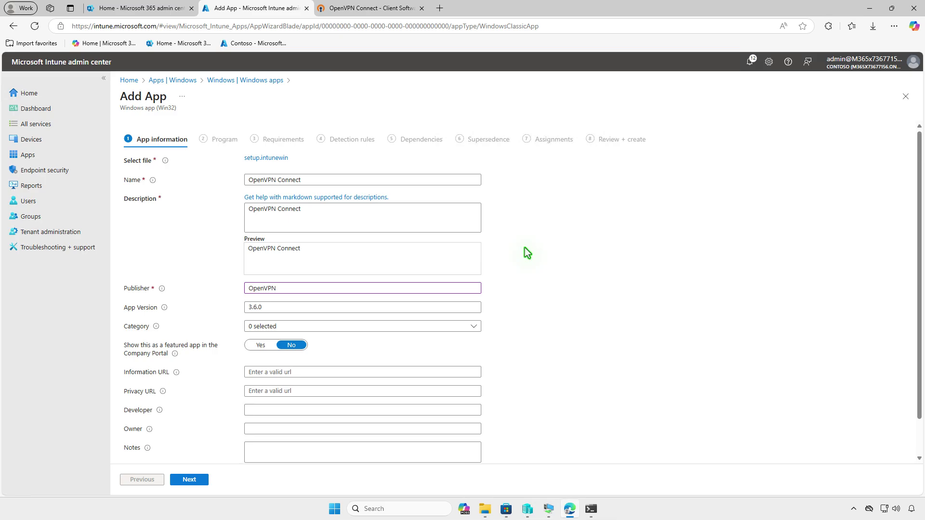
scroll(528, 253, down, 1)
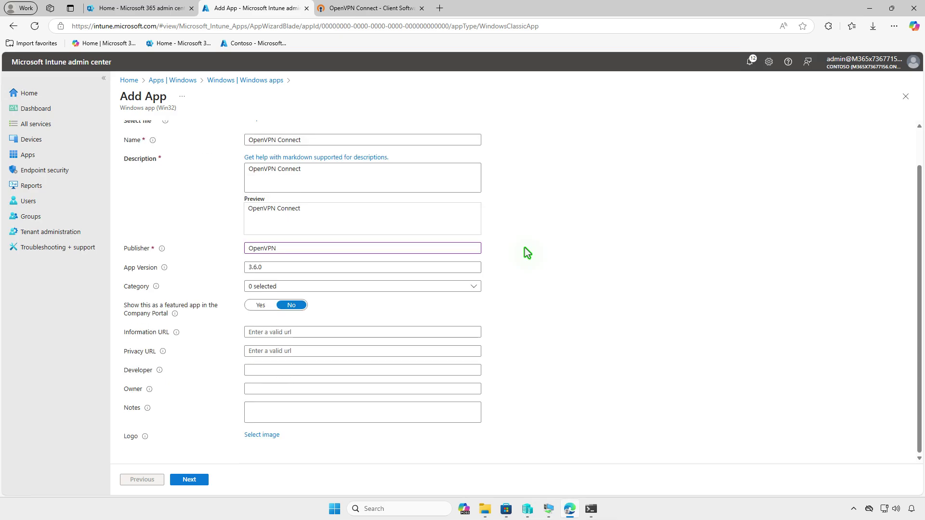
click(274, 435)
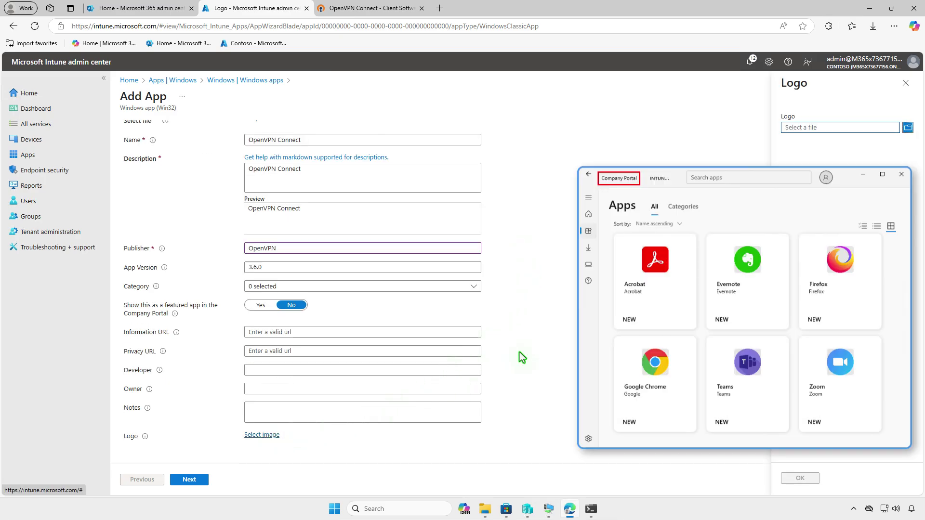
click(833, 132)
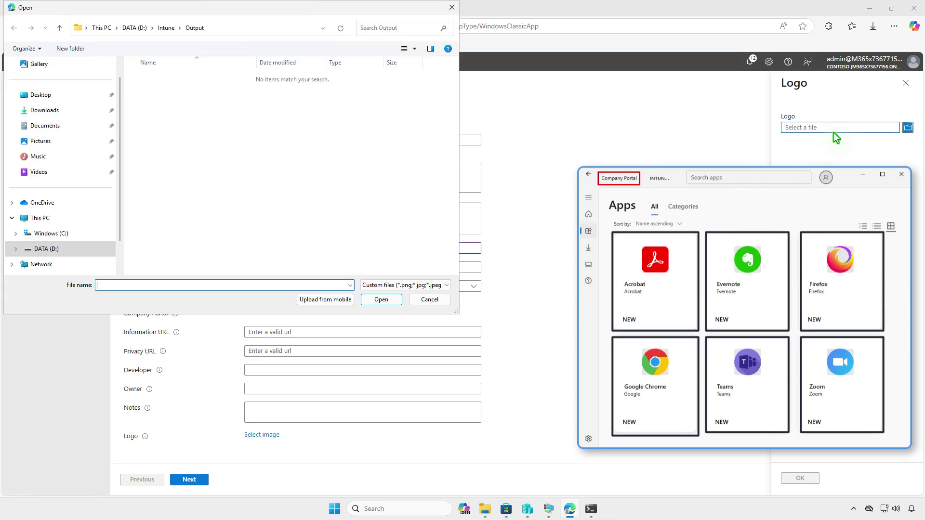
click(52, 110)
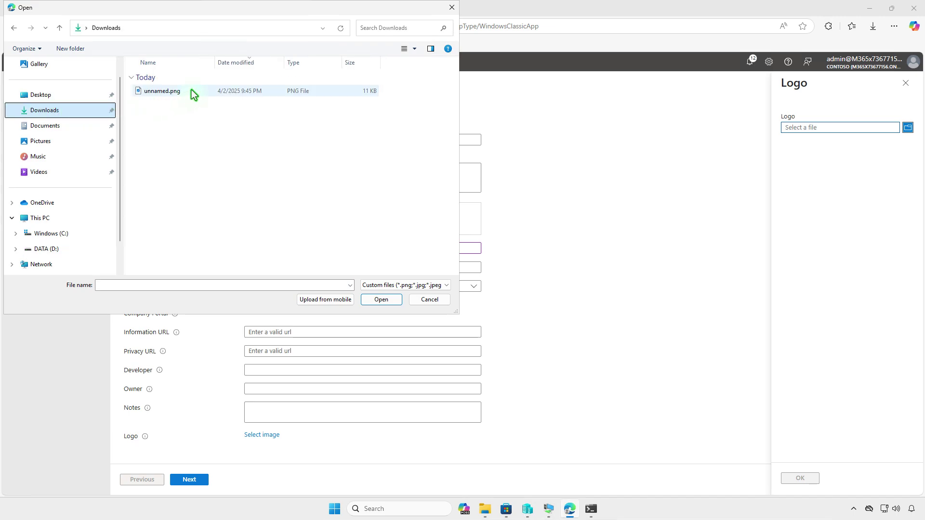
click(191, 92)
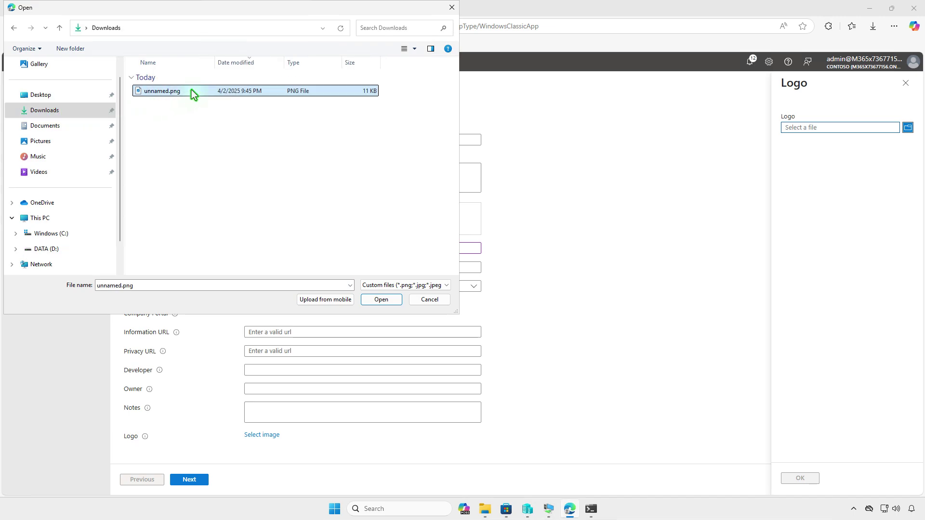
click(385, 299)
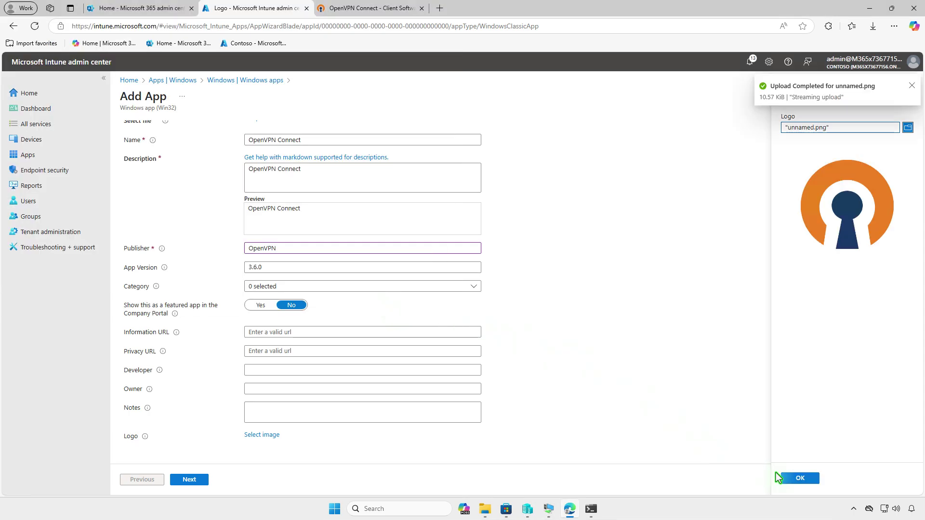
click(800, 479)
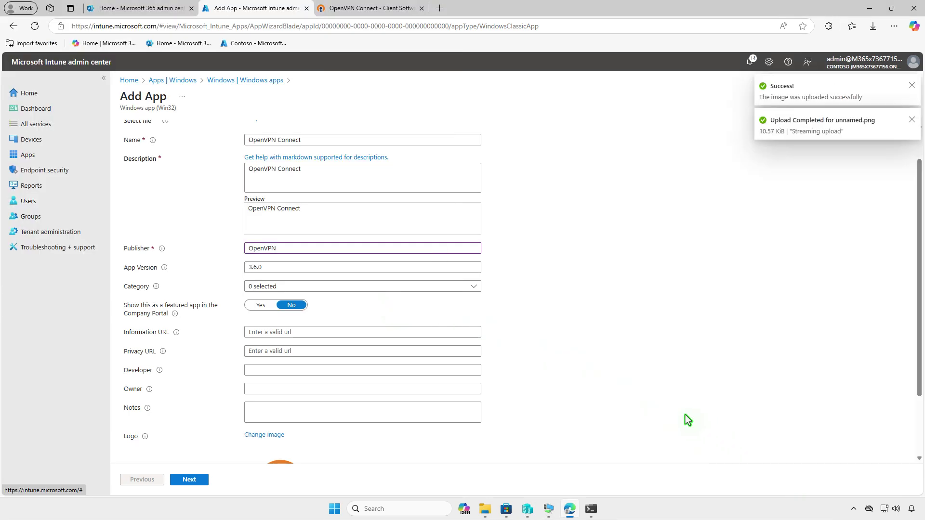
scroll(687, 420, down, 3)
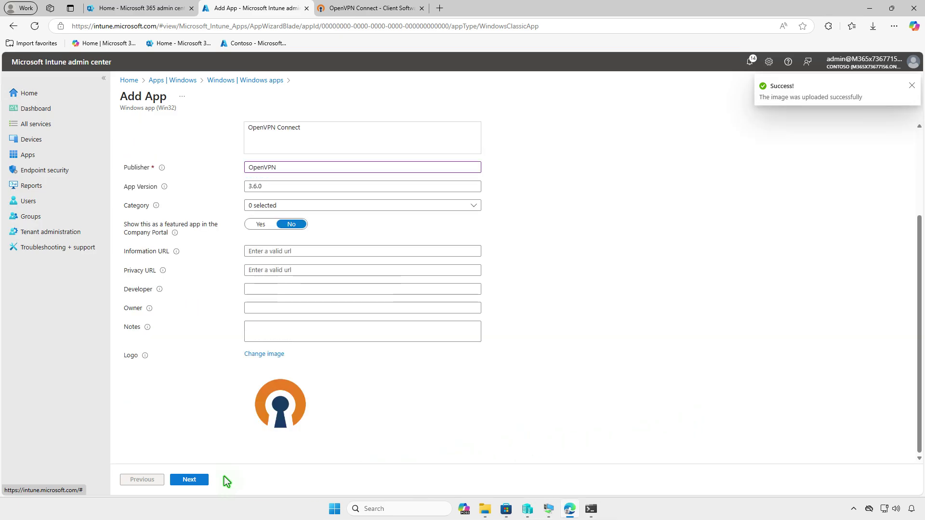
Leave the Program step unchanged and require 64-bit architecture with minimum OS Windows 10 1607.
click(203, 480)
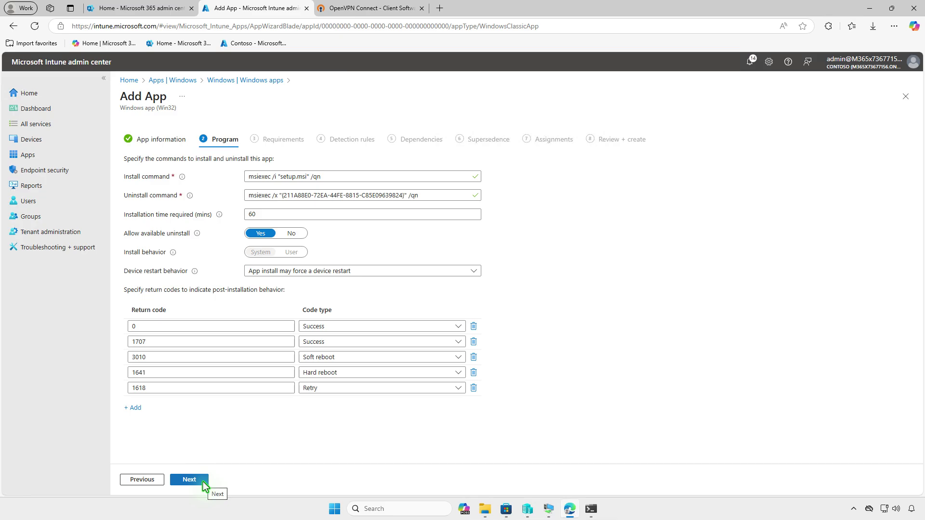
click(204, 480)
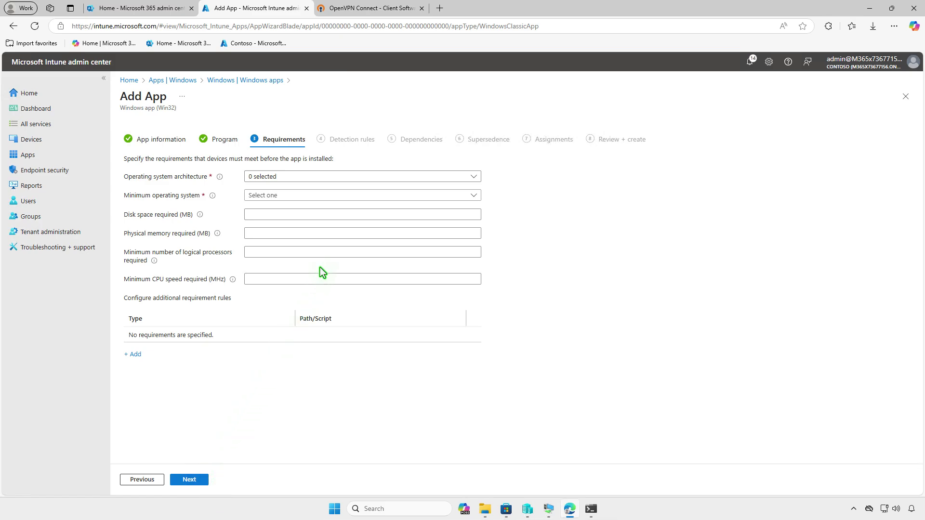
click(334, 177)
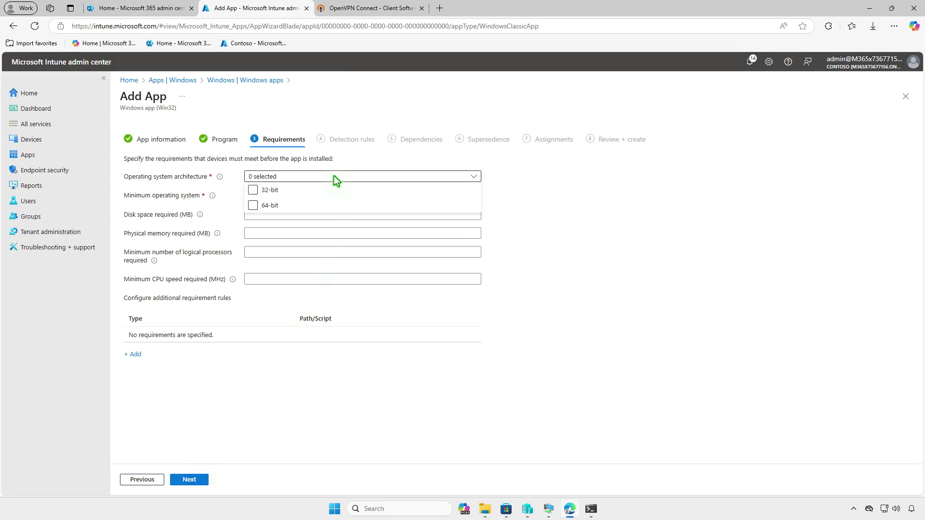
click(283, 206)
click(225, 208)
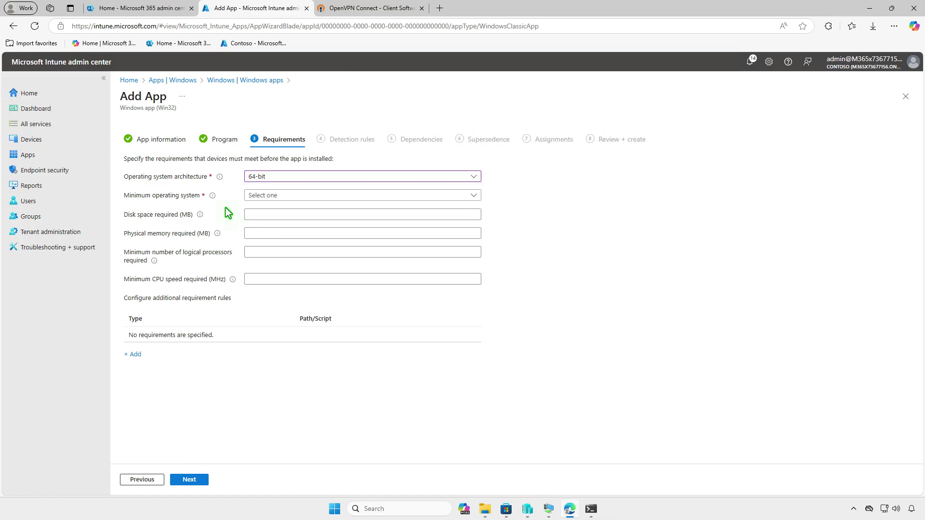
click(270, 197)
click(300, 212)
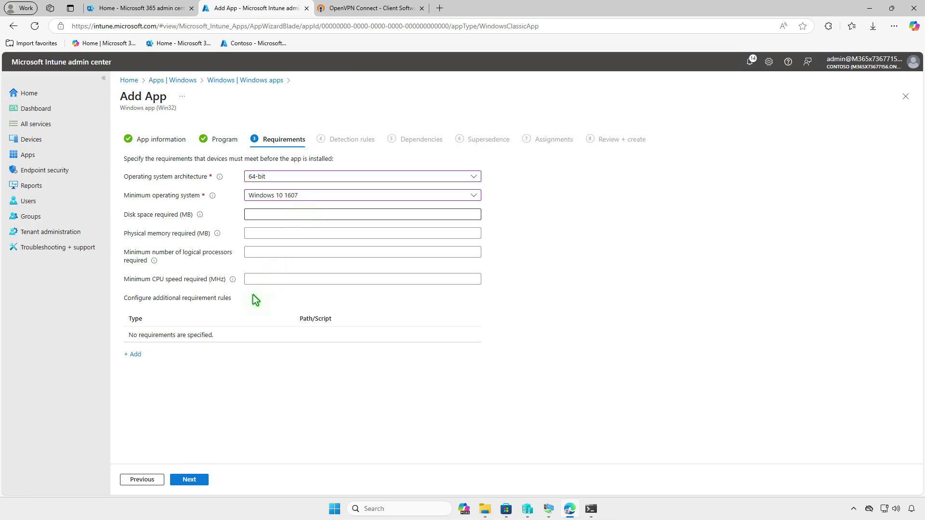
click(197, 480)
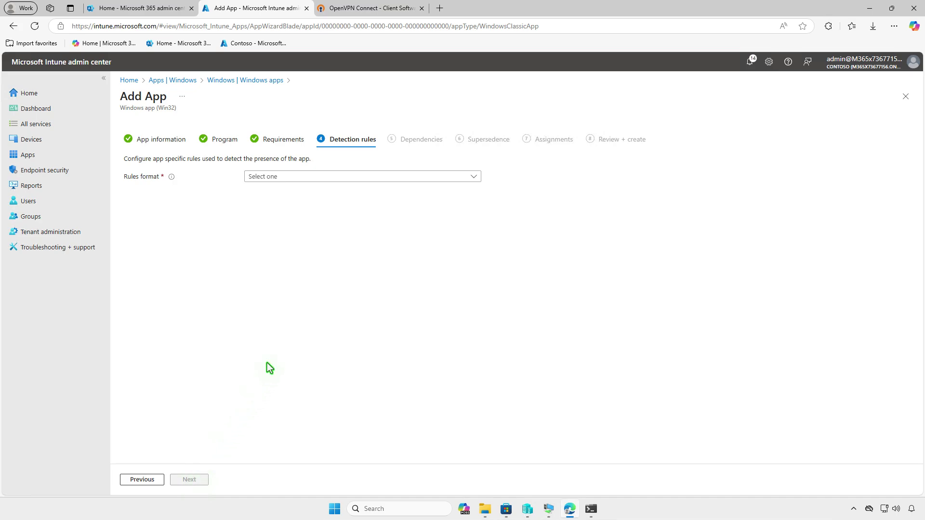
Switch to manually configured detection rules and add an MSI product-code rule.
click(344, 177)
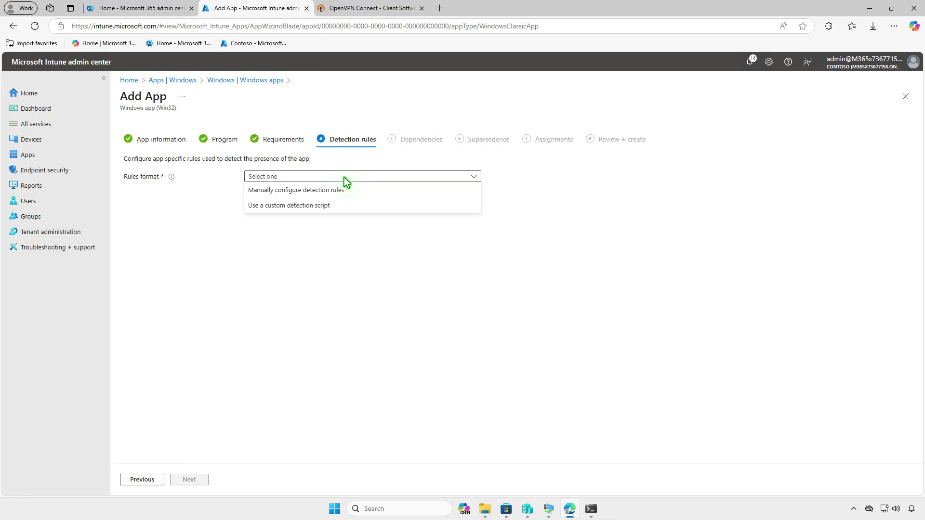
click(346, 191)
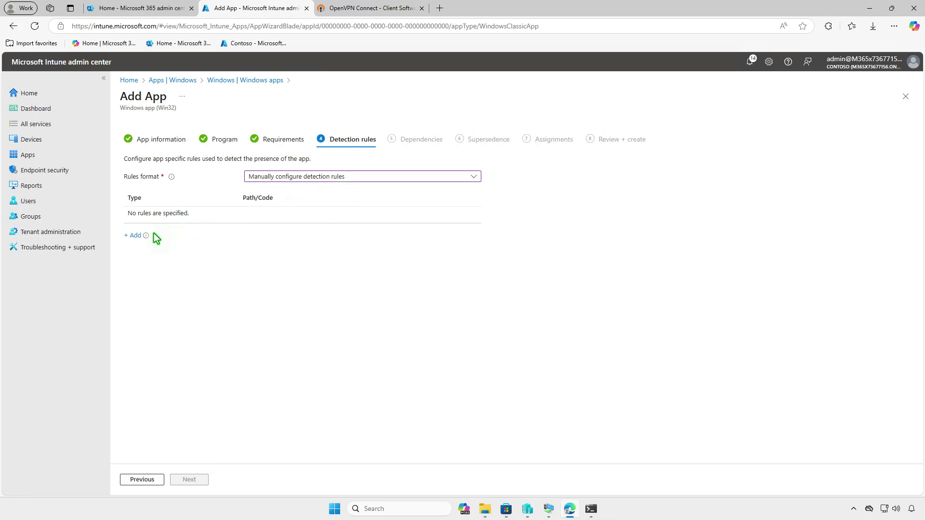
click(134, 236)
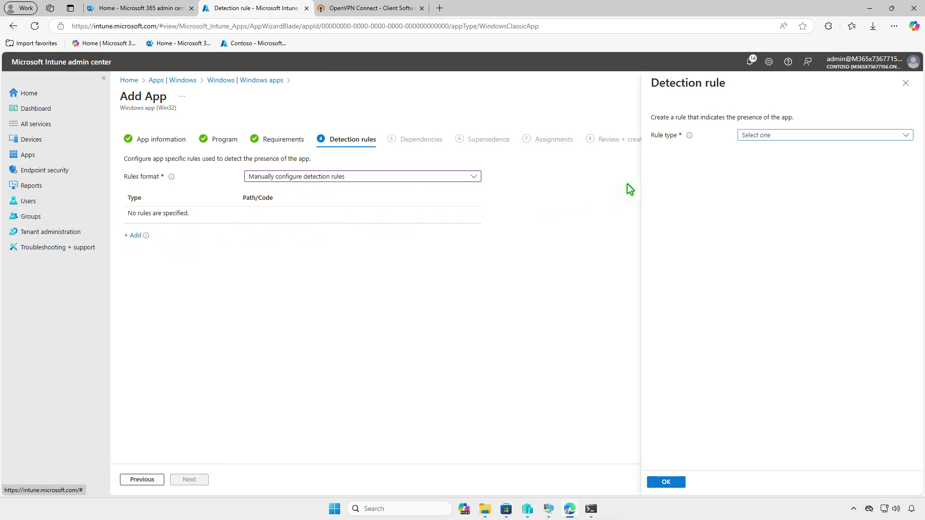
click(804, 134)
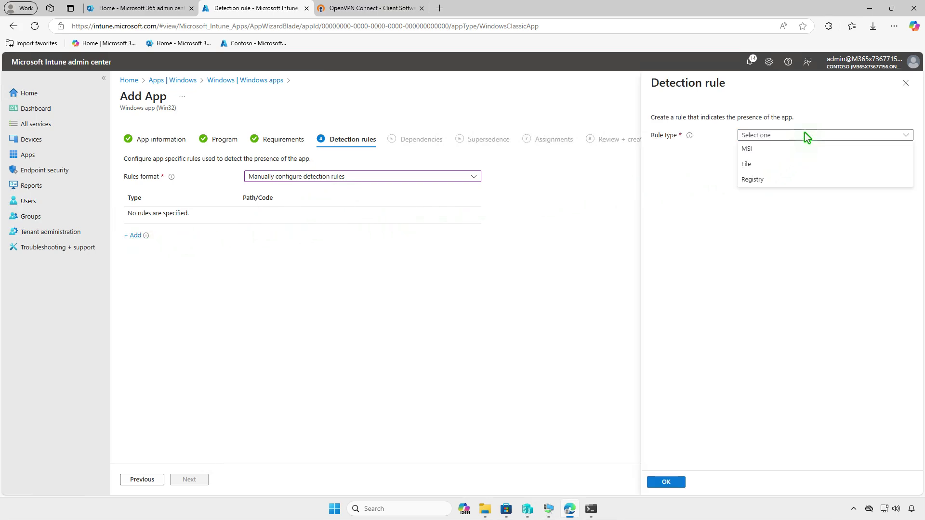
click(800, 149)
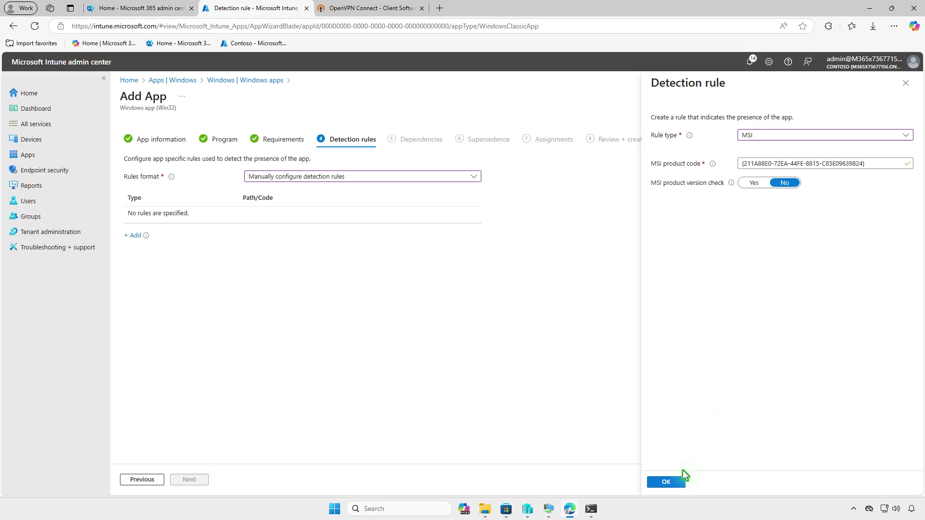
click(675, 481)
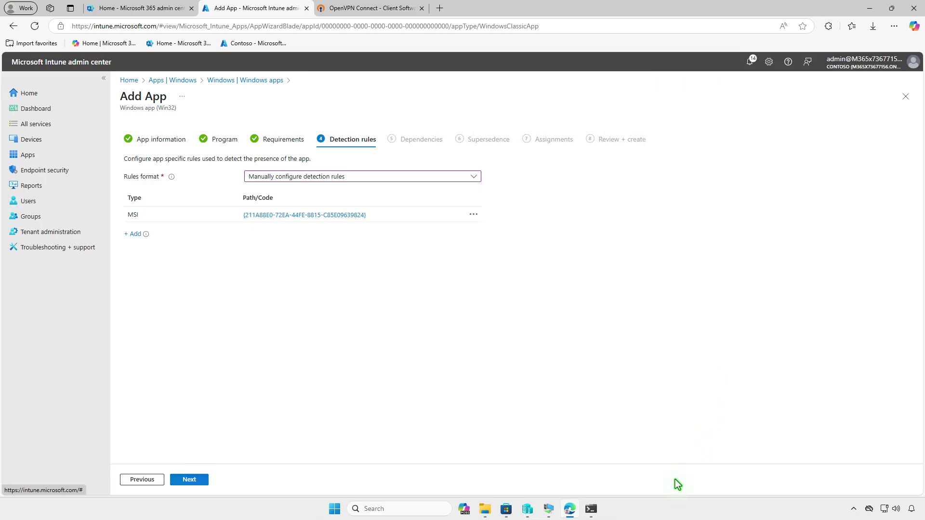
Pass Detection rules, Dependencies and Supersedence without changes to reach Assignments.
click(201, 482)
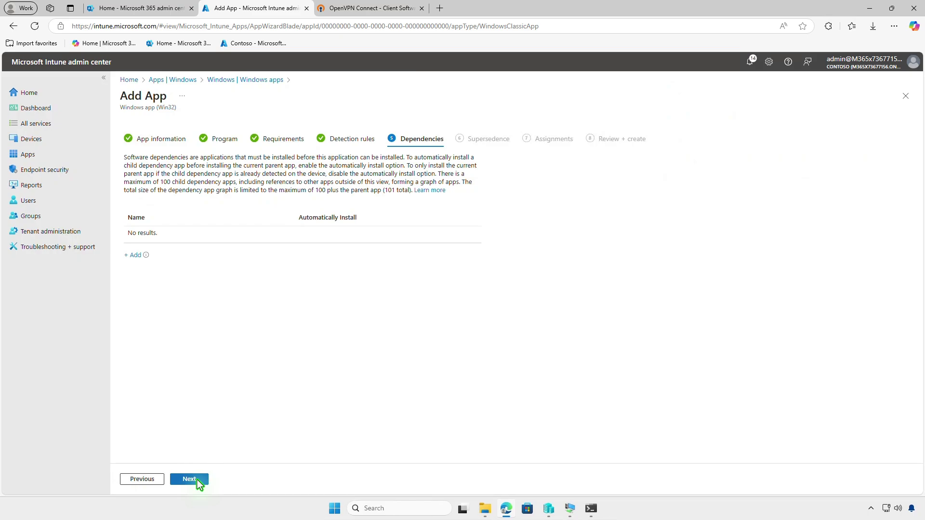
click(198, 480)
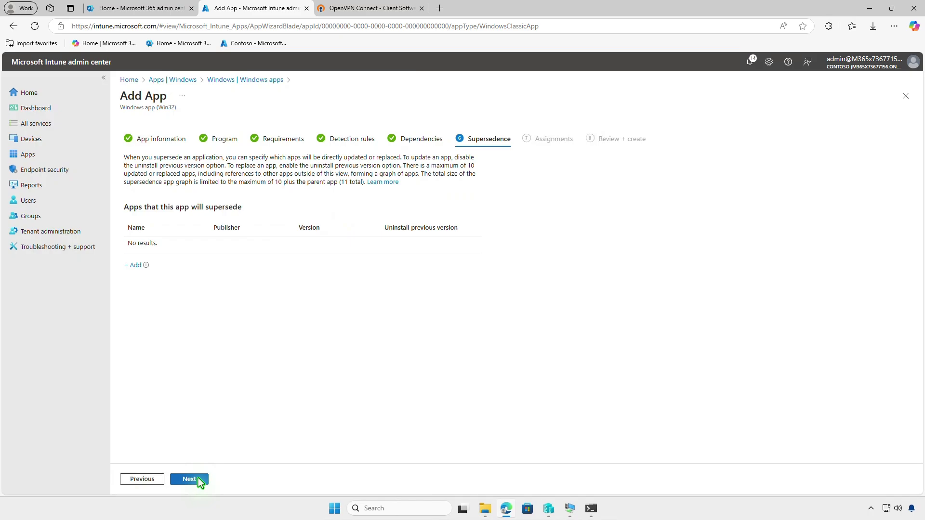
click(197, 479)
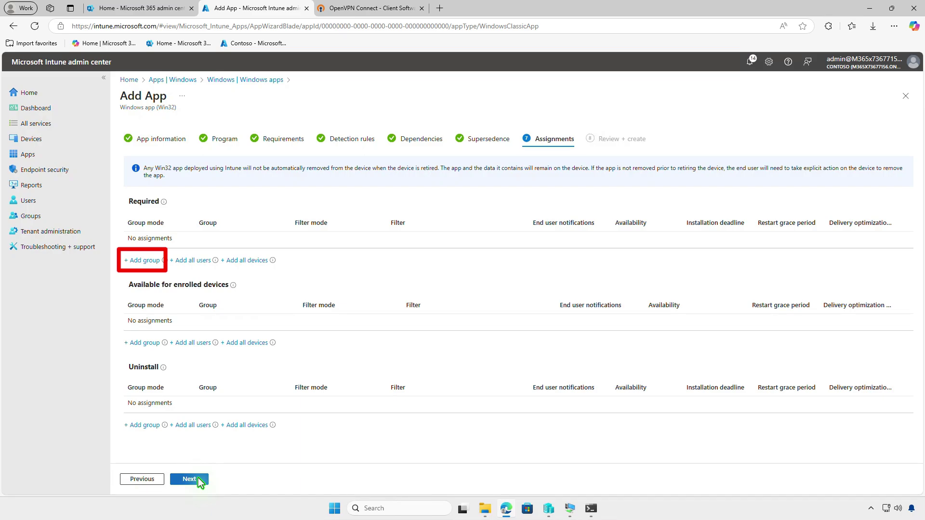
Add Test_Devices as a Required assignment group, keeping its default settings.
click(153, 262)
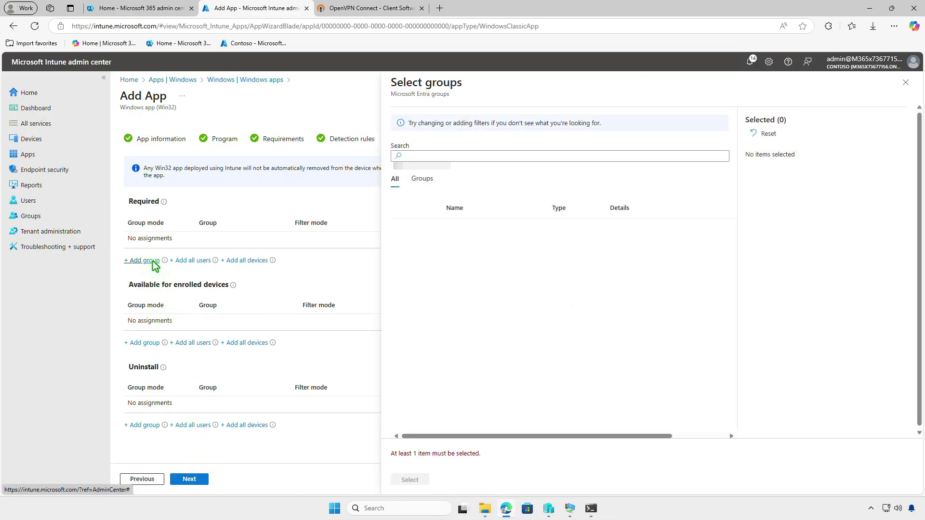
click(403, 230)
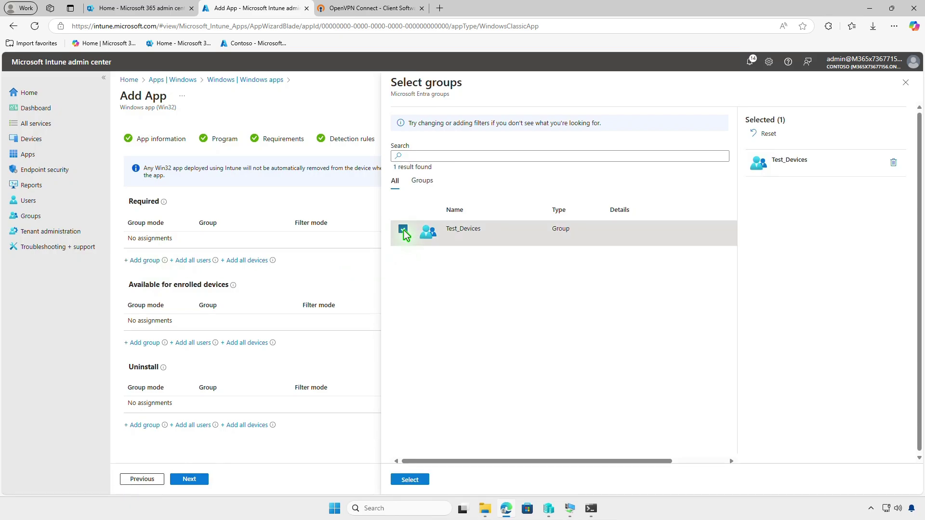
click(414, 480)
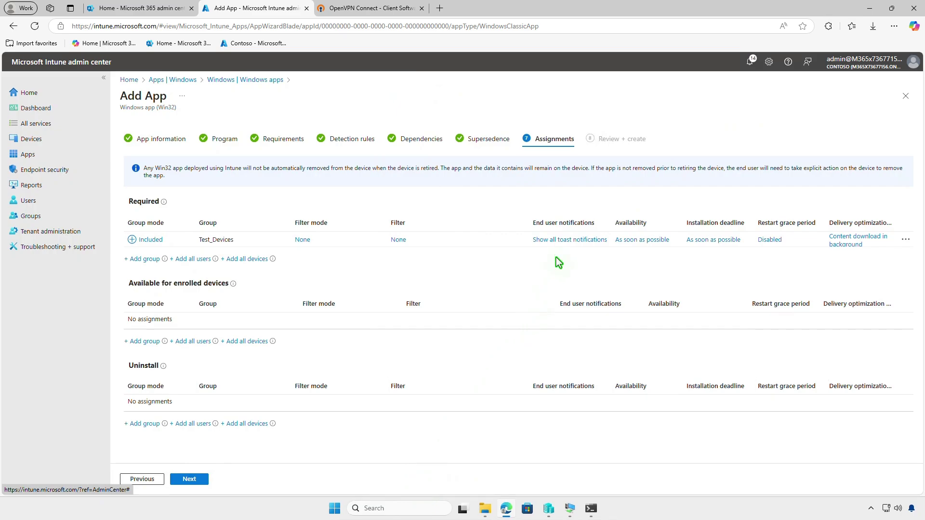
click(560, 241)
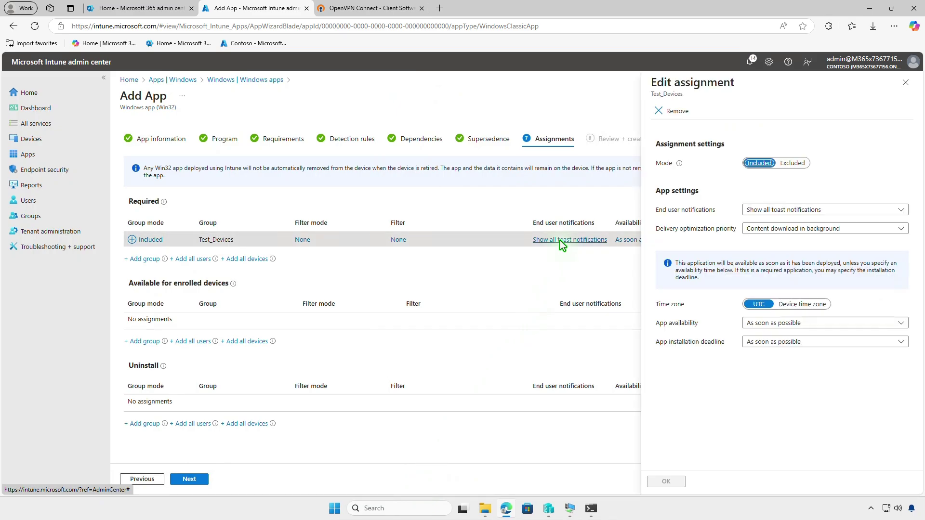
click(905, 82)
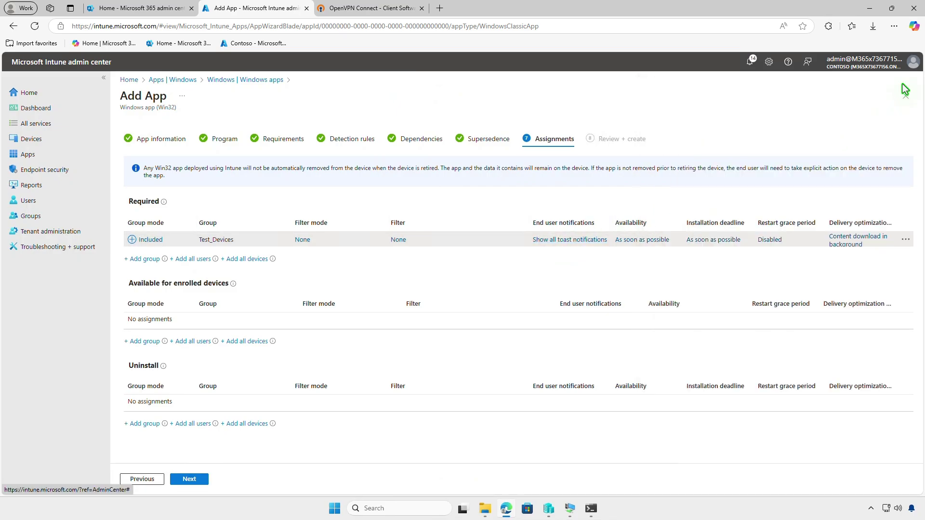
click(202, 480)
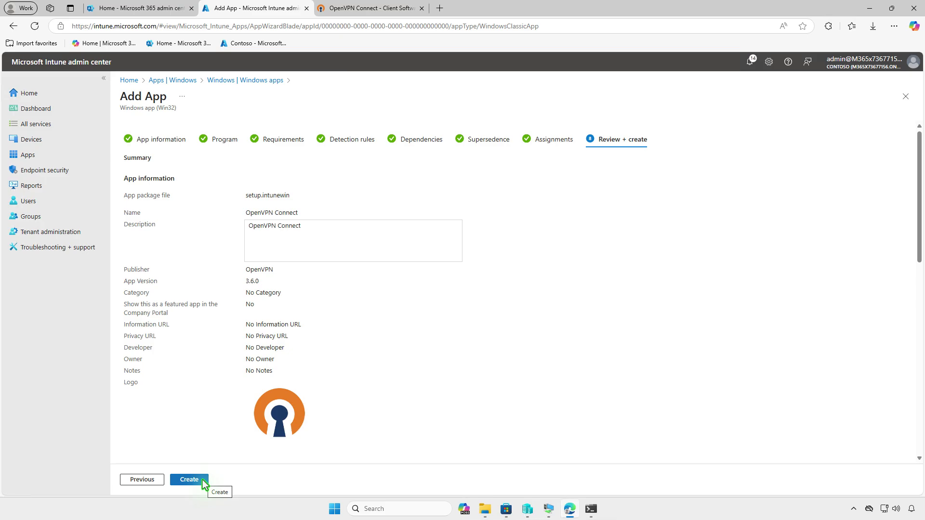
Create the OpenVPN Connect Win32 app, dismiss the upload notification, and minimize Edge.
click(203, 480)
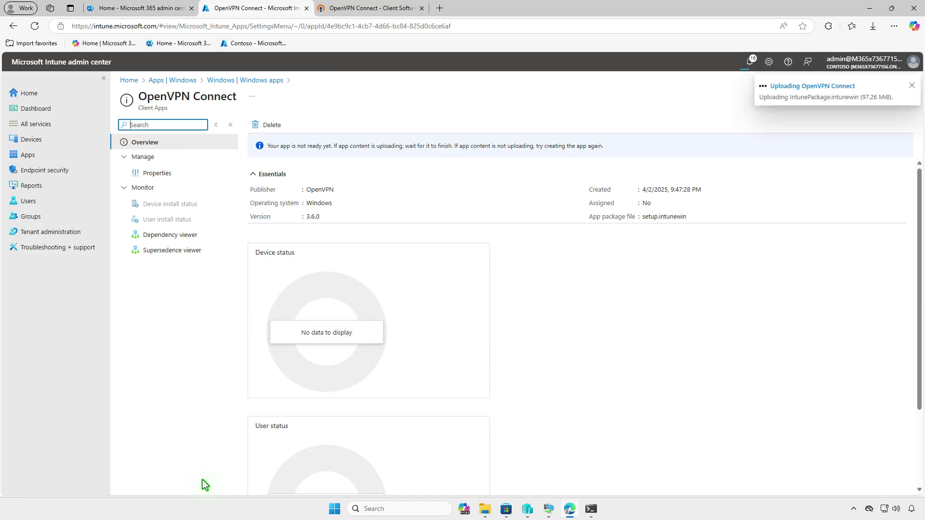
click(513, 318)
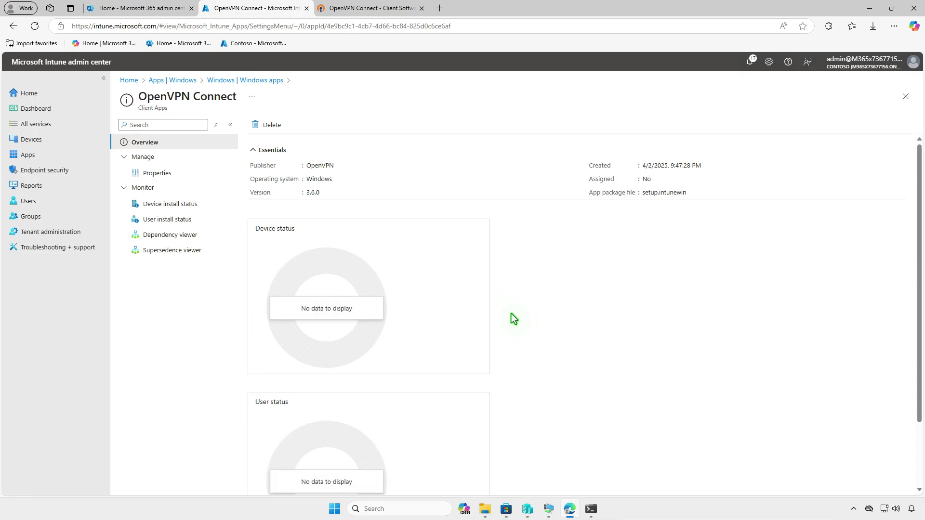
click(870, 9)
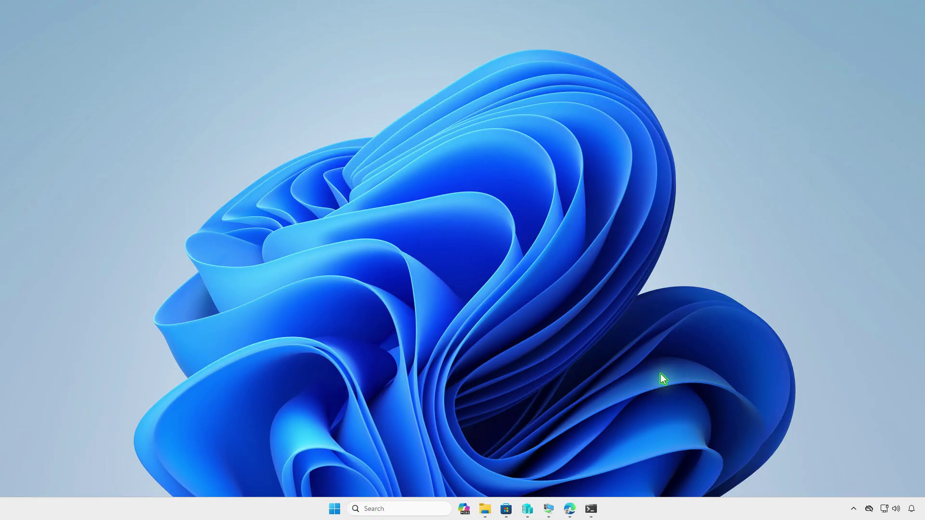
Check the Contoso work account's management sync info under Settings > Accounts > Access work or school.
click(548, 509)
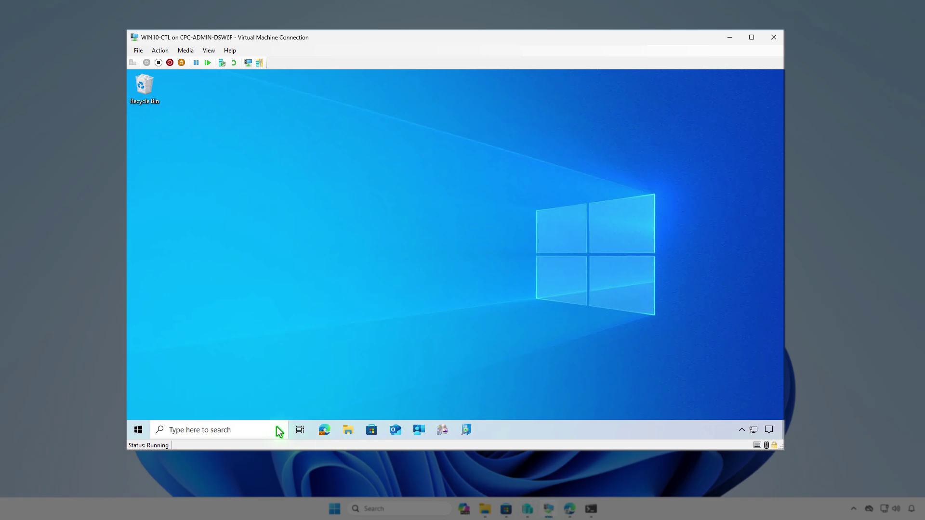
click(139, 430)
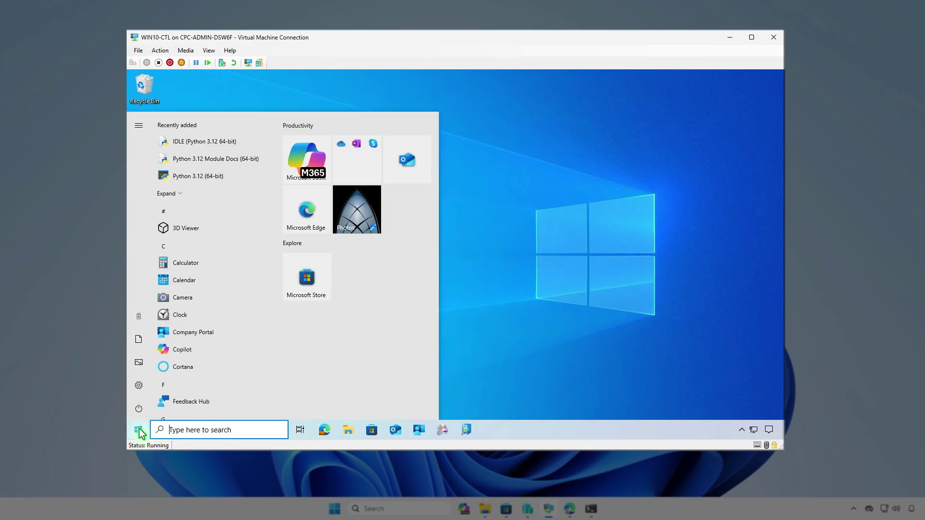
click(140, 320)
click(186, 267)
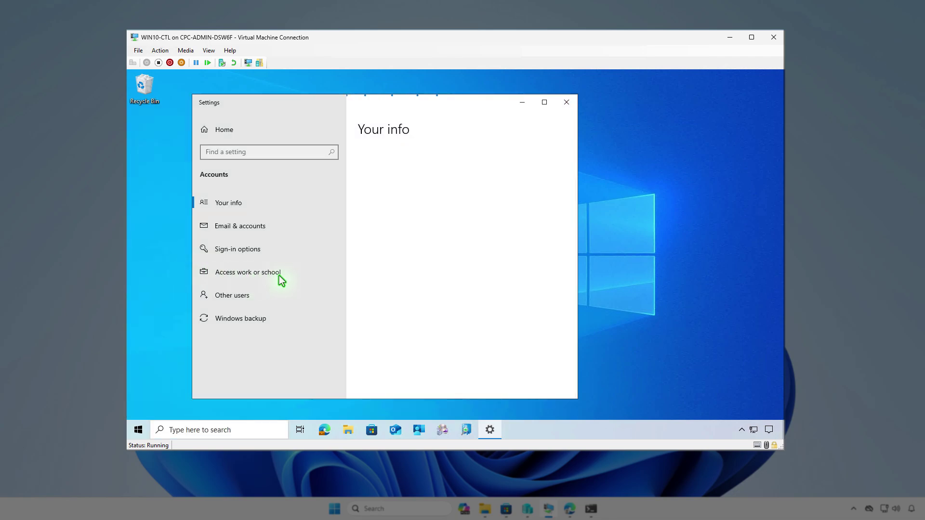
click(285, 275)
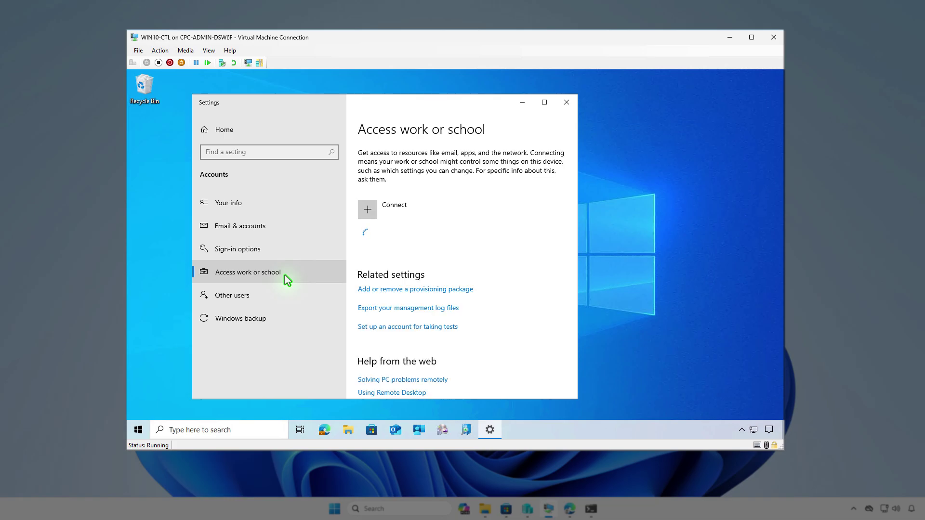
click(475, 241)
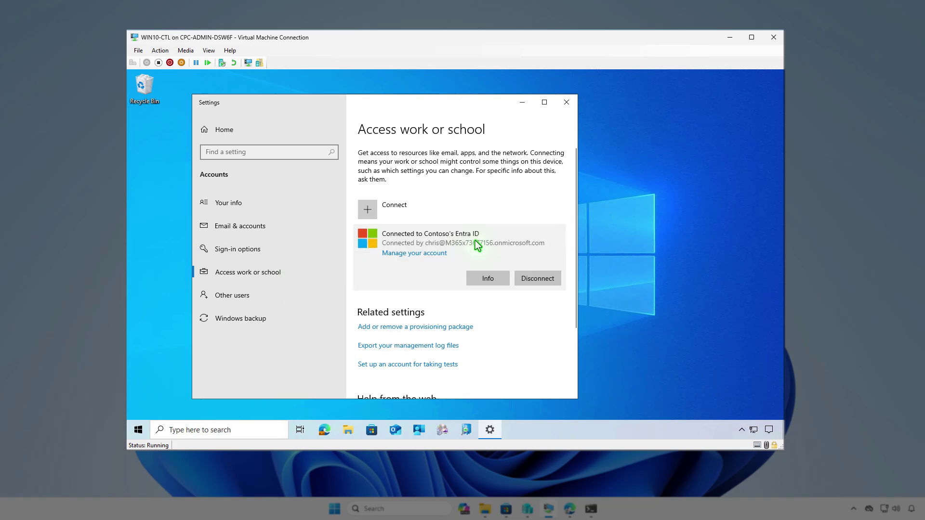
click(488, 278)
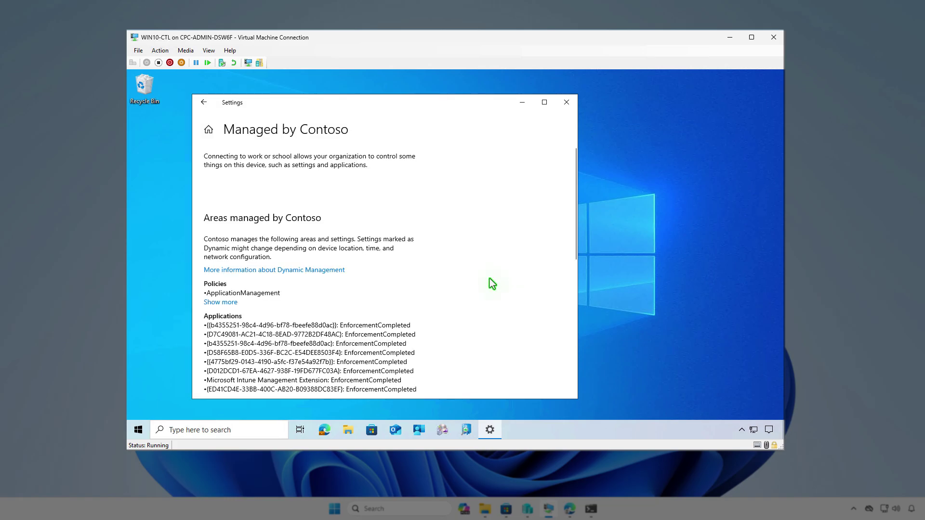
scroll(490, 281, down, 5)
scroll(489, 279, down, 2)
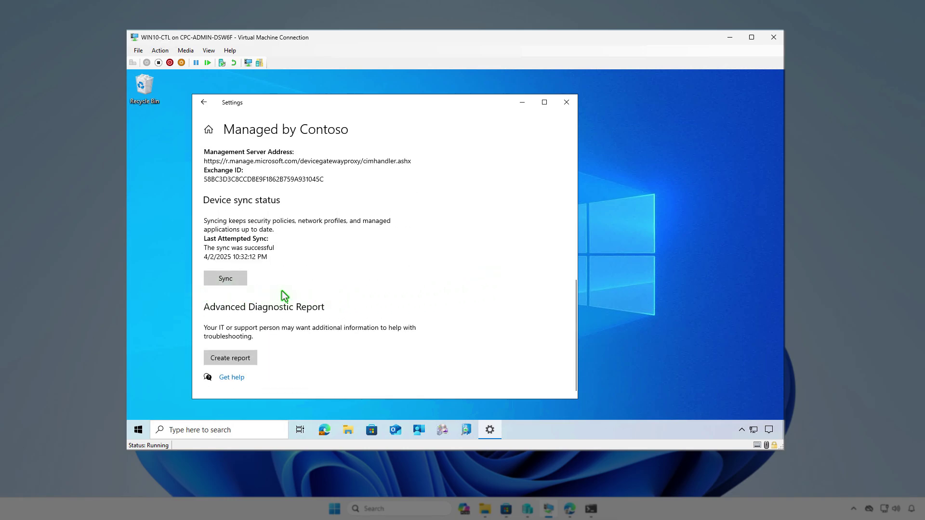
click(523, 103)
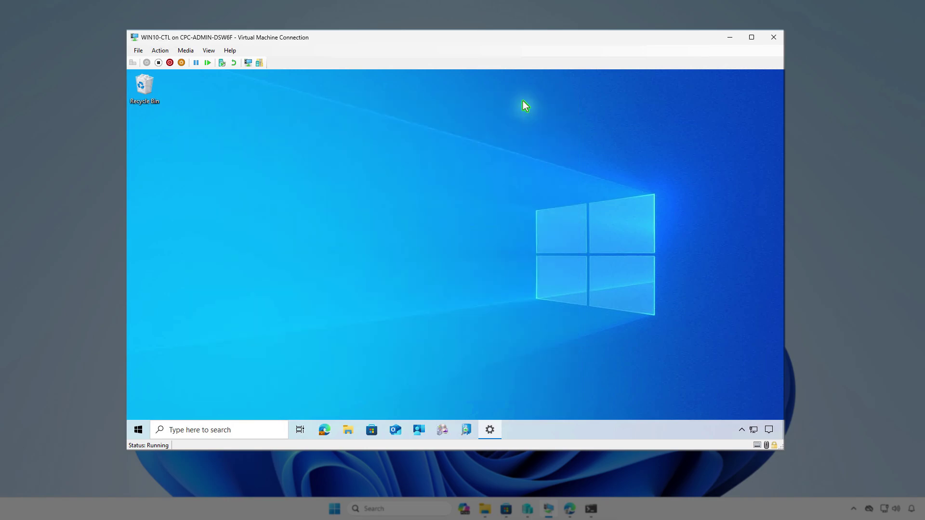
Sync the device from Company Portal's Settings page and check the install notification in Action Center.
click(417, 428)
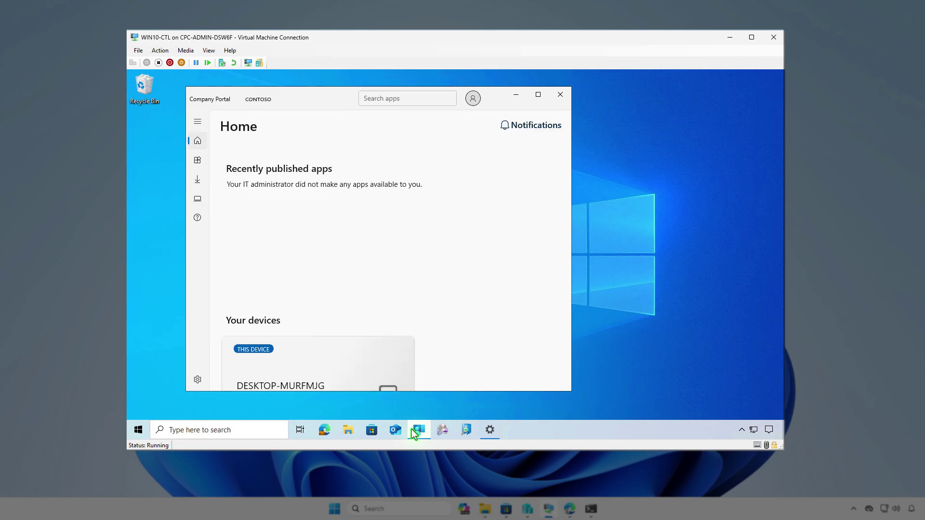
click(200, 378)
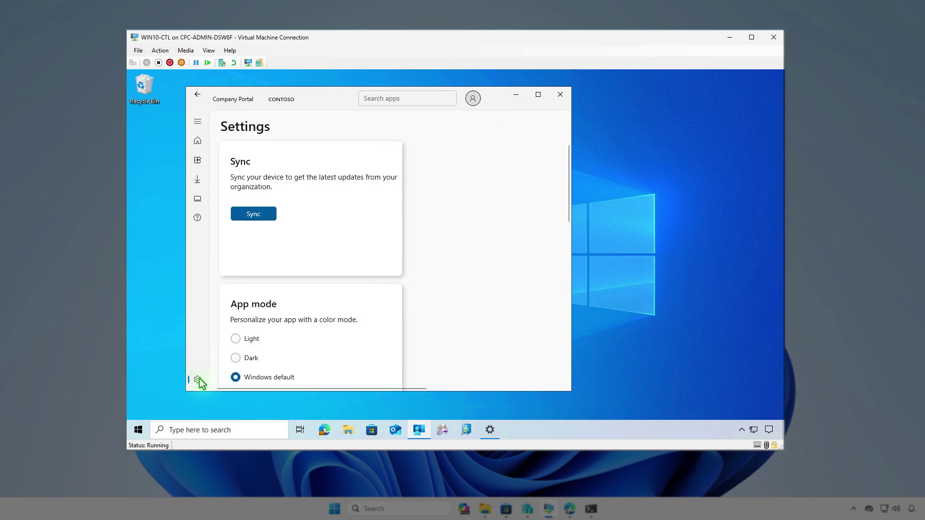
click(262, 216)
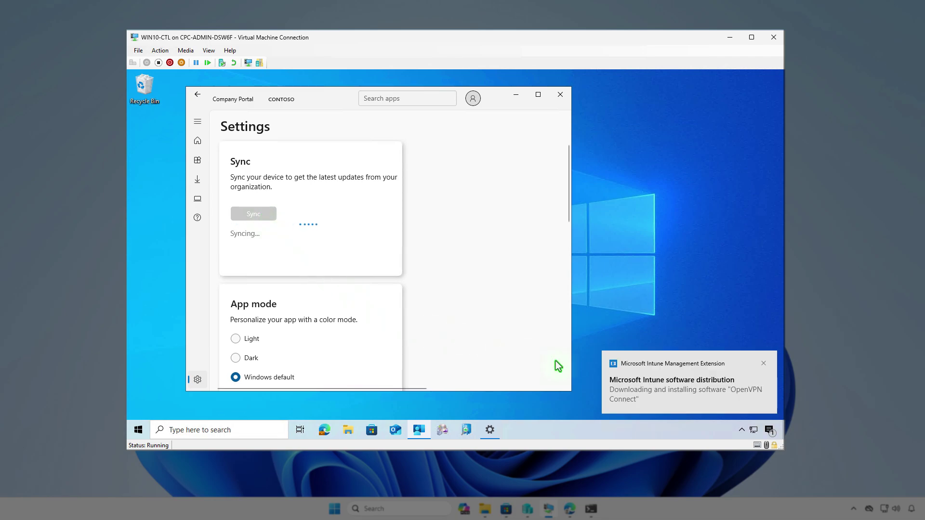
click(769, 430)
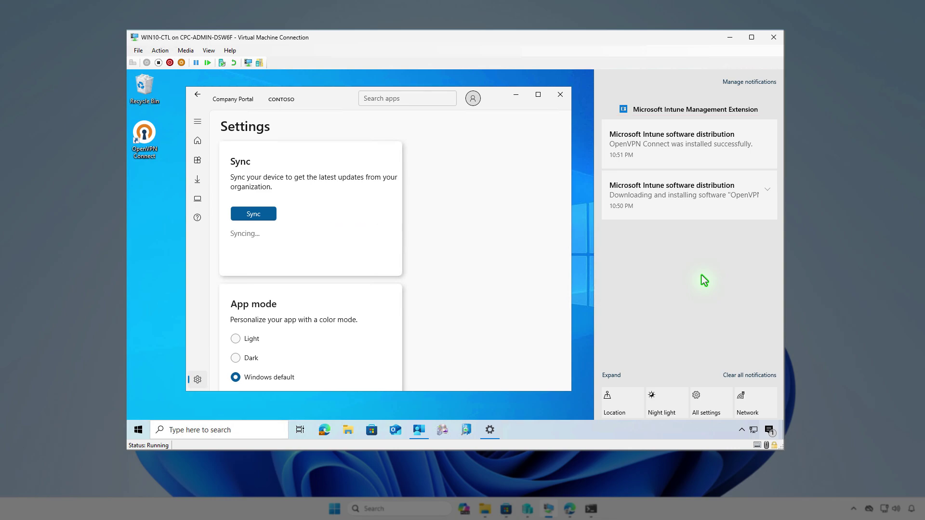
click(517, 95)
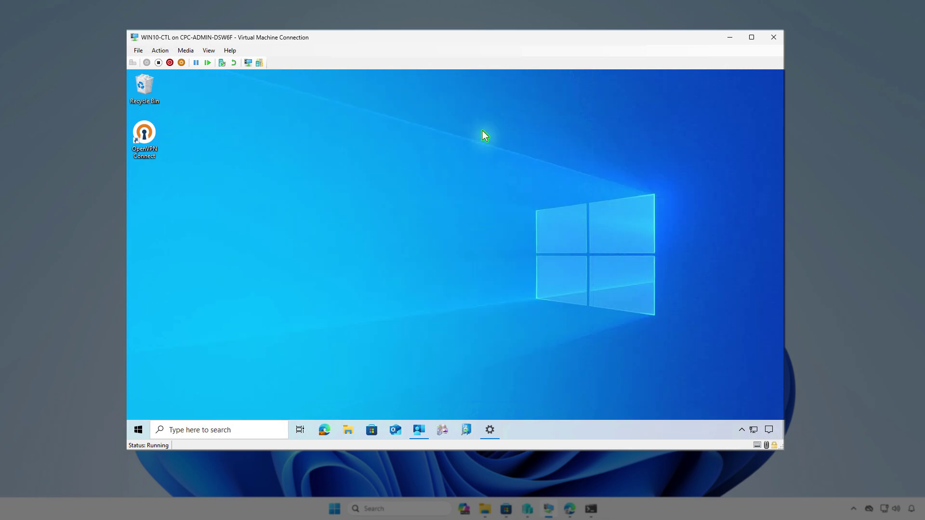
Search Apps & features for 'open' to confirm OpenVPN Connect (301 MB) is installed.
right_click(137, 428)
click(201, 164)
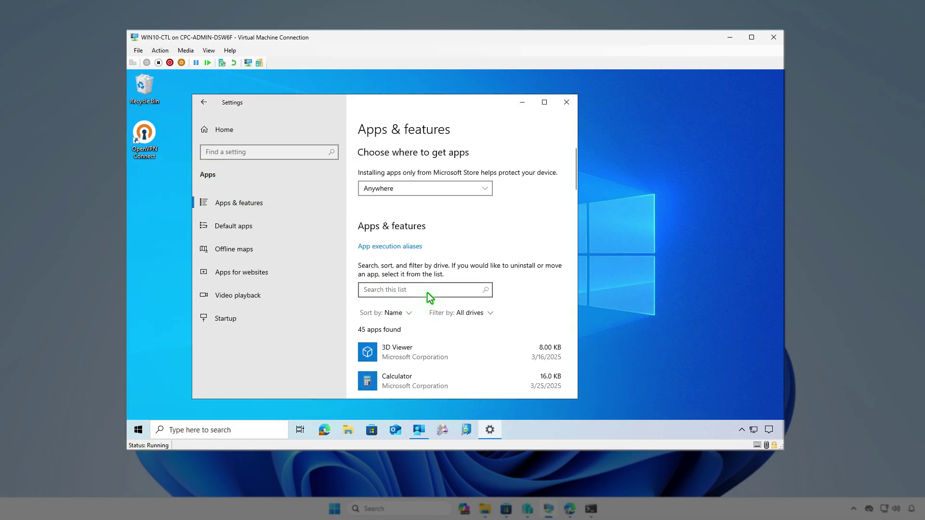
click(426, 293)
text(open)
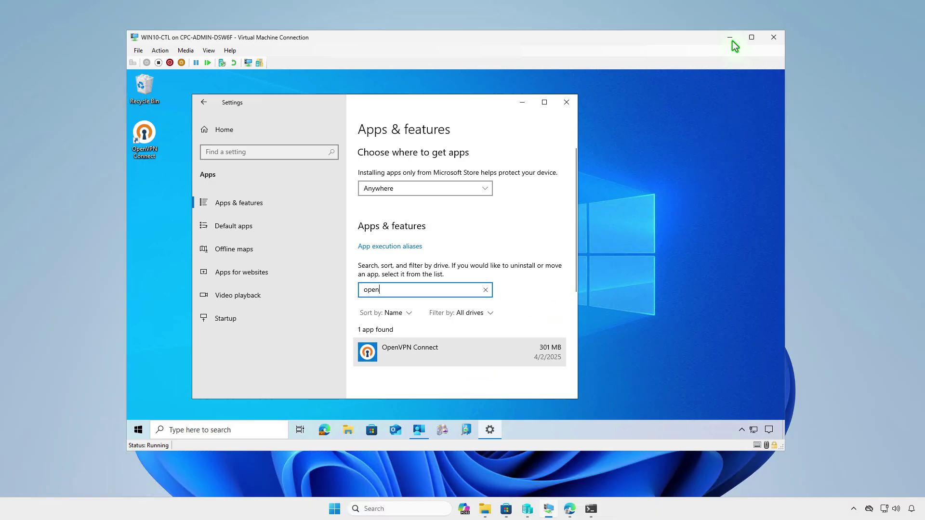
click(731, 39)
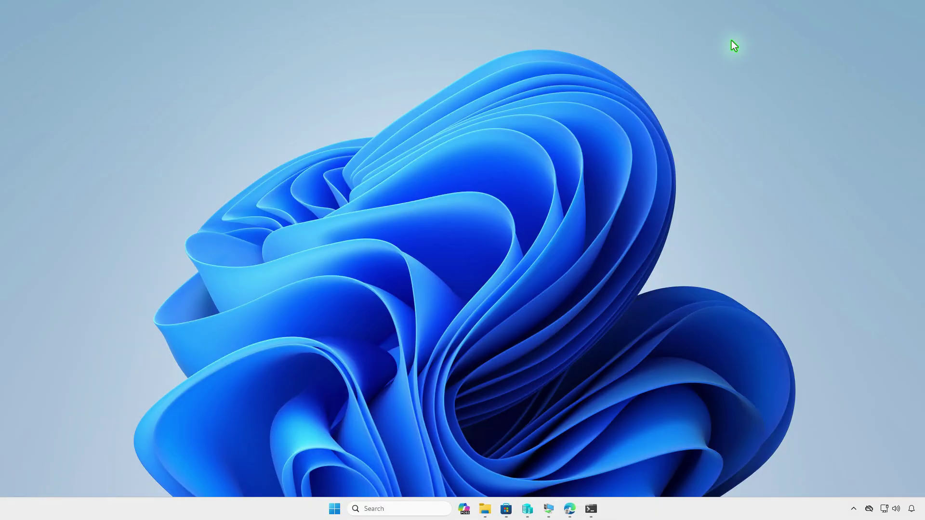
Refresh OpenVPN Connect's overview to confirm one device installed, then reopen the app from Windows apps.
click(570, 510)
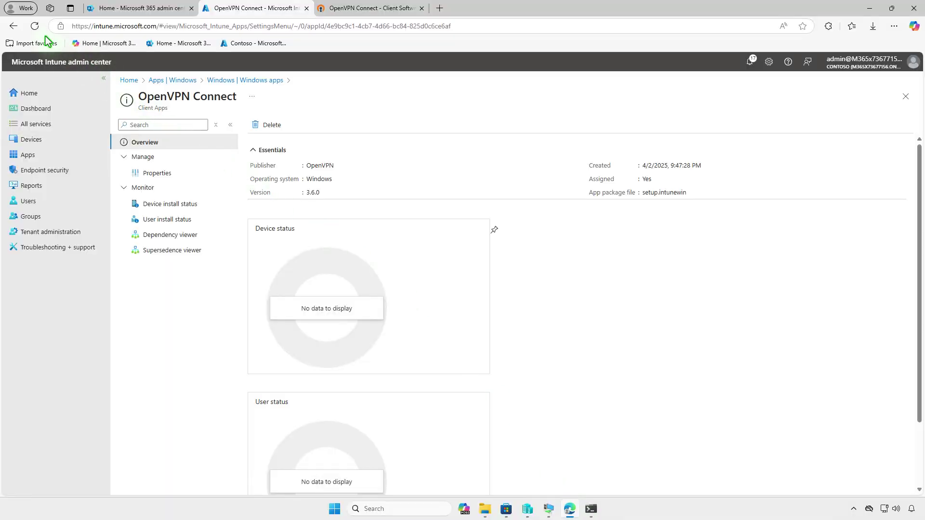
click(34, 25)
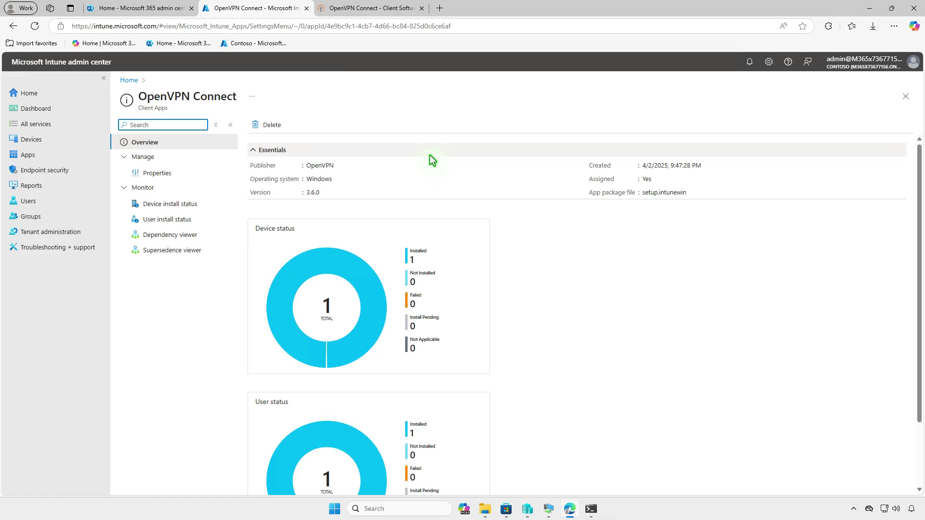
click(216, 206)
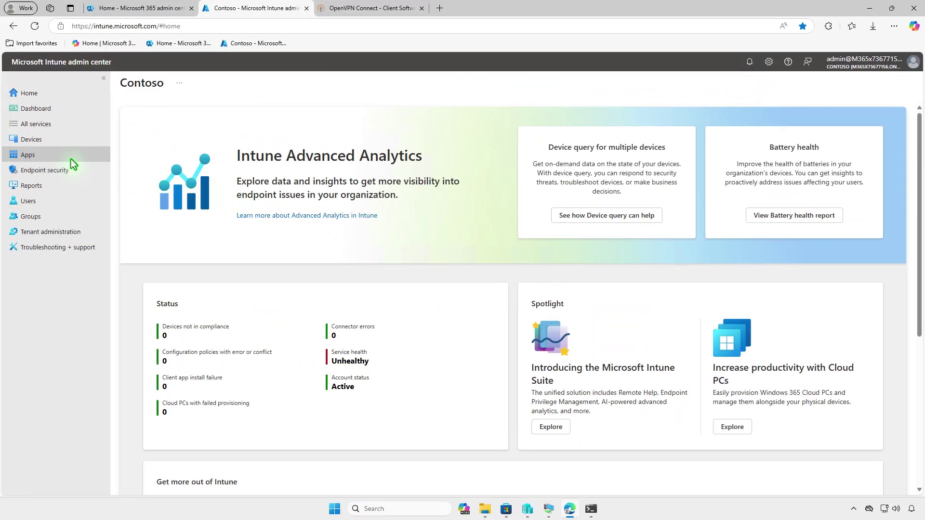
click(67, 157)
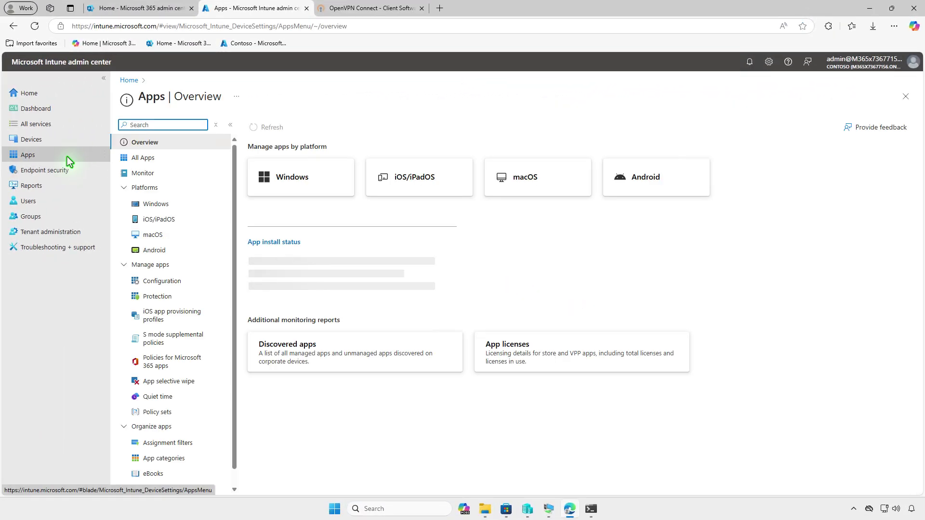
click(177, 208)
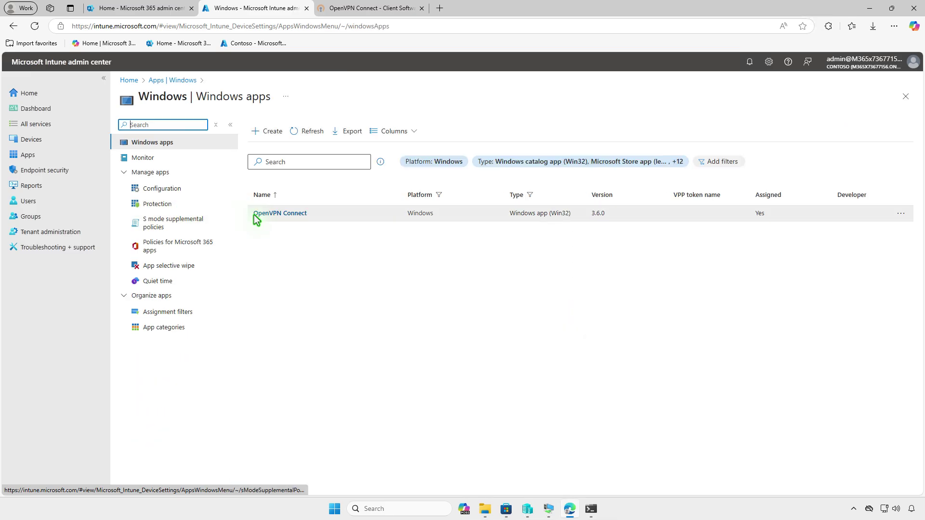
click(259, 214)
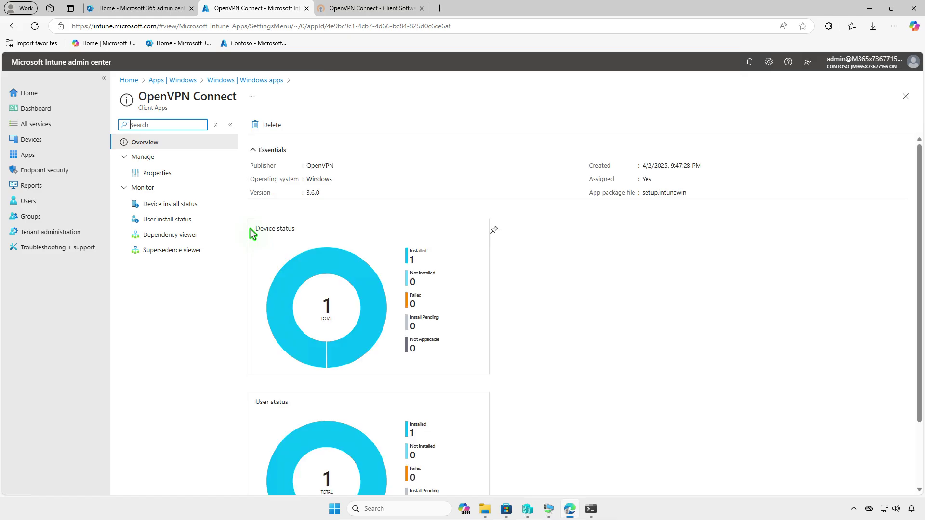
Edit OpenVPN Connect's assignments and remove Test_Devices from Required.
click(183, 173)
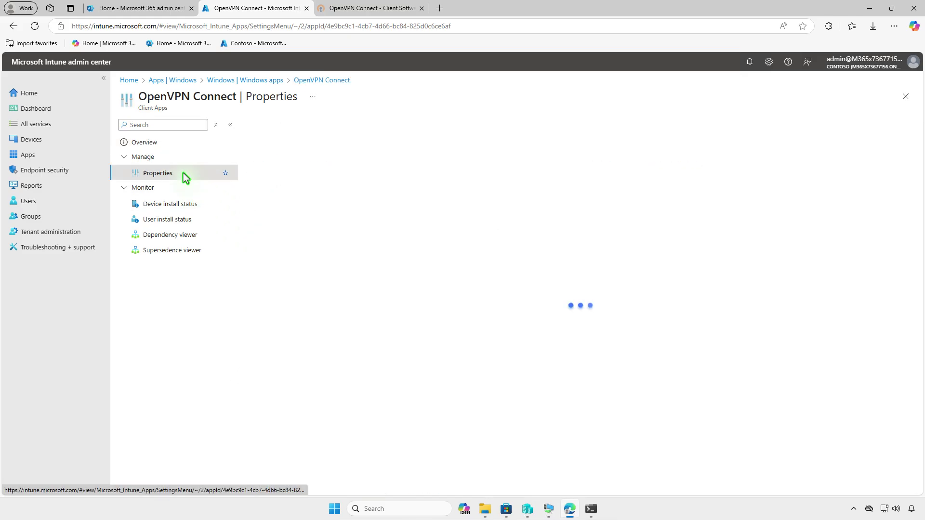
scroll(508, 287, down, 12)
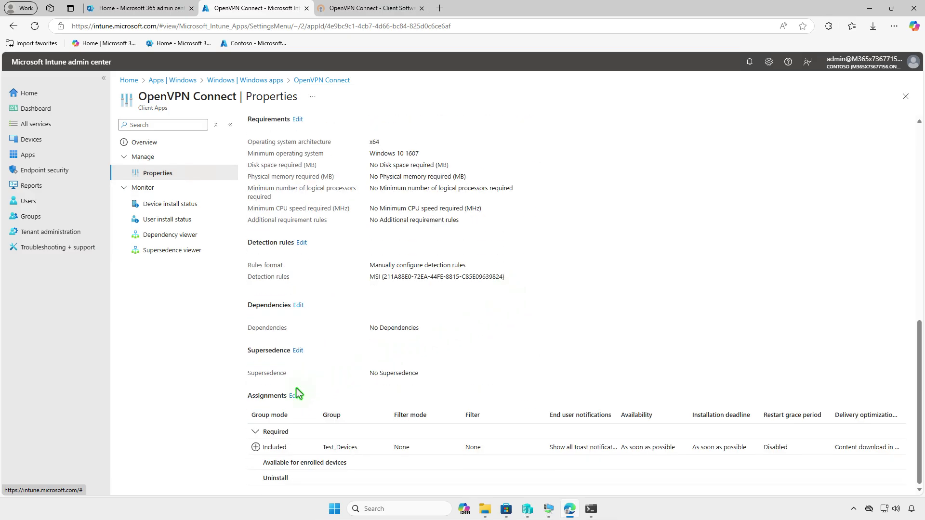
click(294, 396)
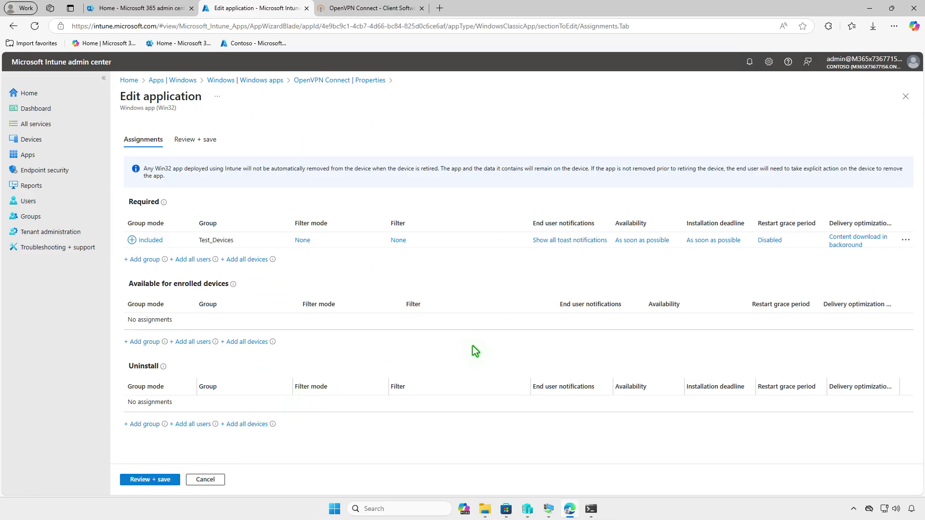
click(902, 241)
click(875, 248)
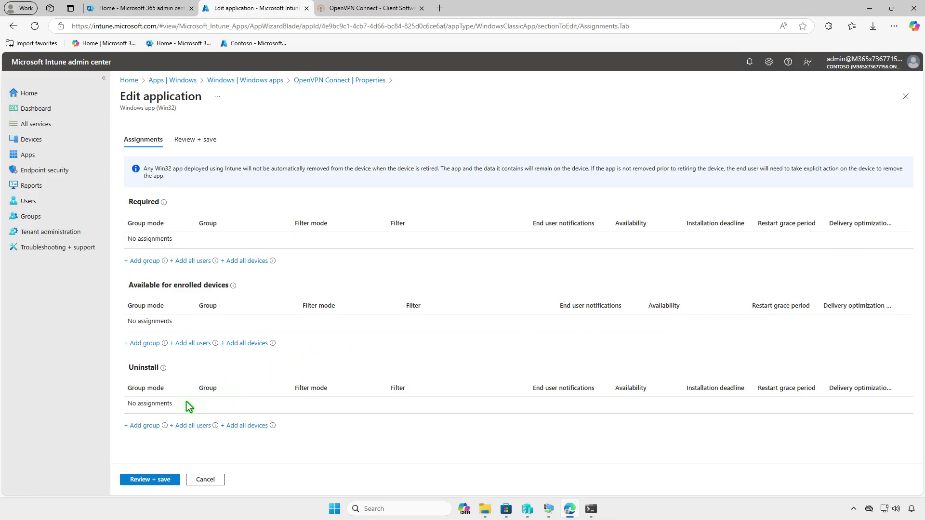
Assign Test_Devices under Uninstall and save the updated assignments.
click(147, 426)
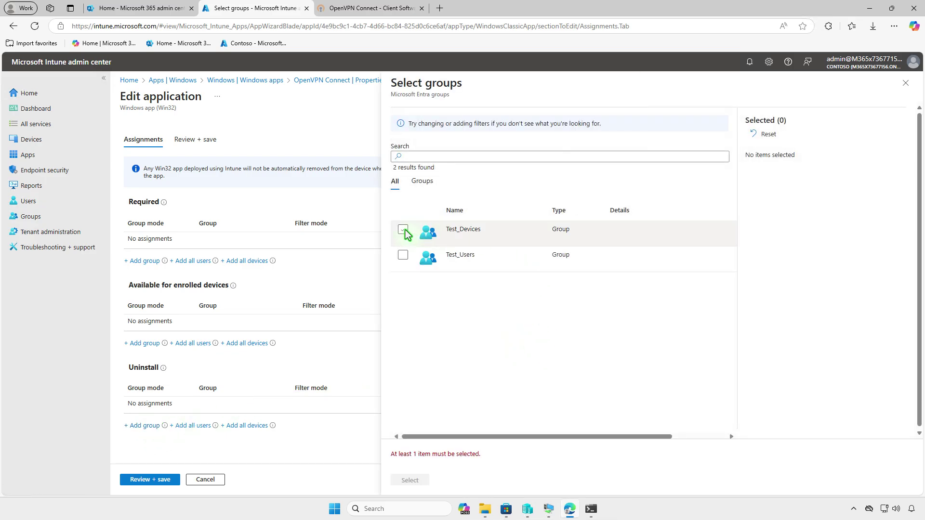
click(402, 229)
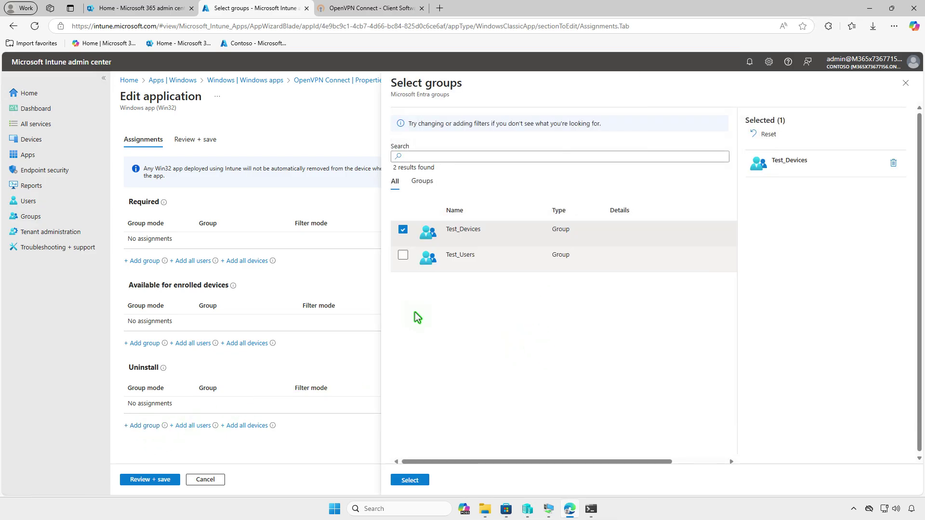
click(410, 480)
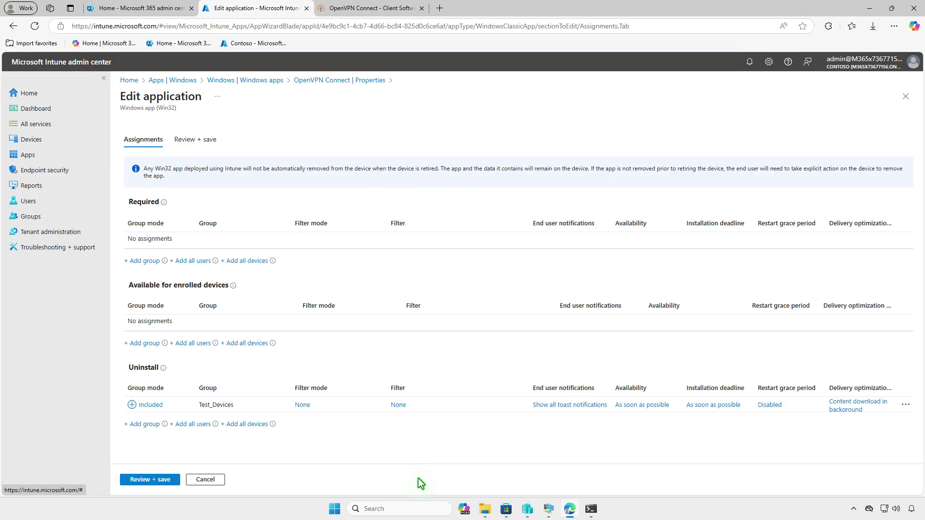
click(157, 479)
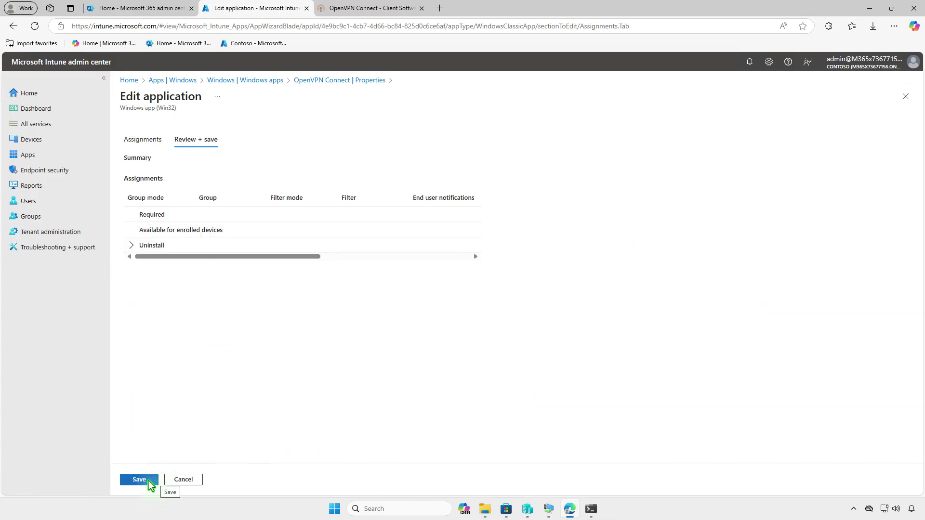
click(149, 480)
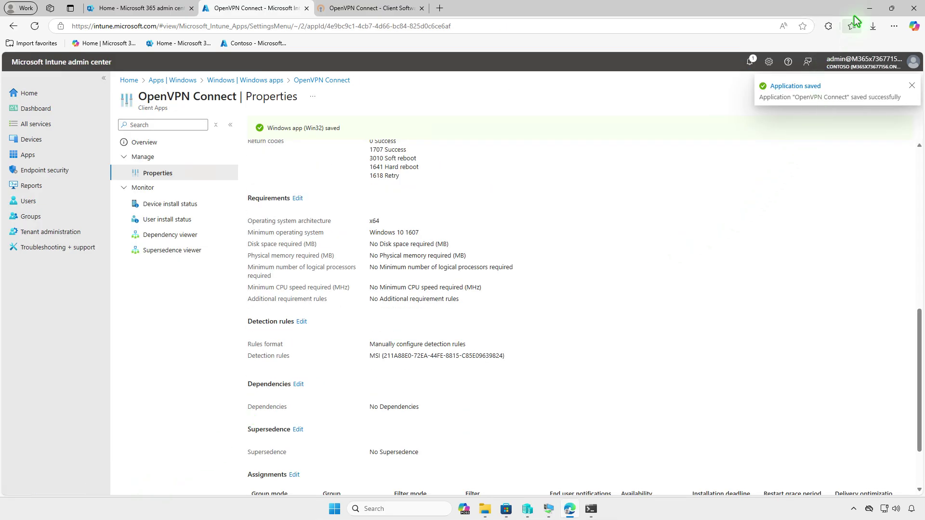
click(869, 8)
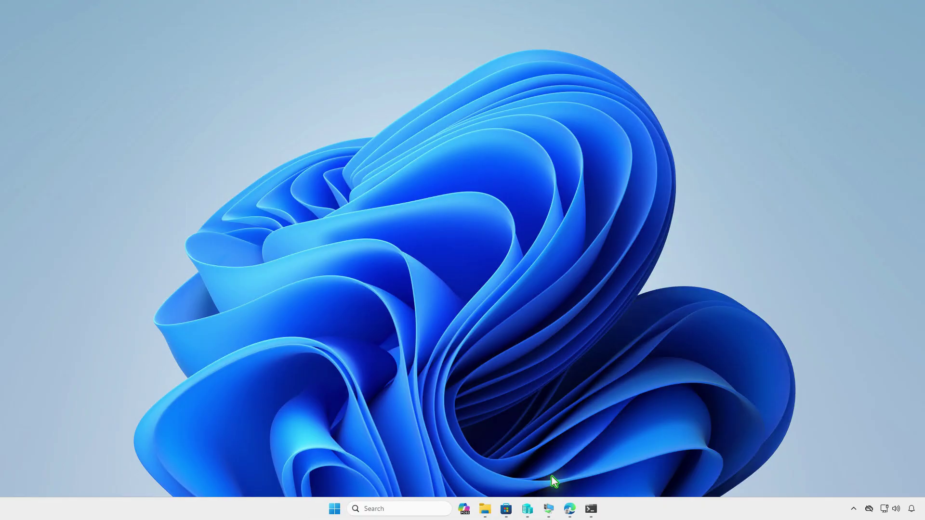
Sync Company Portal on the VM so OpenVPN Connect uninstalls, then return to Intune.
click(549, 508)
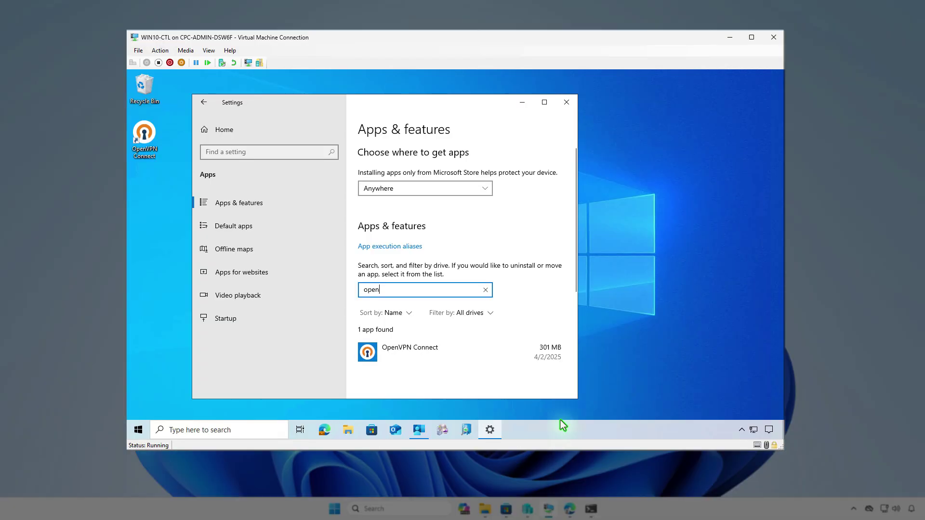
click(522, 102)
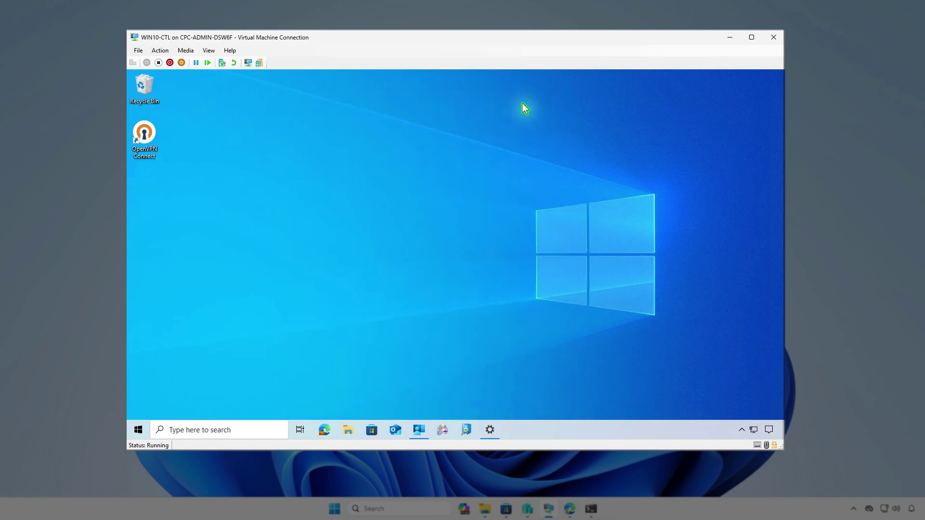
click(420, 429)
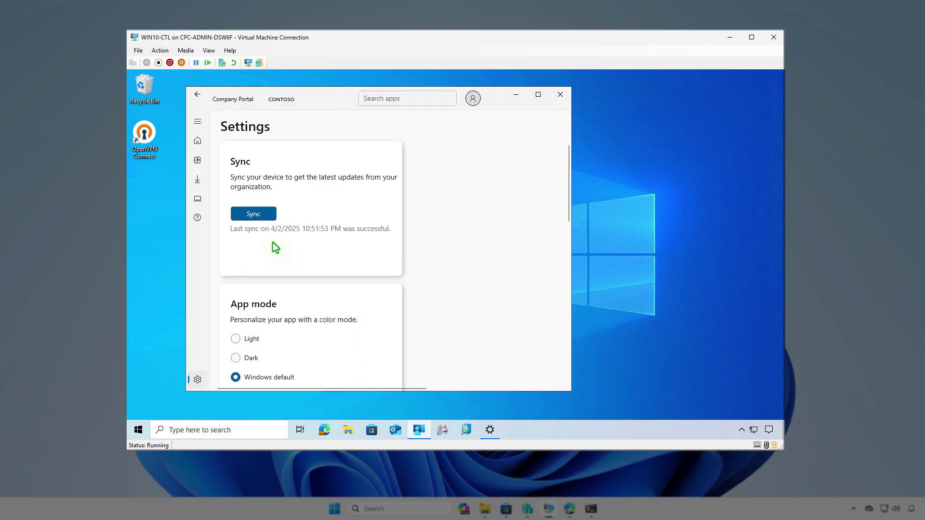
click(261, 214)
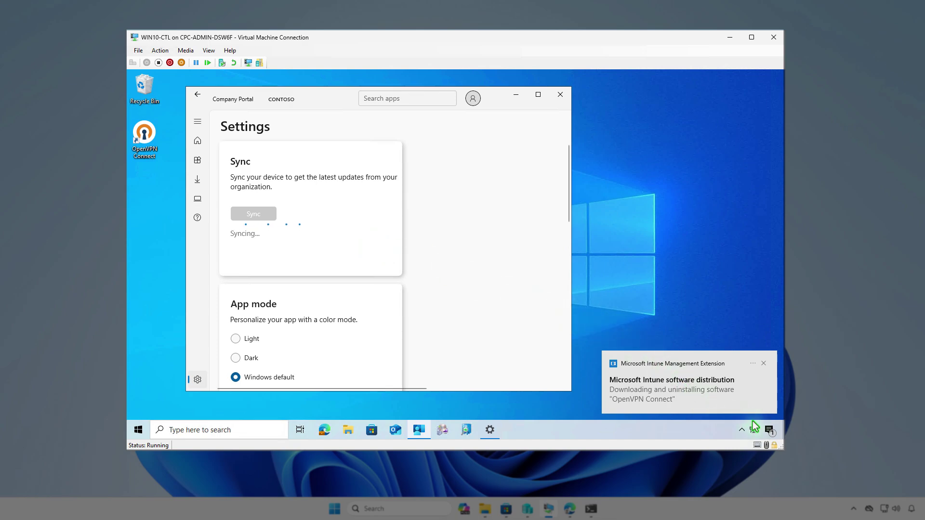
click(769, 430)
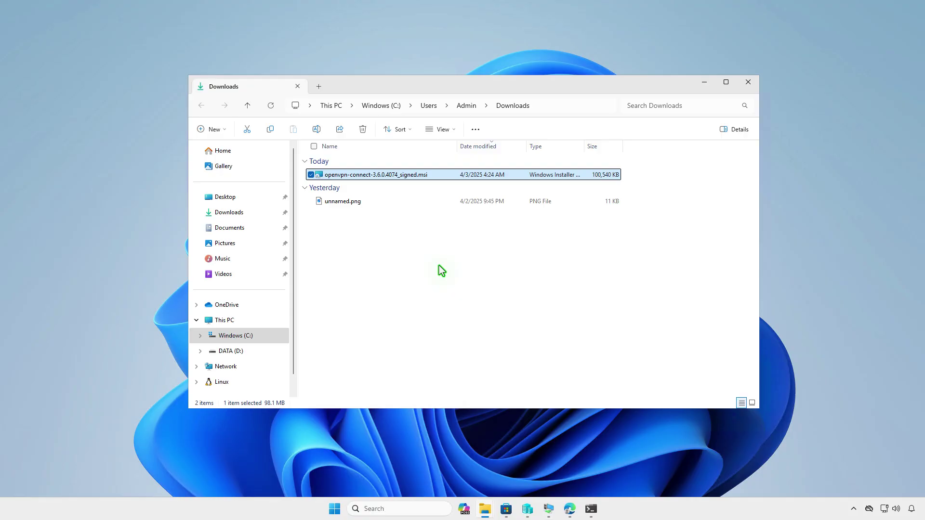
click(701, 83)
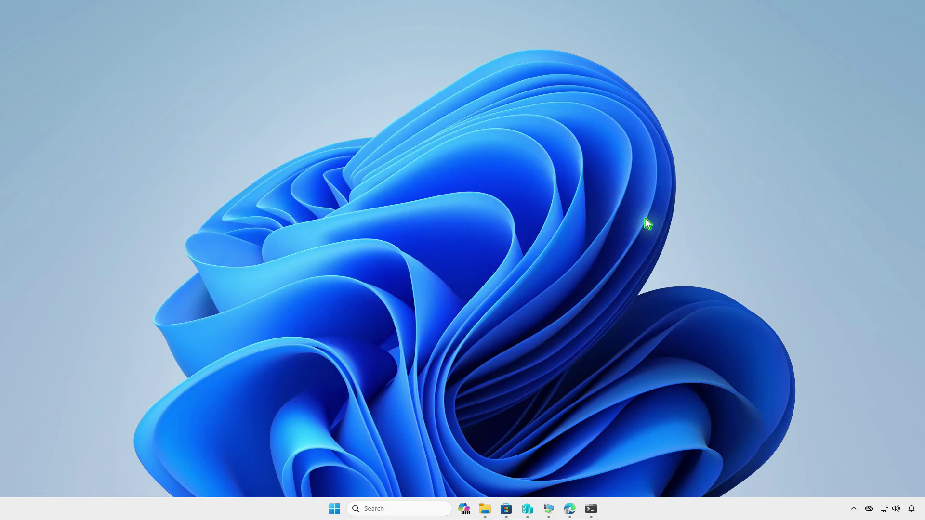
click(570, 509)
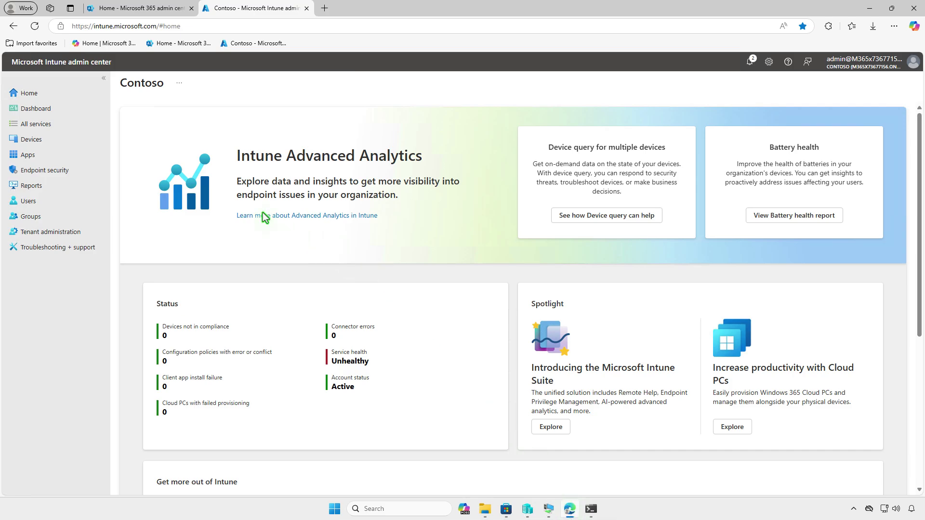
Create a new Windows app with the Line-of-business app type from Apps > Windows.
click(66, 155)
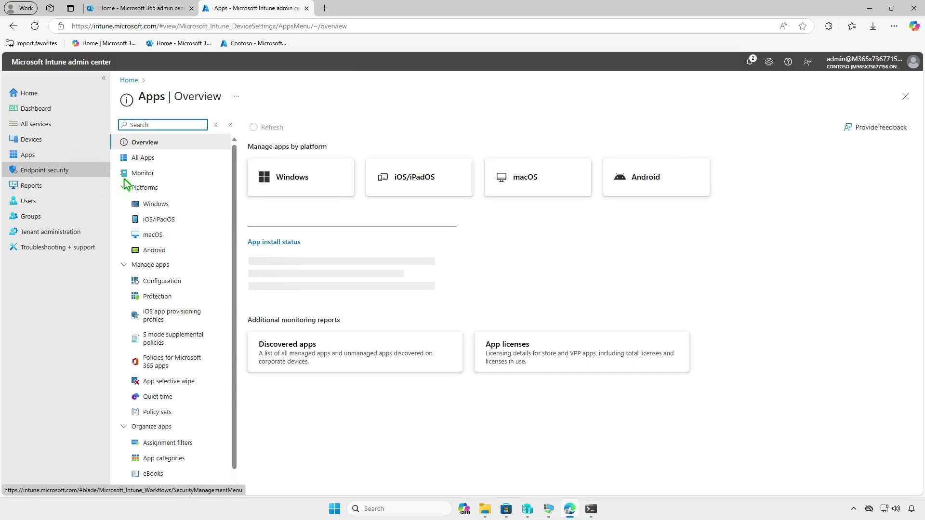
click(179, 206)
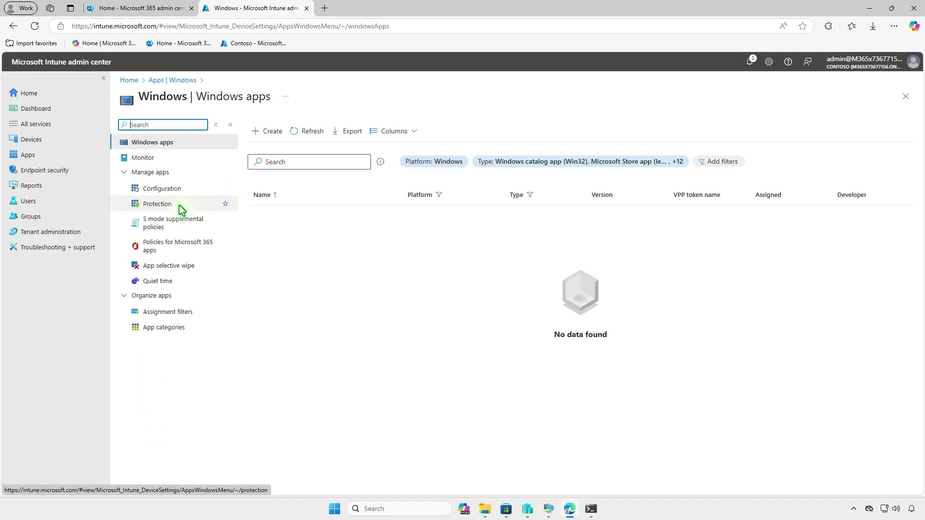
click(267, 133)
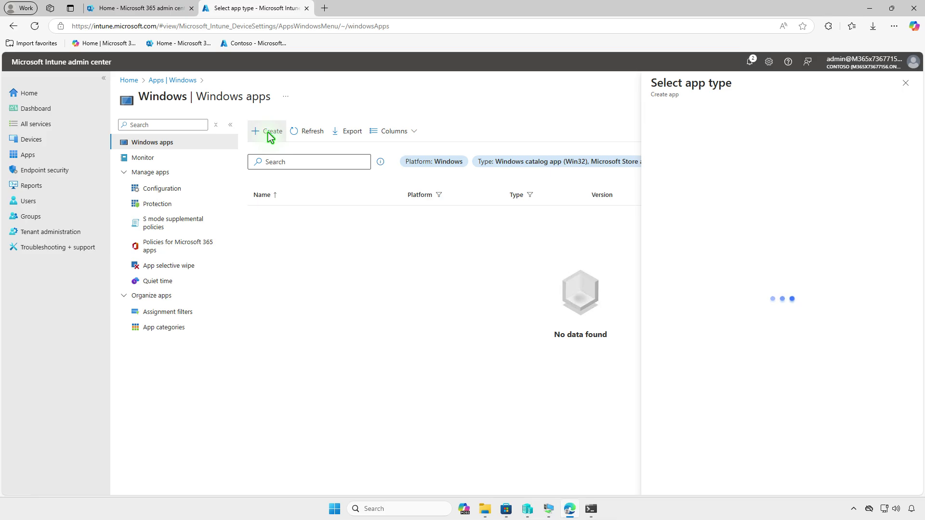
click(725, 130)
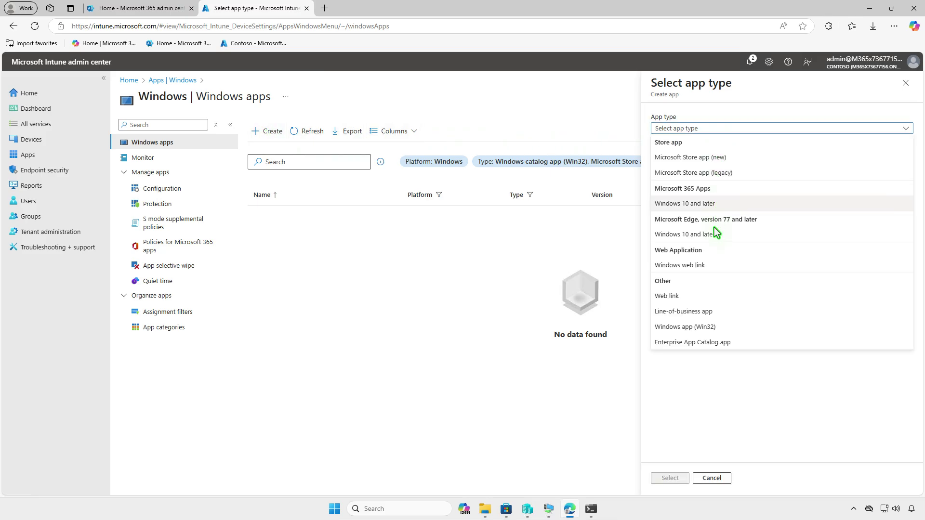
click(719, 311)
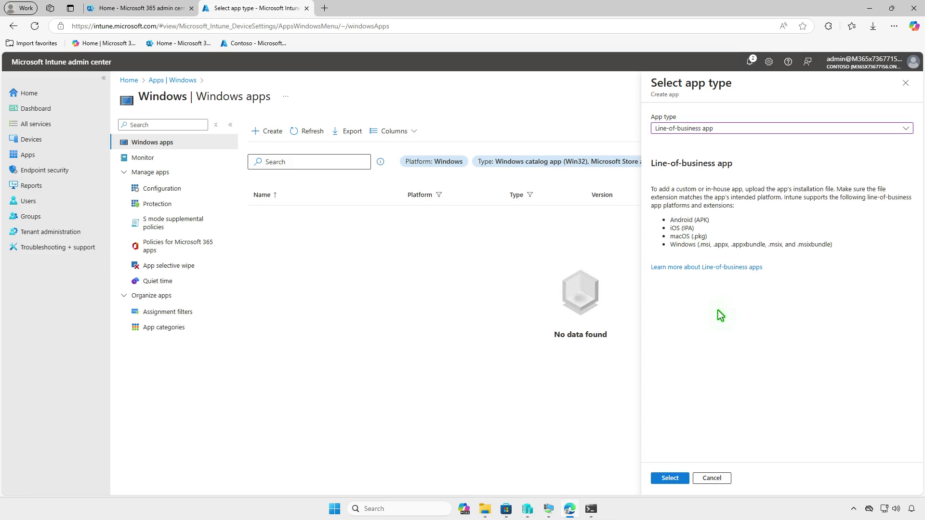
click(681, 477)
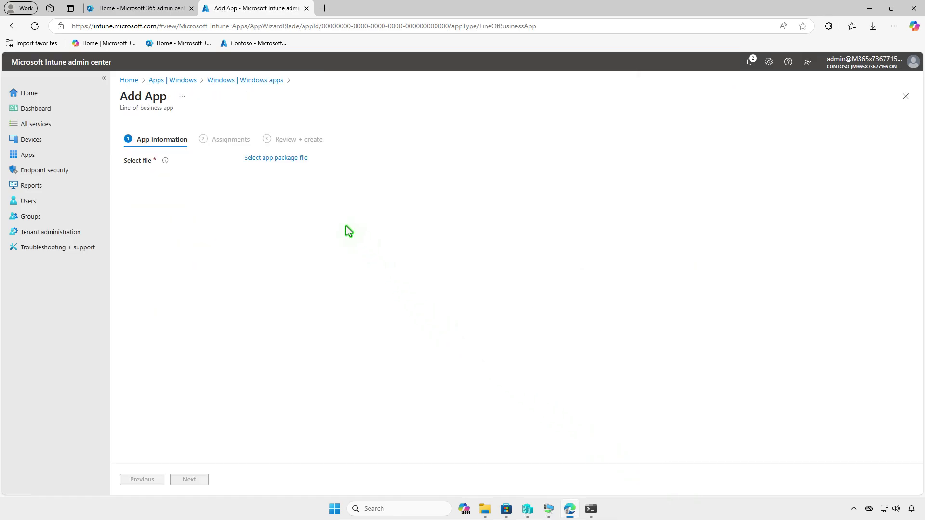
Upload the openvpn-connect-3.6.0.4074_signed.msi package as the app file.
click(297, 160)
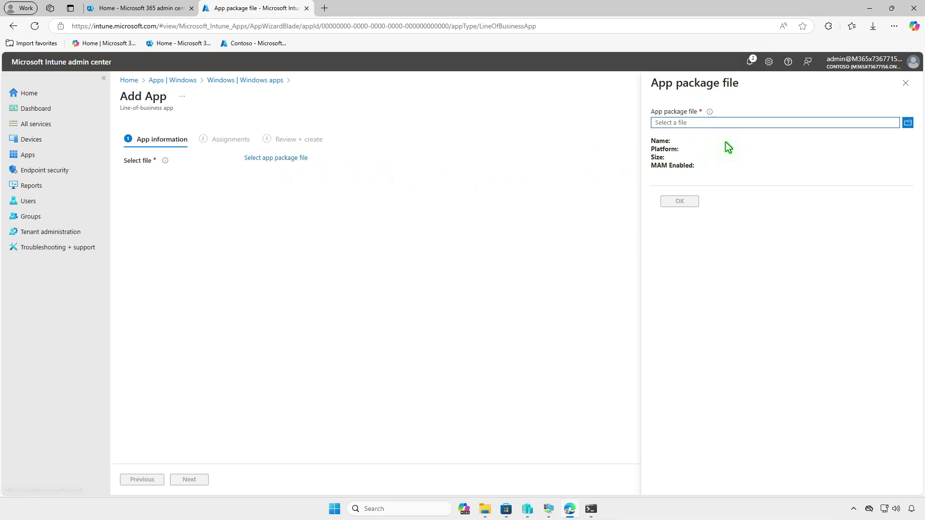
click(774, 121)
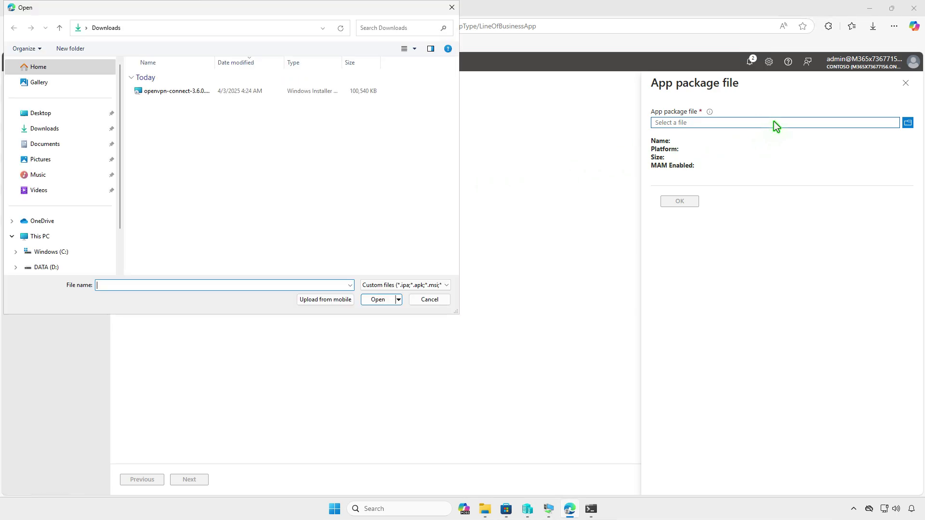
click(252, 91)
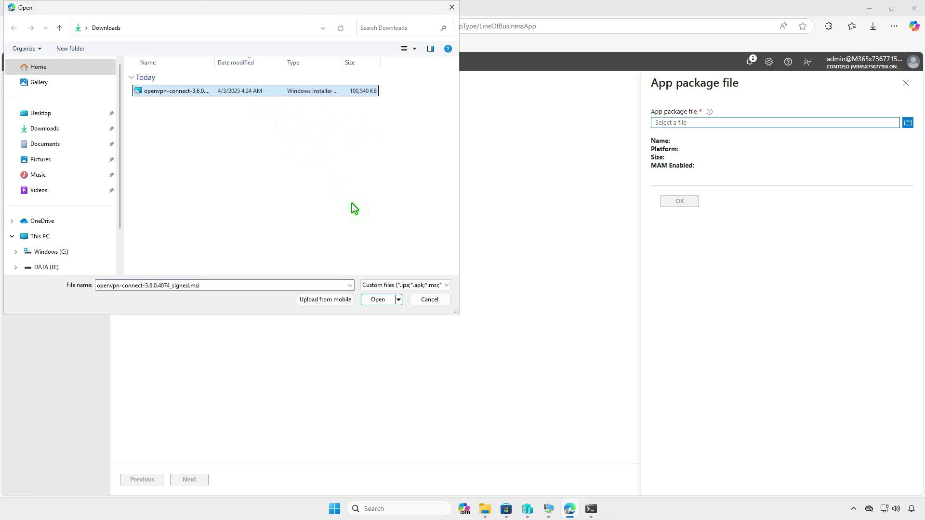
click(379, 300)
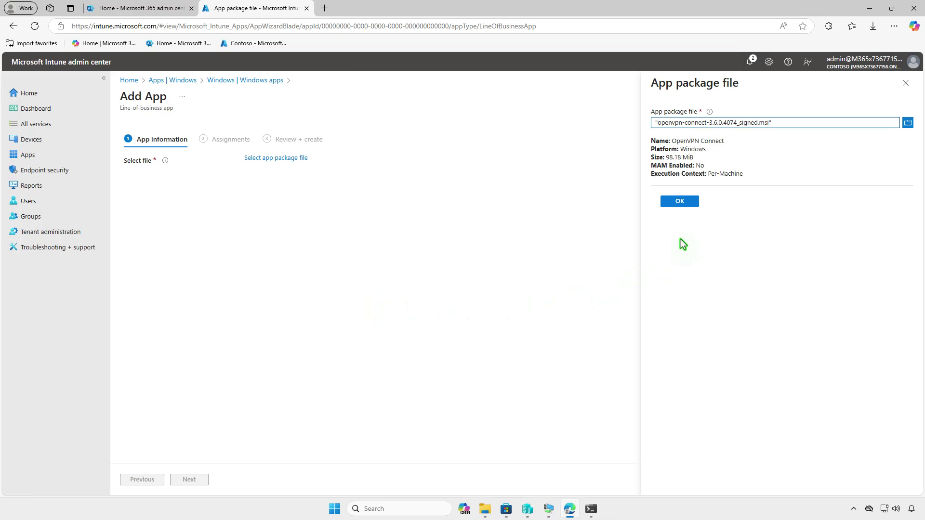
click(684, 203)
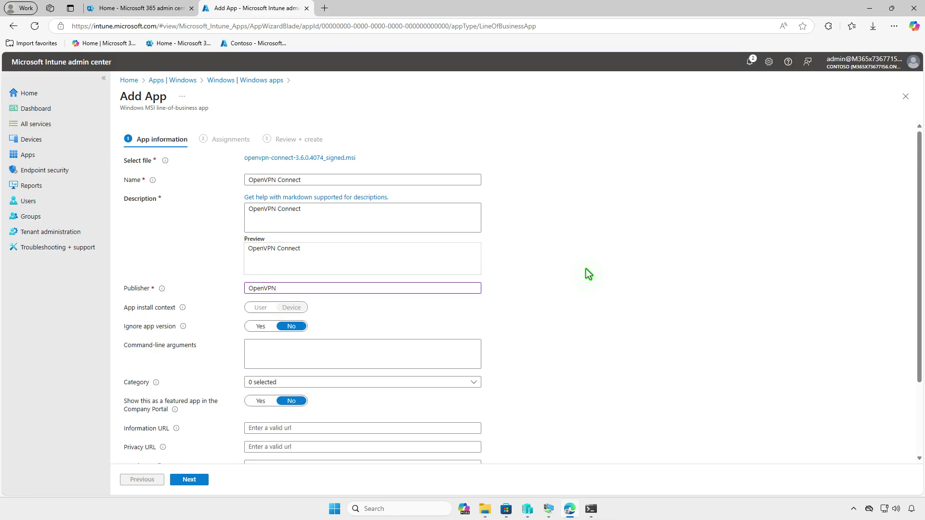
Add unnamed.png as the OpenVPN Connect logo and continue to Assignments.
scroll(585, 270, down, 2)
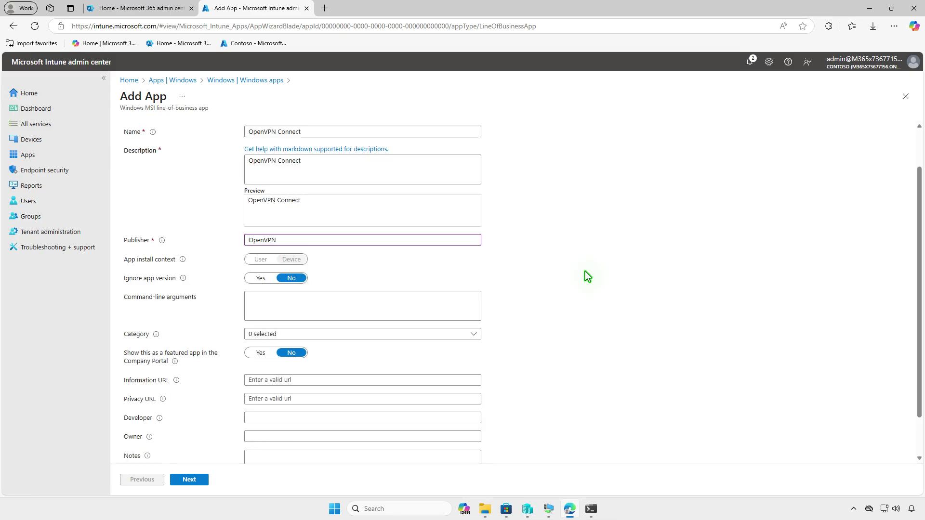
click(273, 436)
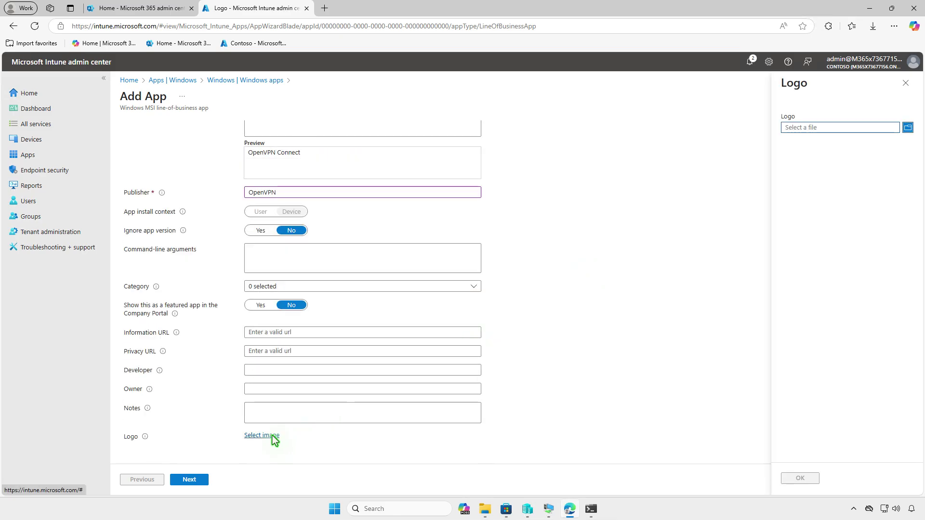
click(844, 127)
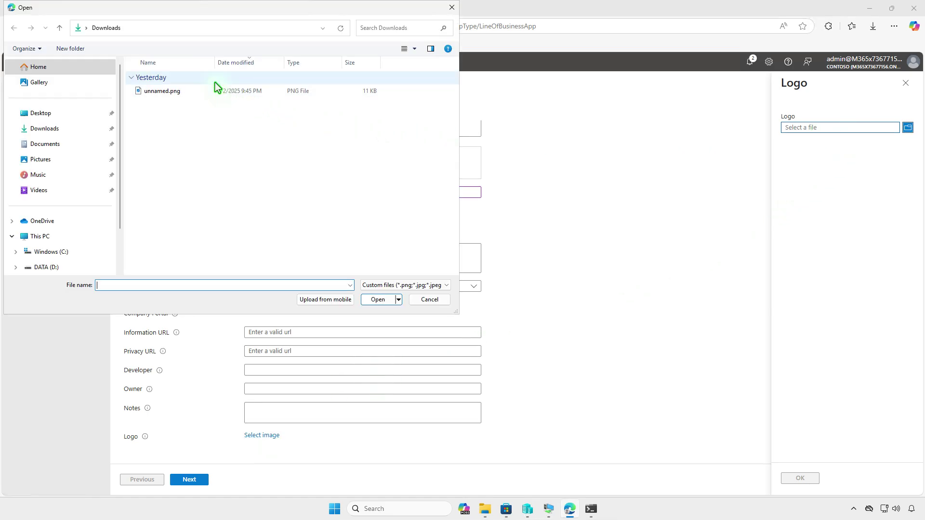
click(208, 91)
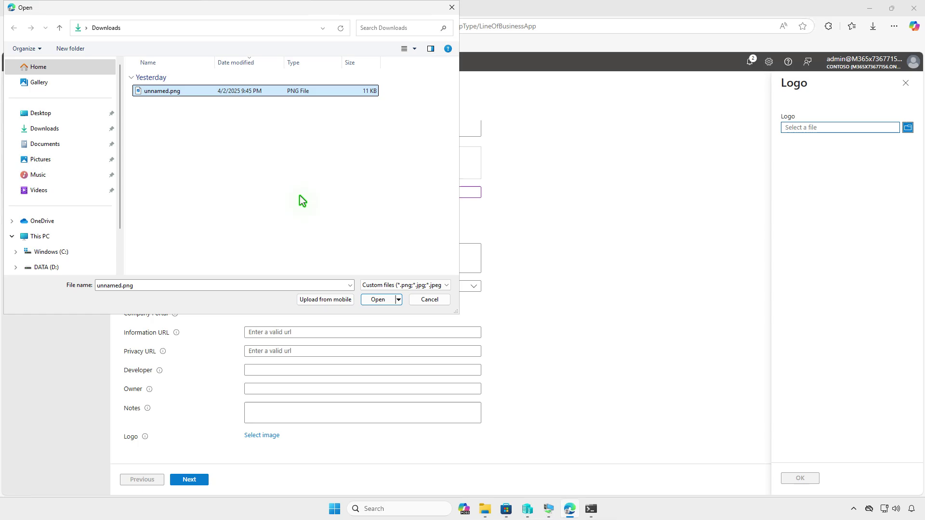
click(377, 300)
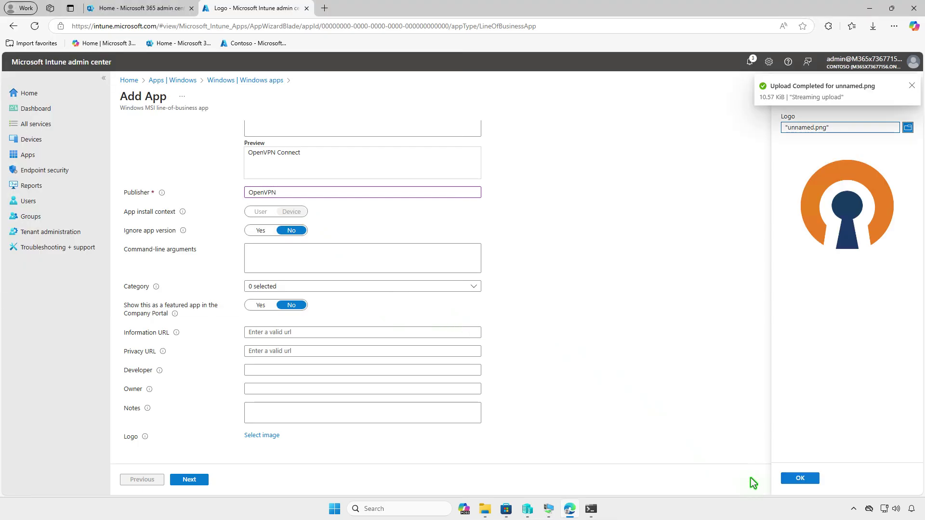
click(790, 479)
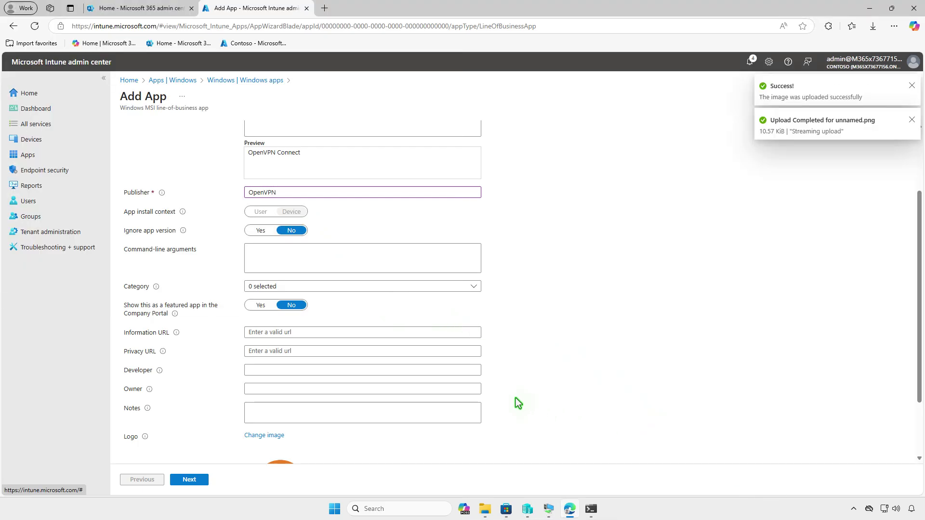
scroll(517, 396, down, 2)
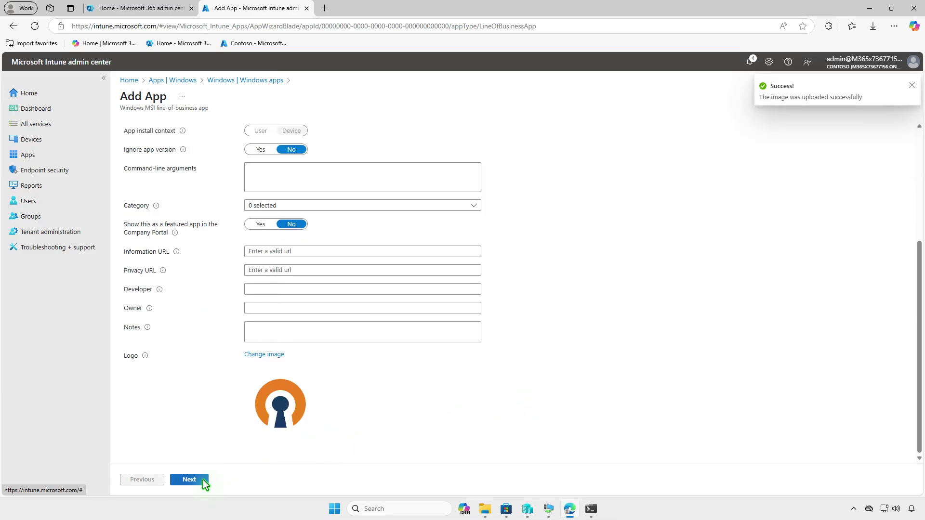
click(203, 480)
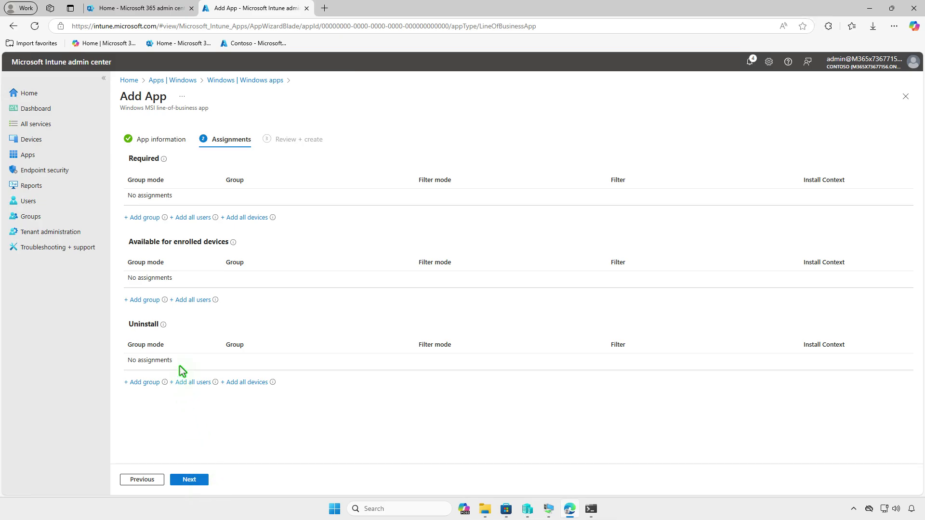
Make OpenVPN Connect available for enrolled devices to Test_Users and create the app.
click(152, 302)
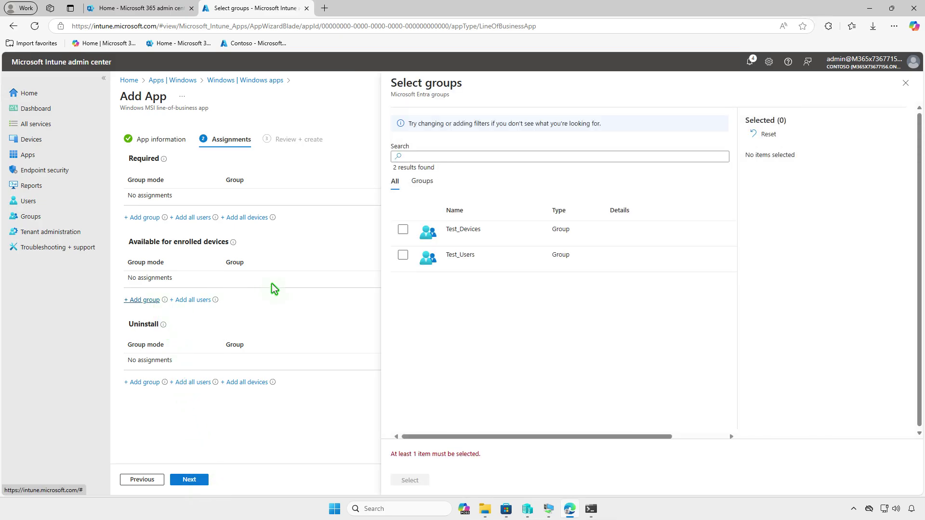
click(403, 256)
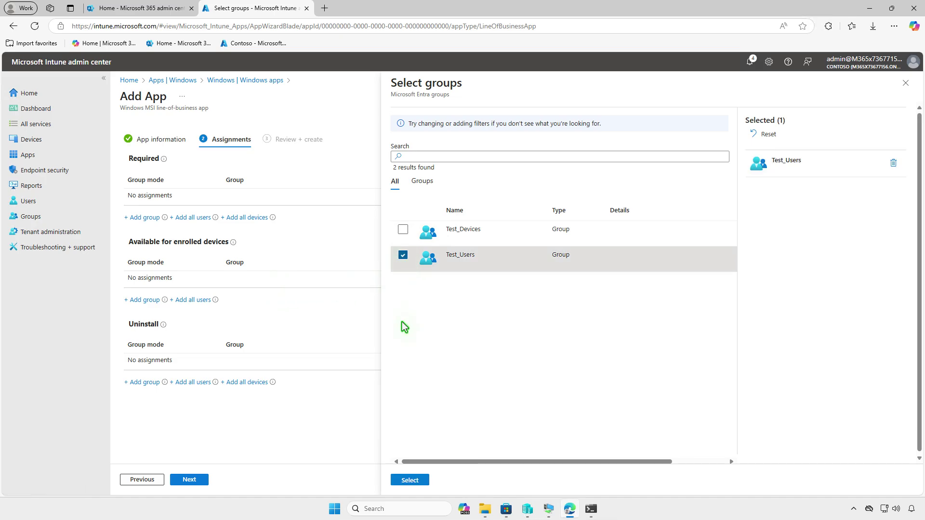
click(412, 481)
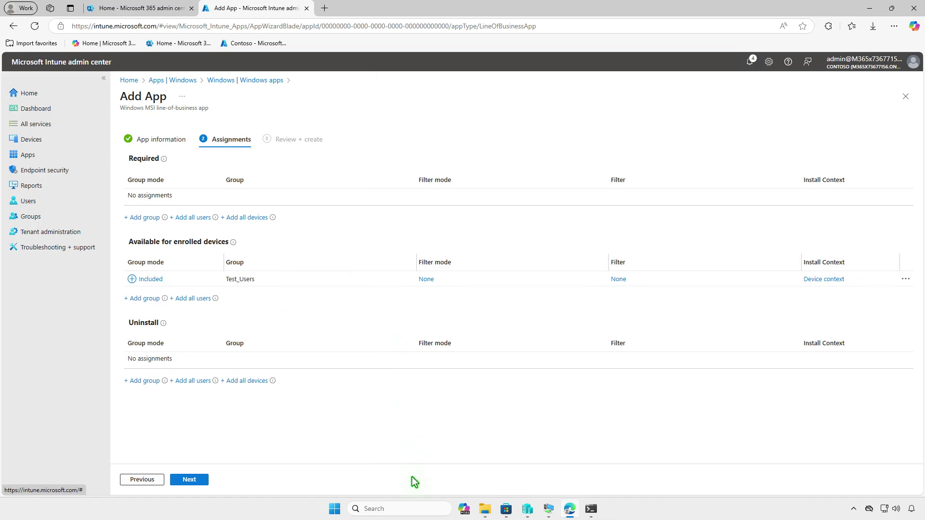
click(204, 481)
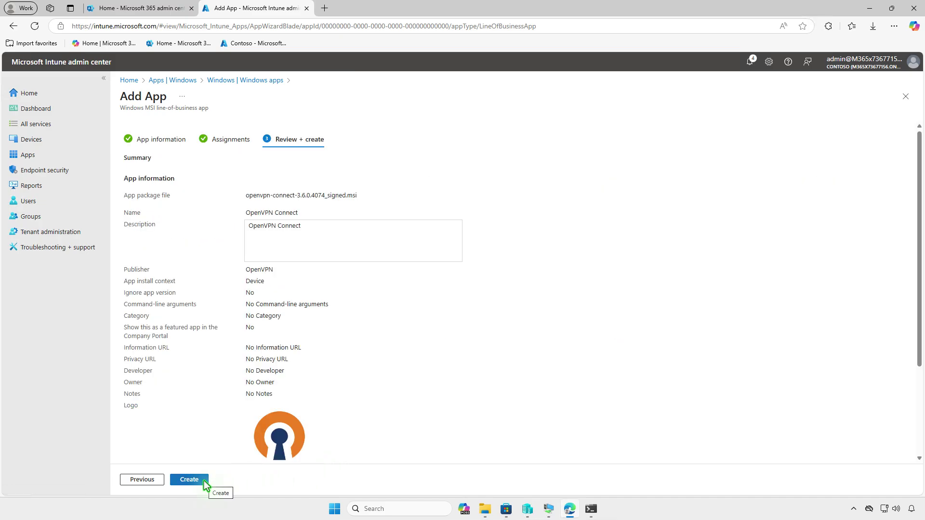
click(203, 481)
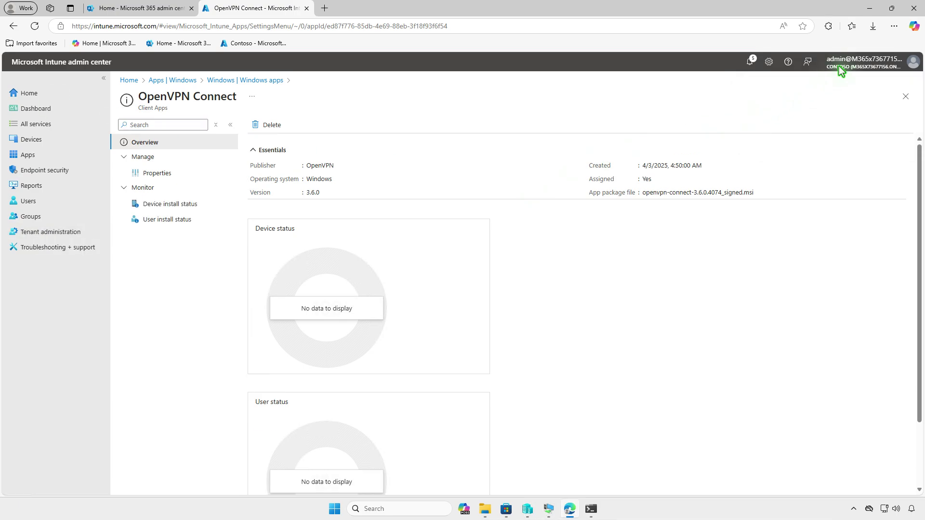
Install OpenVPN Connect from Company Portal on the Windows 10 VM, then return to Intune.
click(869, 9)
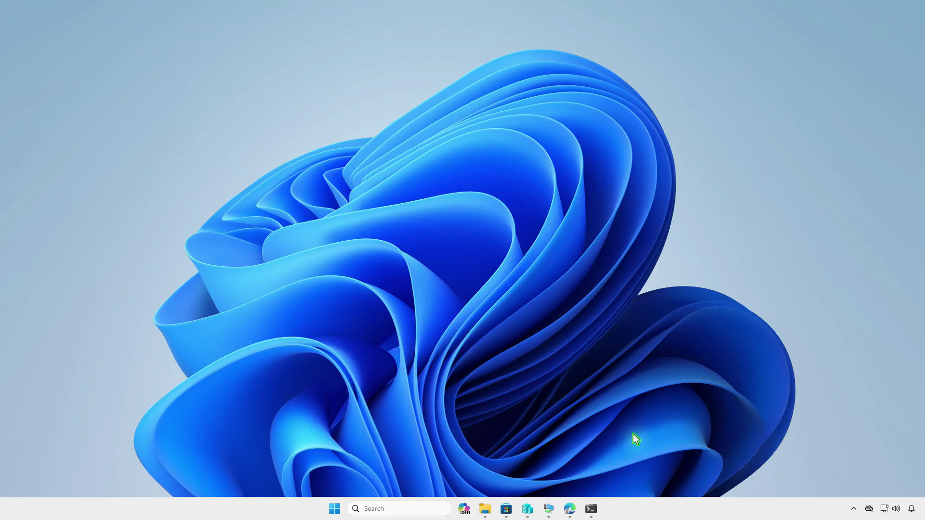
click(549, 509)
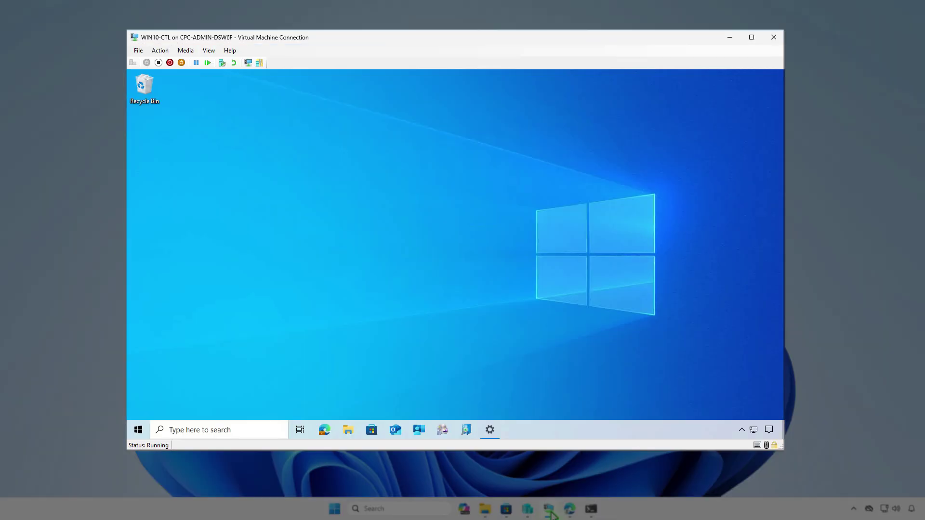
click(420, 432)
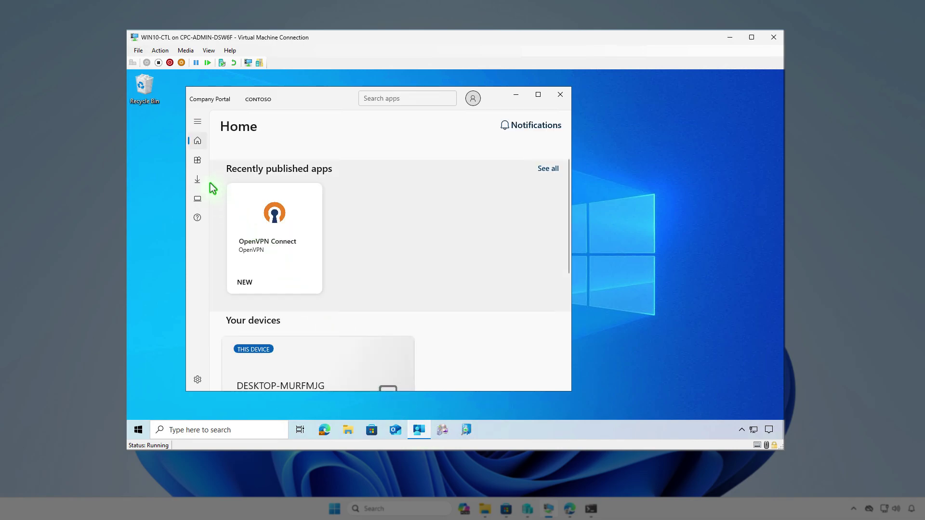
click(198, 161)
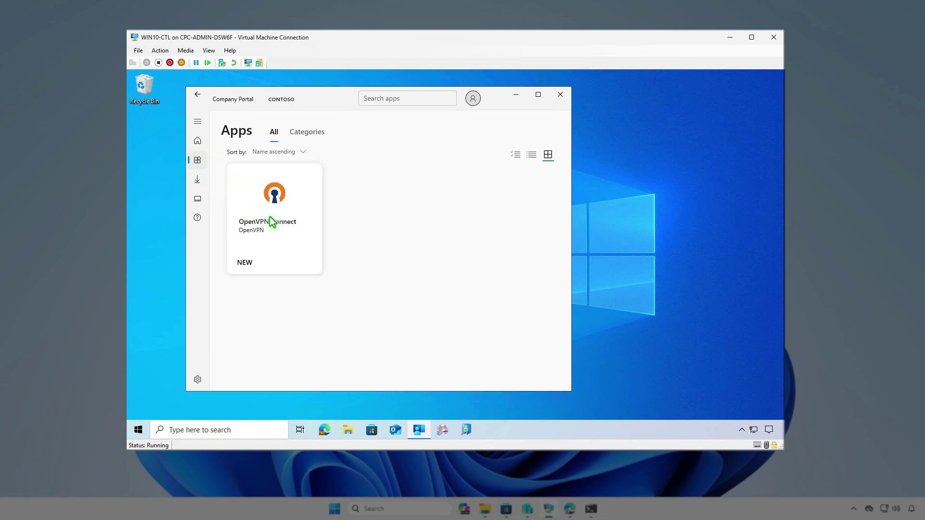
click(273, 222)
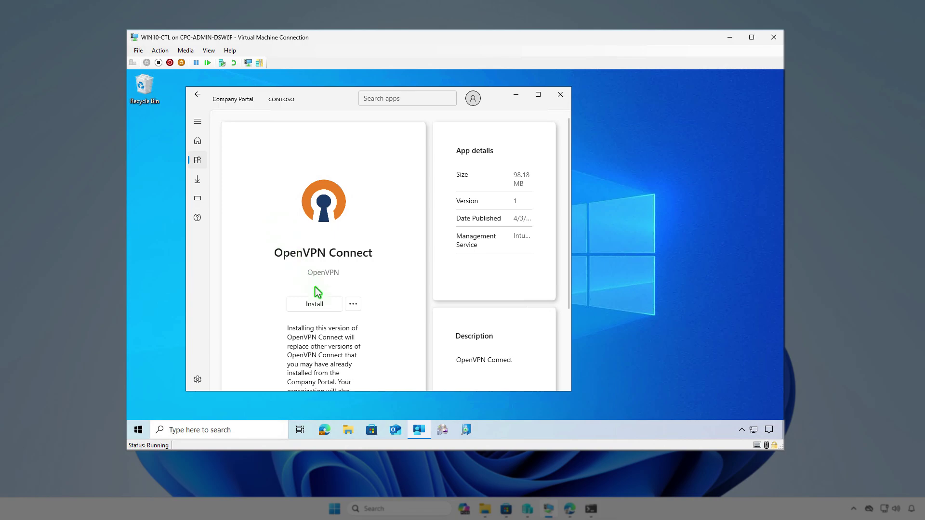
click(323, 304)
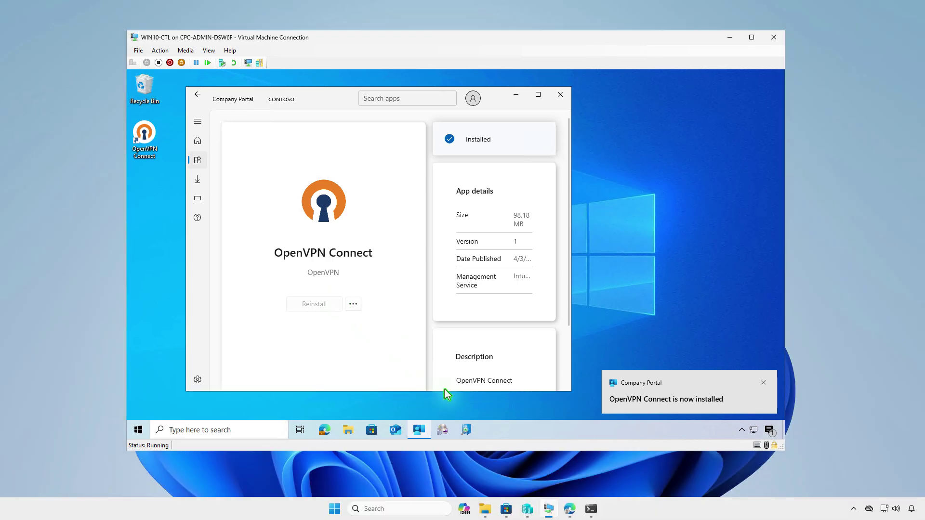
click(569, 508)
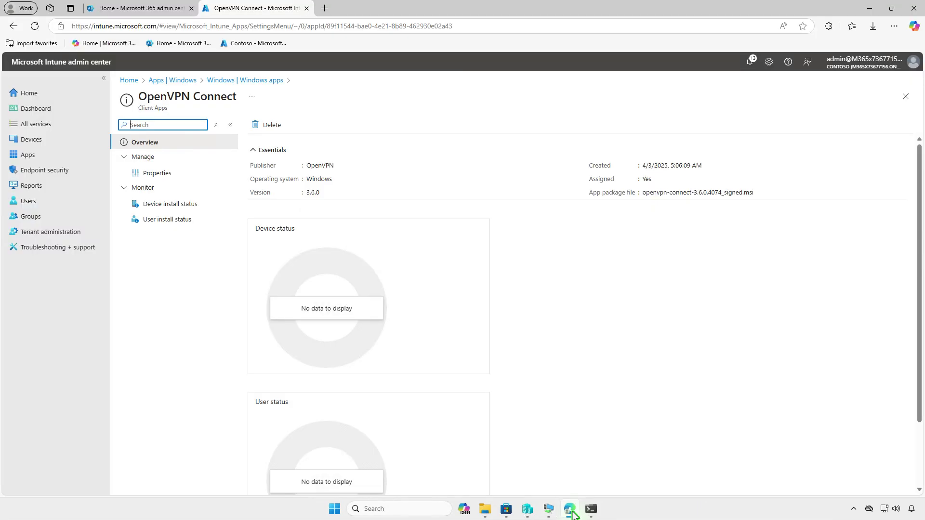
Delete the Test_Users available assignment from OpenVPN Connect's properties.
click(204, 177)
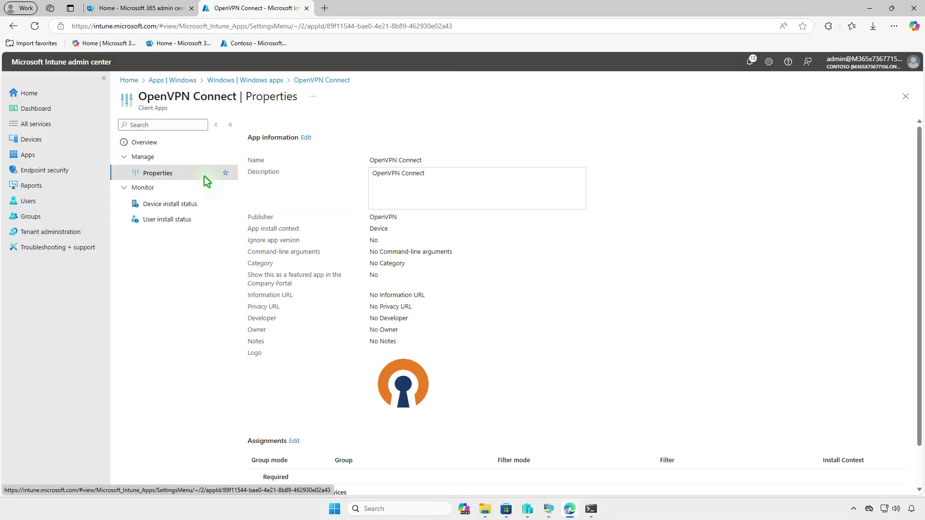
scroll(446, 247, down, 2)
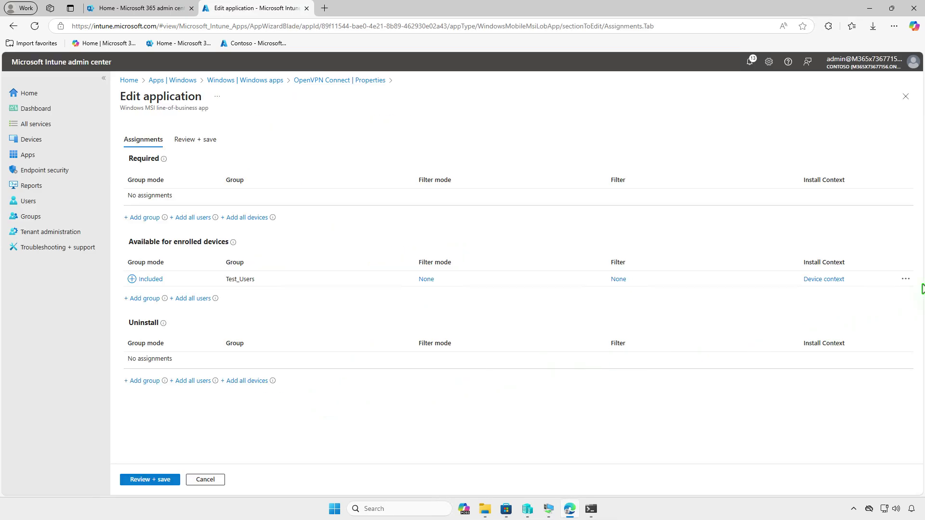
click(906, 280)
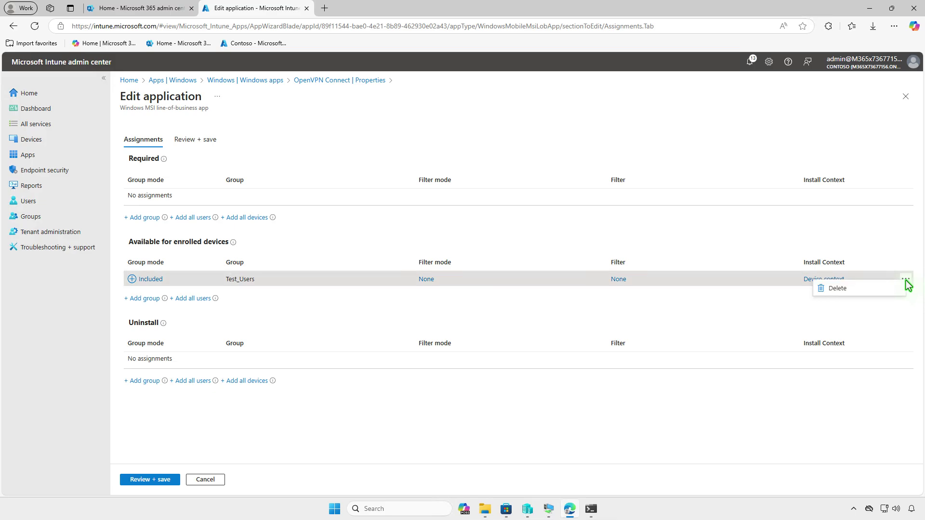
click(852, 290)
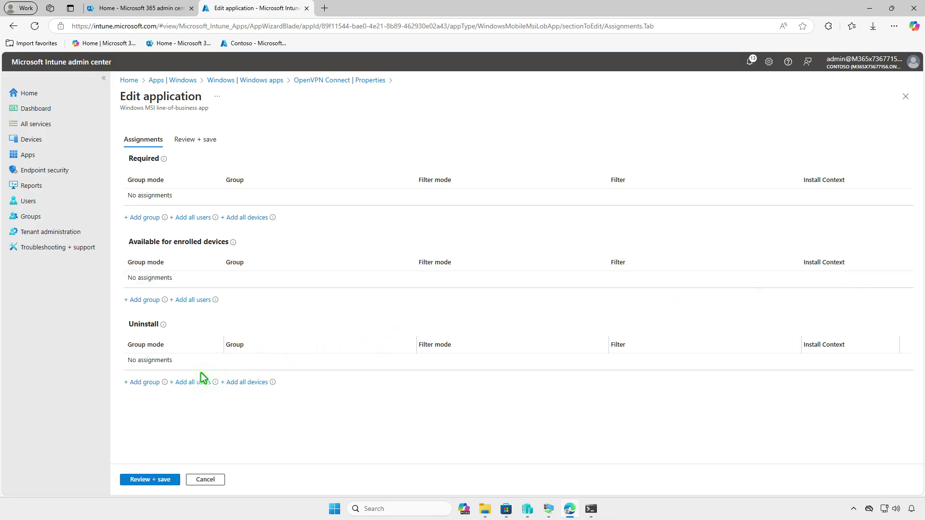
Add Test_Devices under Uninstall and save the app's assignments.
click(143, 386)
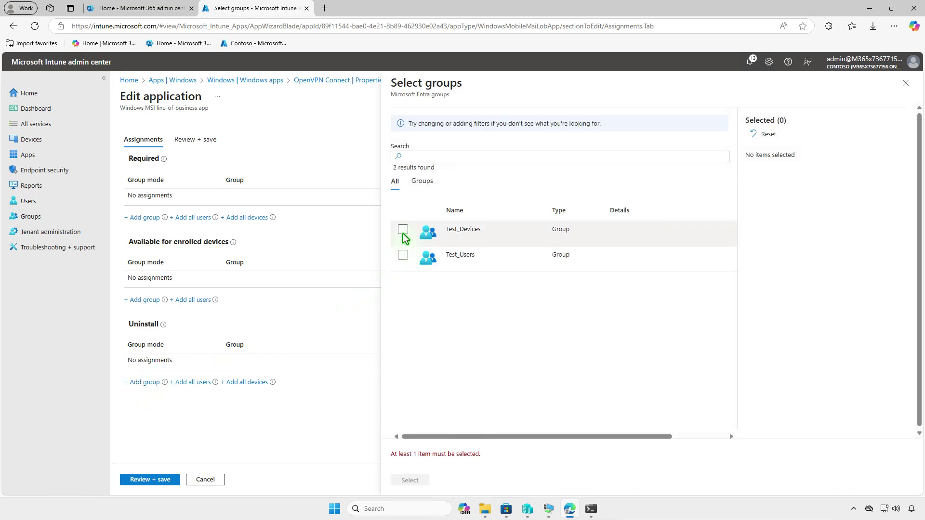
click(402, 230)
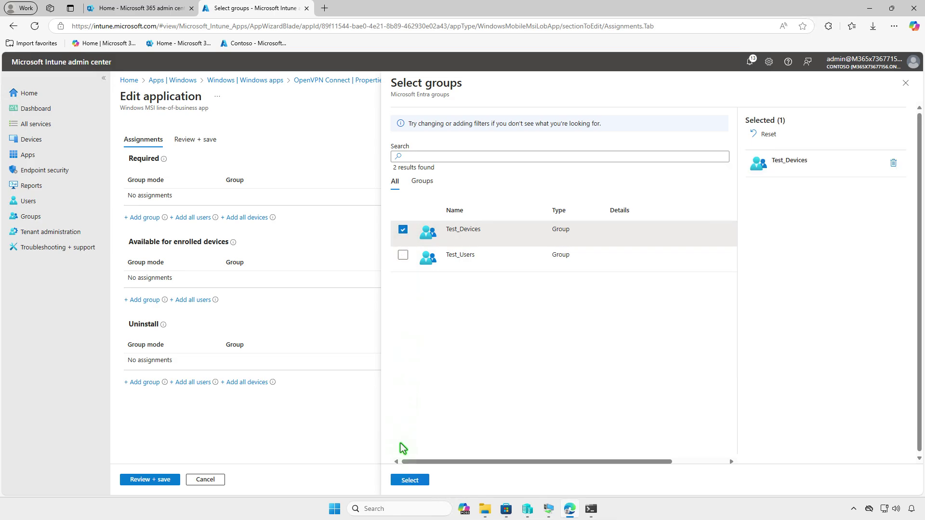
click(407, 480)
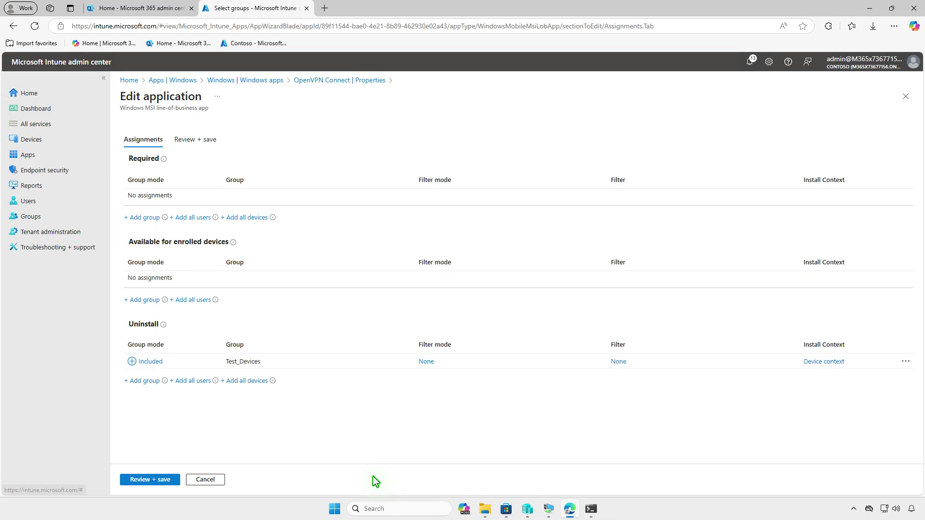
click(171, 481)
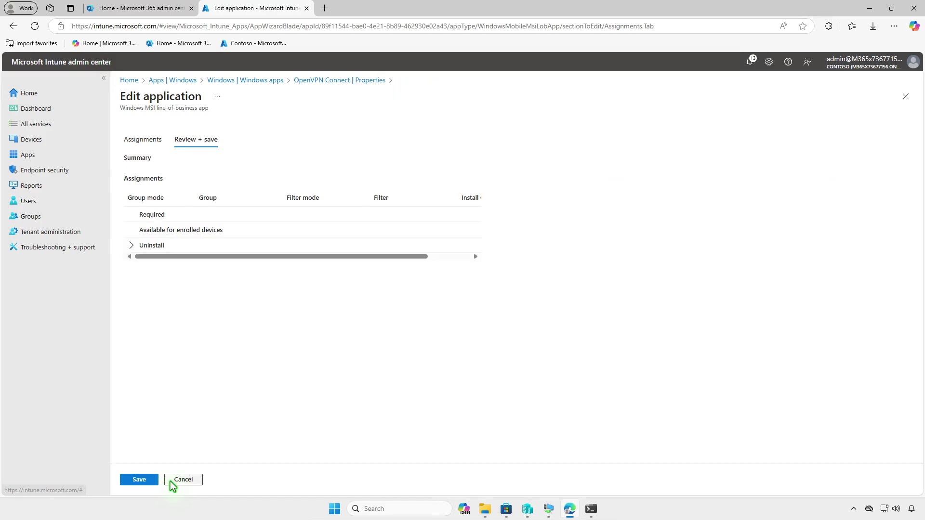
click(144, 481)
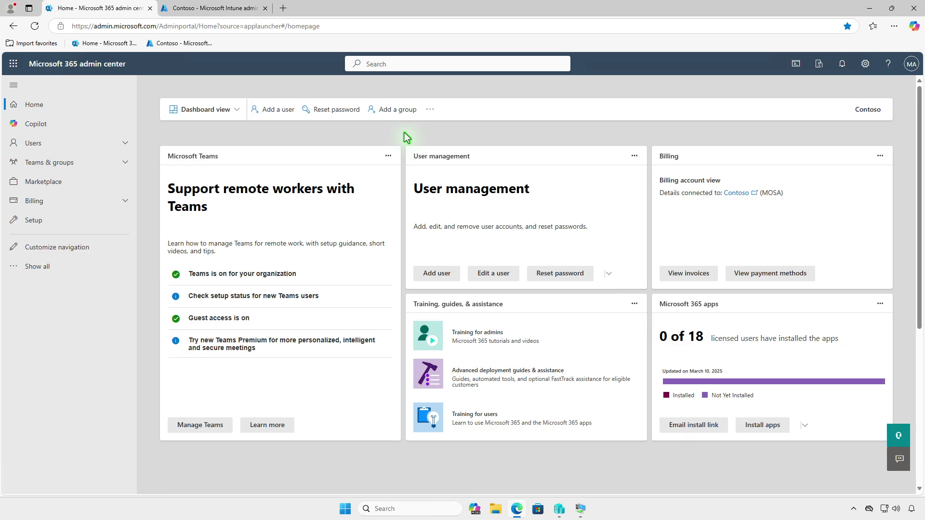
Open Billing > Licenses and view Microsoft Intune Suite's license details (2 of 250 assigned).
click(106, 201)
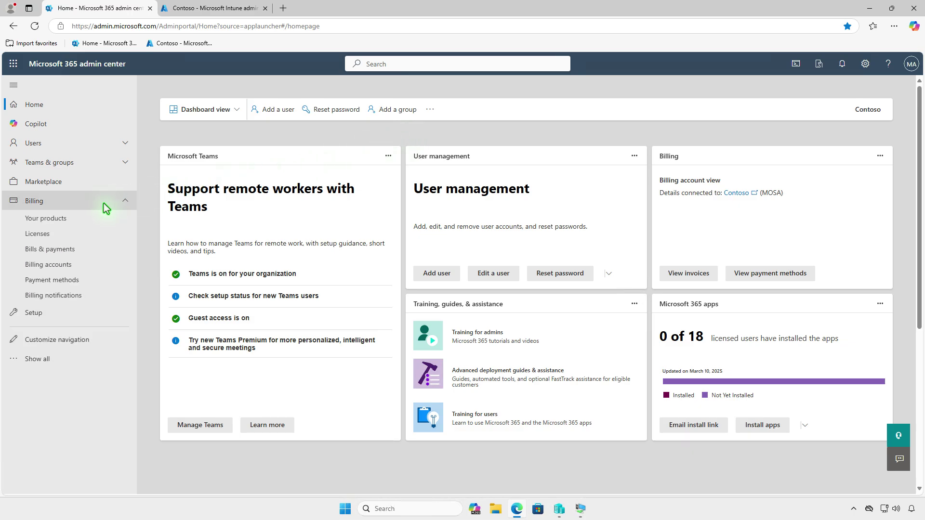
click(92, 239)
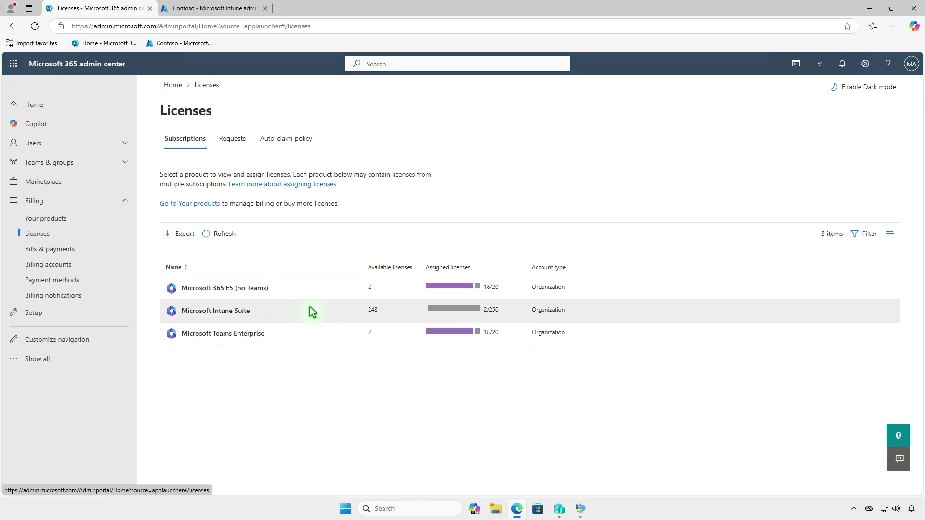
click(312, 312)
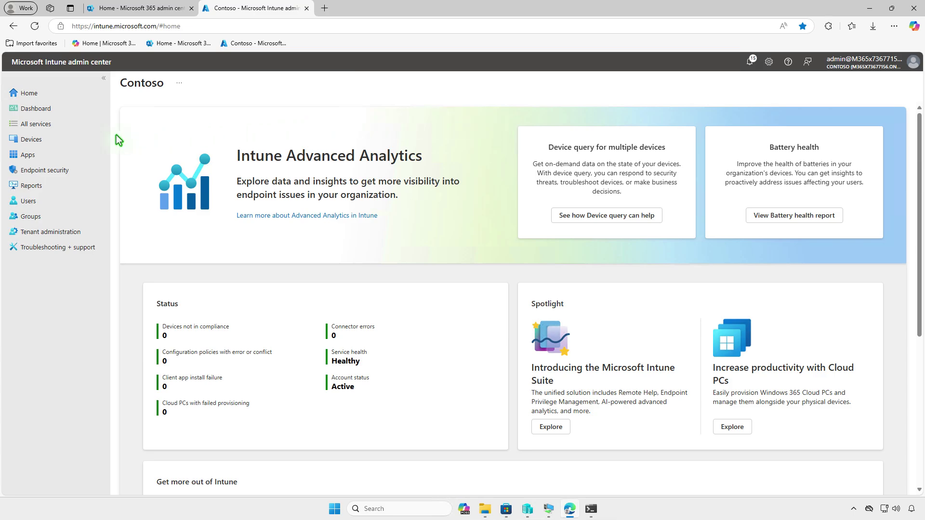
Create a new Windows app with the Enterprise App Catalog app type from Apps > Windows.
click(19, 155)
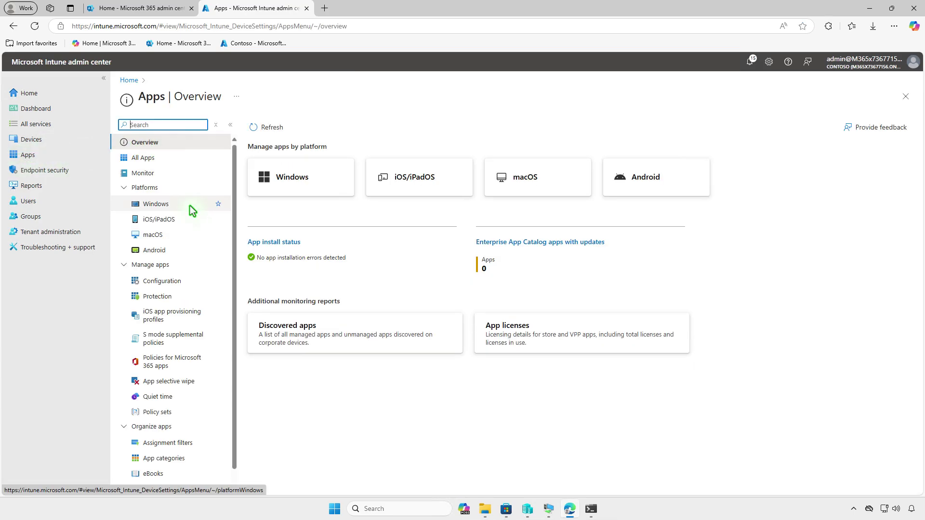
click(188, 206)
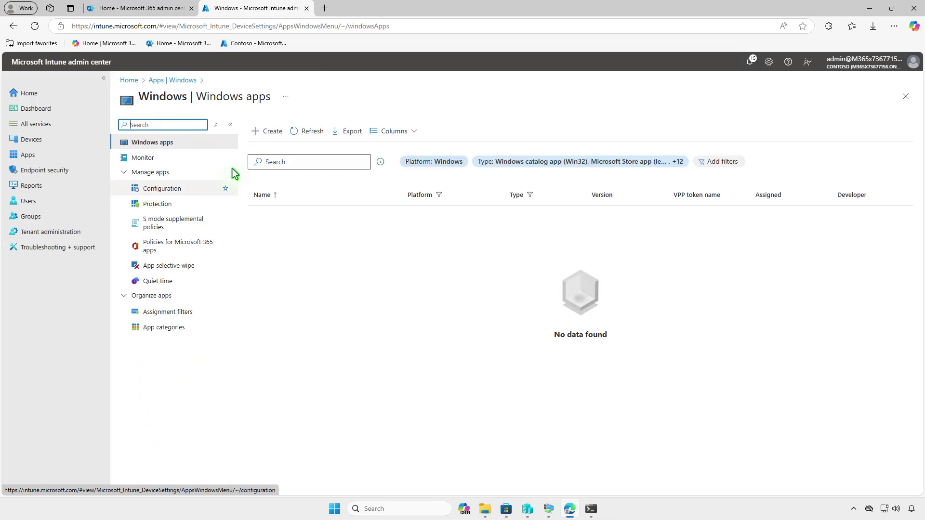
click(266, 135)
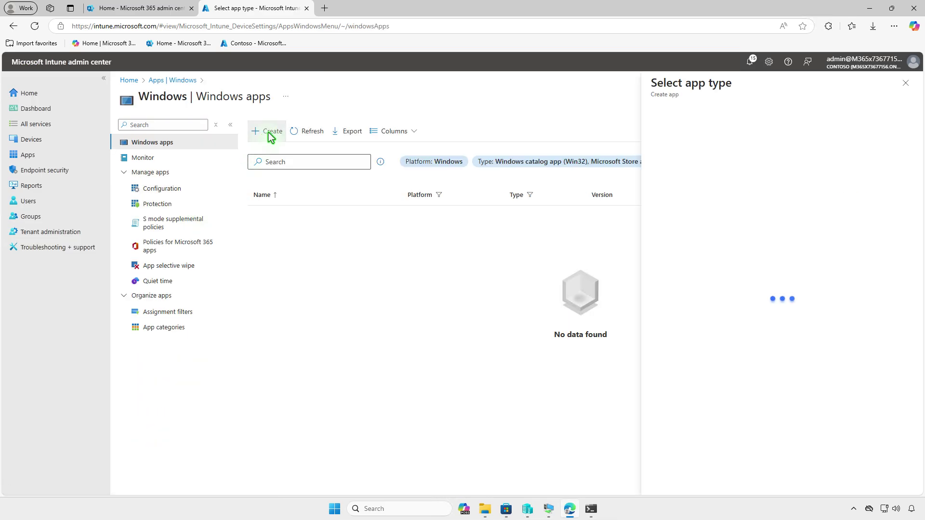
click(737, 128)
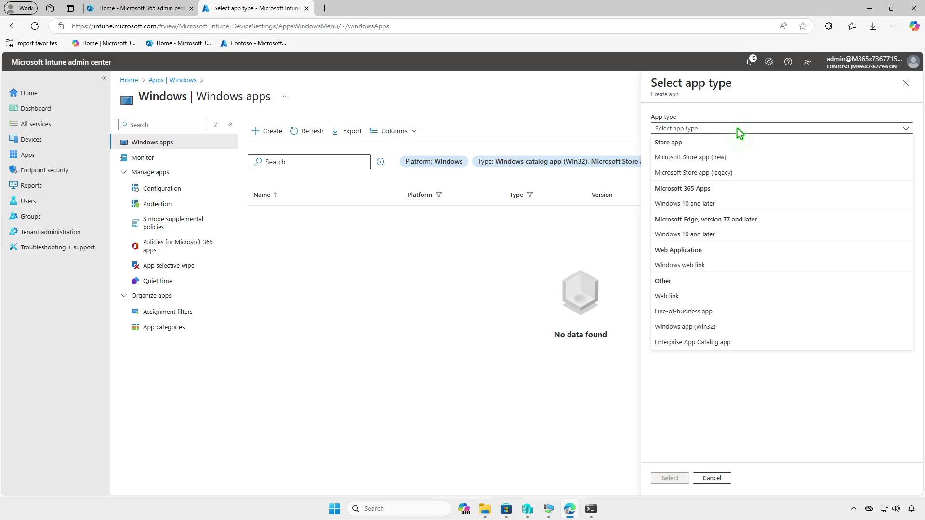
click(738, 341)
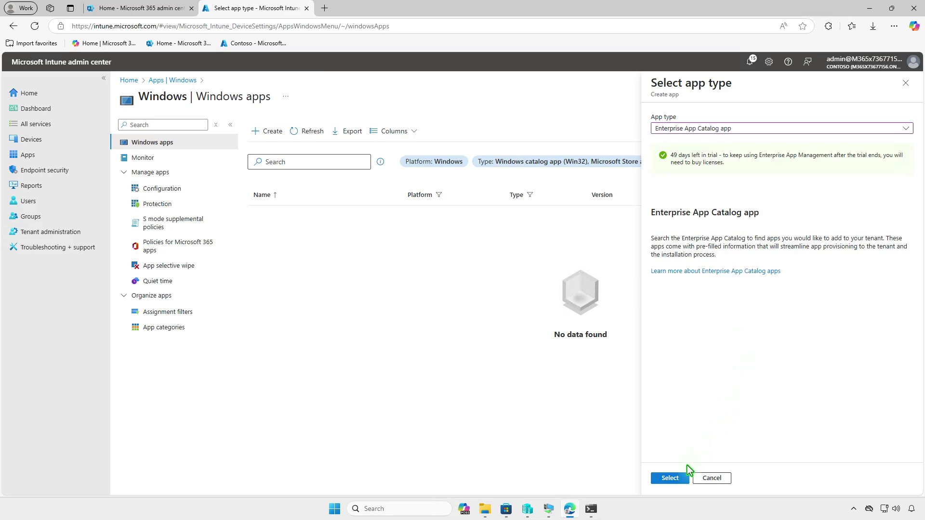
click(679, 478)
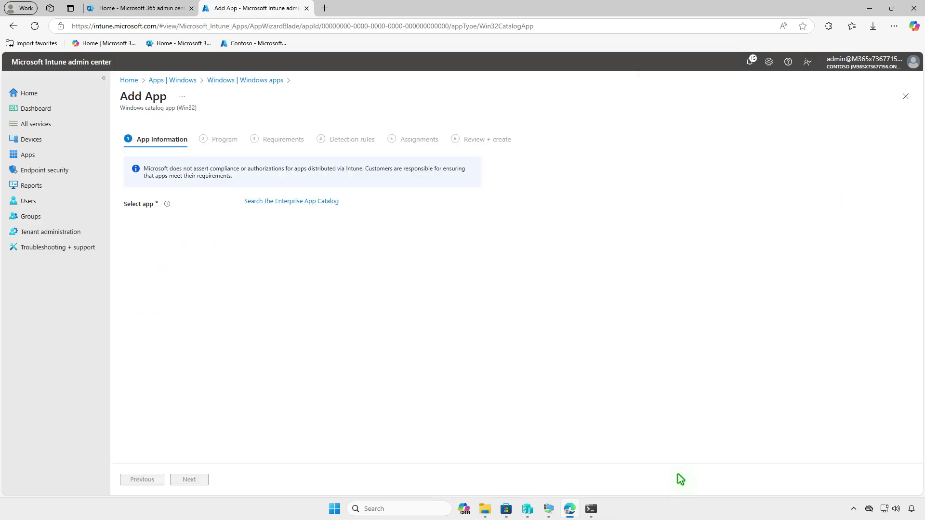
Search the Enterprise App Catalog for 'openvpn c' and select the OpenVPN Connect (x64) 3.6.0 package.
click(310, 203)
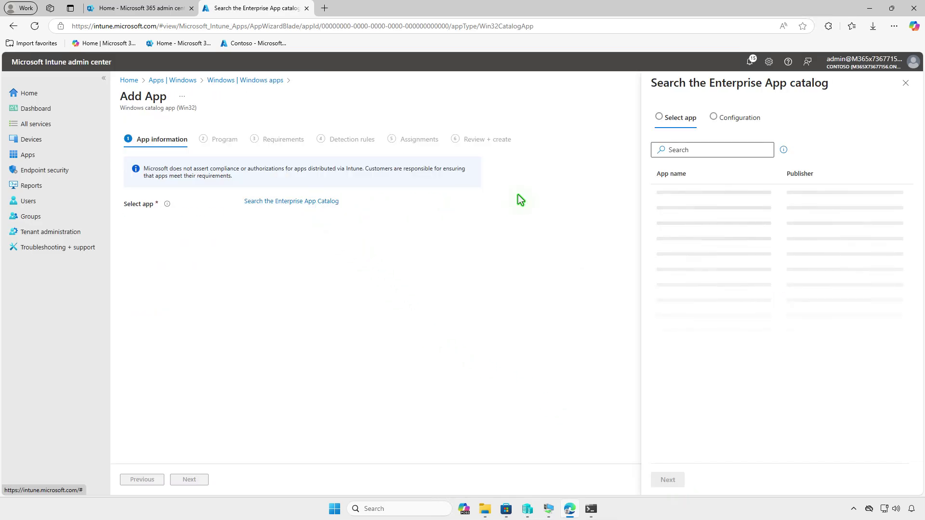
click(692, 151)
text(openvpn c)
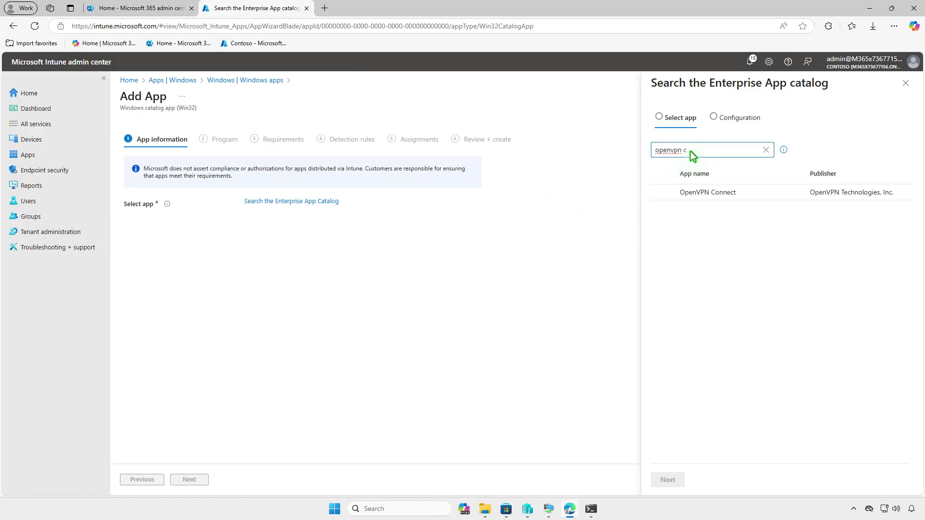
click(751, 194)
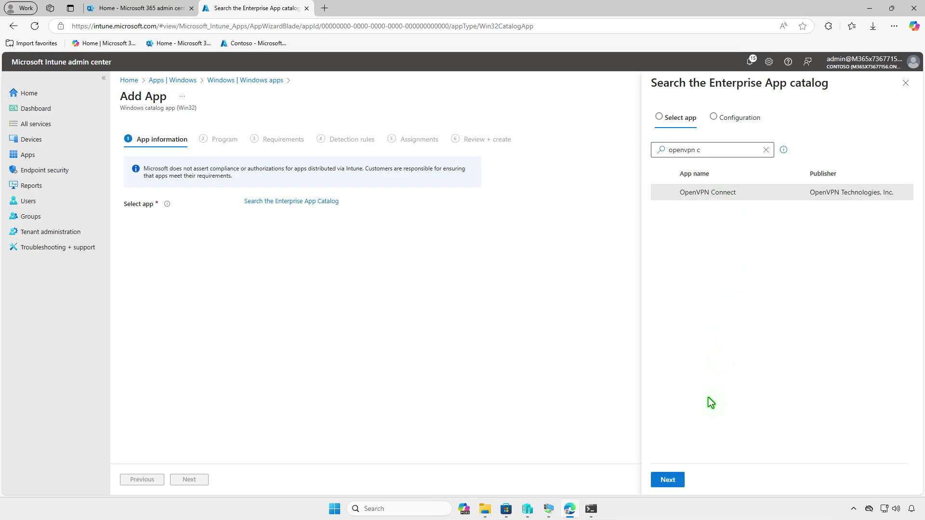
click(680, 479)
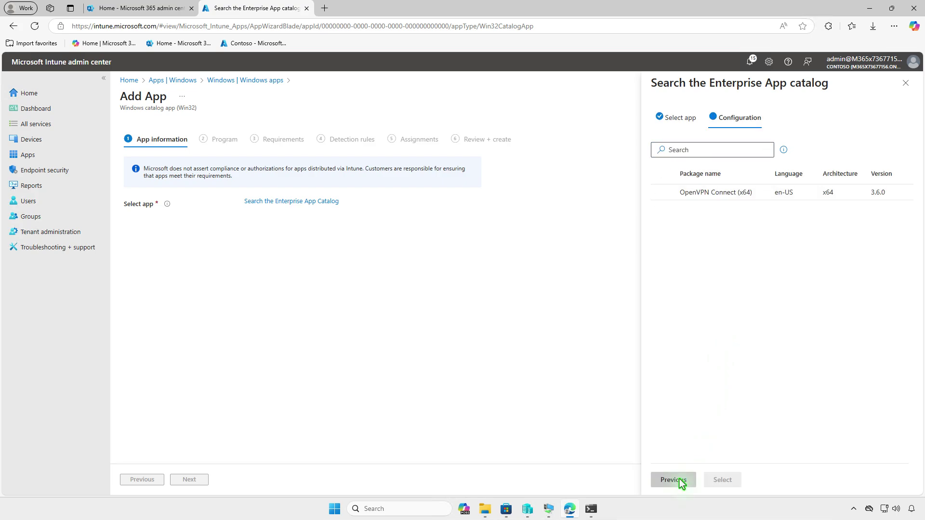
click(756, 194)
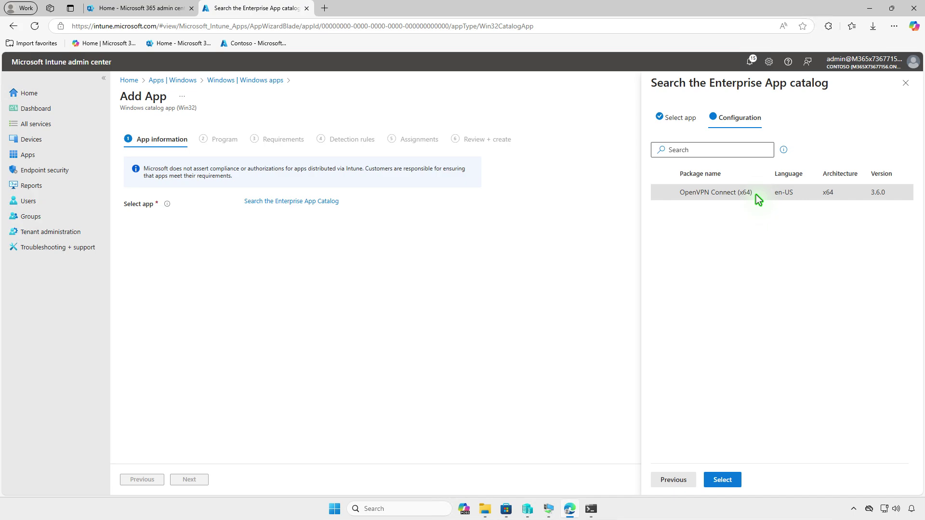
click(721, 481)
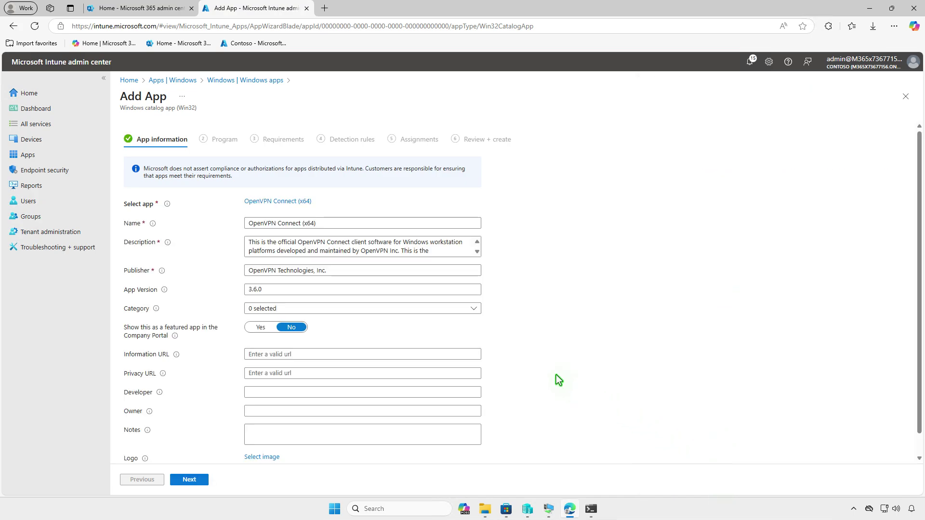
Accept the prefilled program, 64-bit/Windows 10 1607 requirements and detection rule pages to reach Assignments.
scroll(558, 381, down, 1)
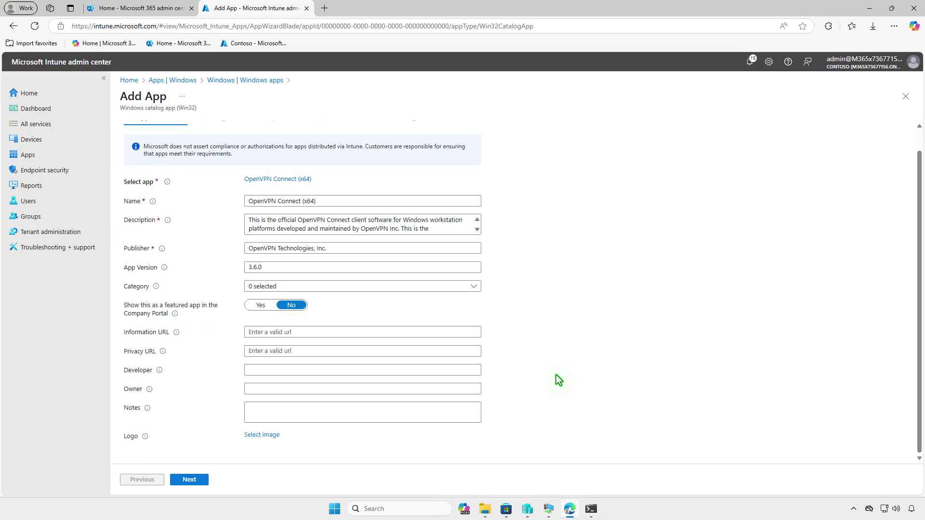
click(195, 479)
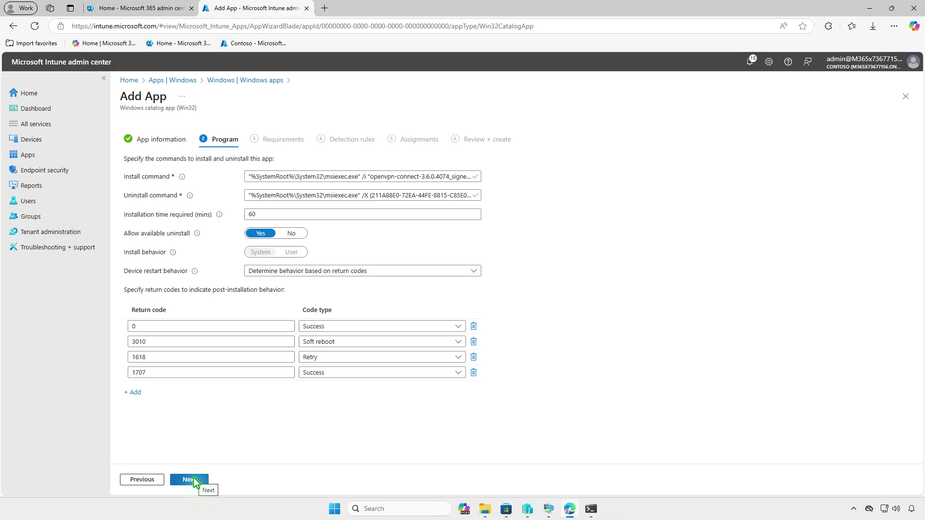
click(194, 479)
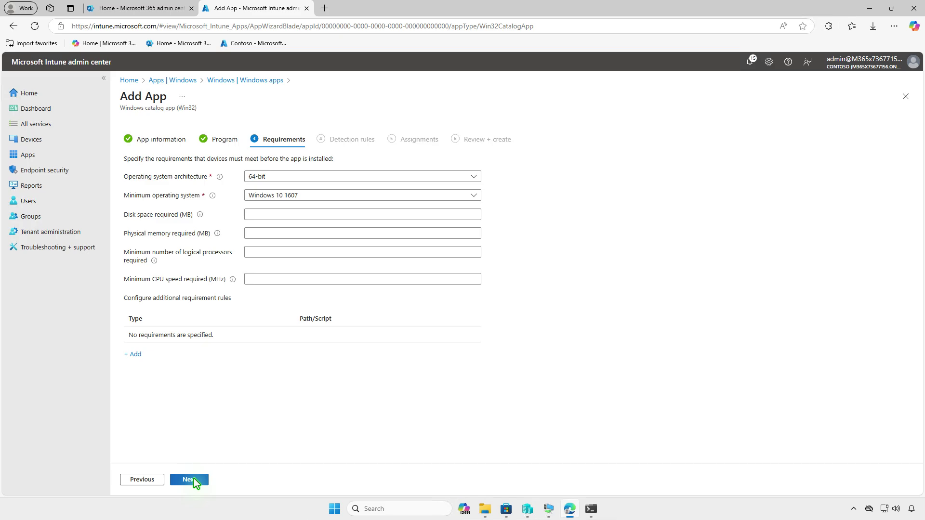
click(193, 478)
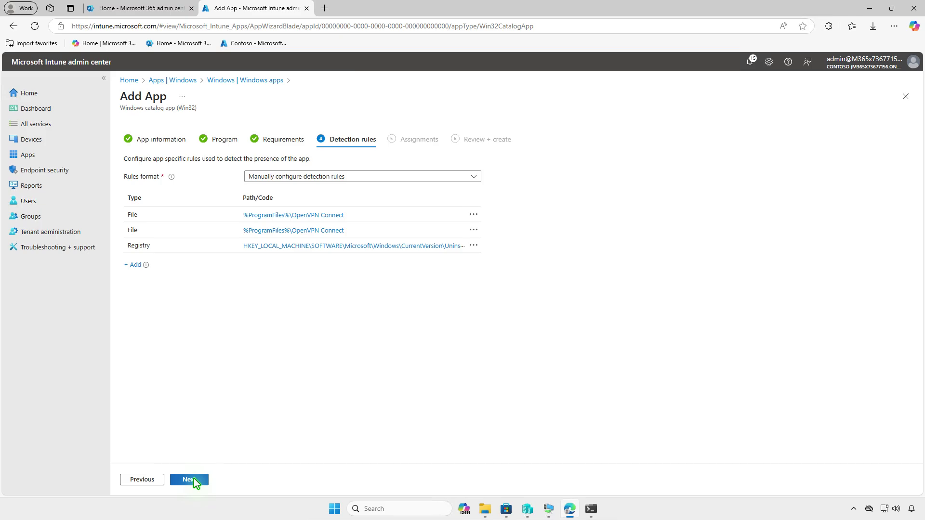
click(189, 479)
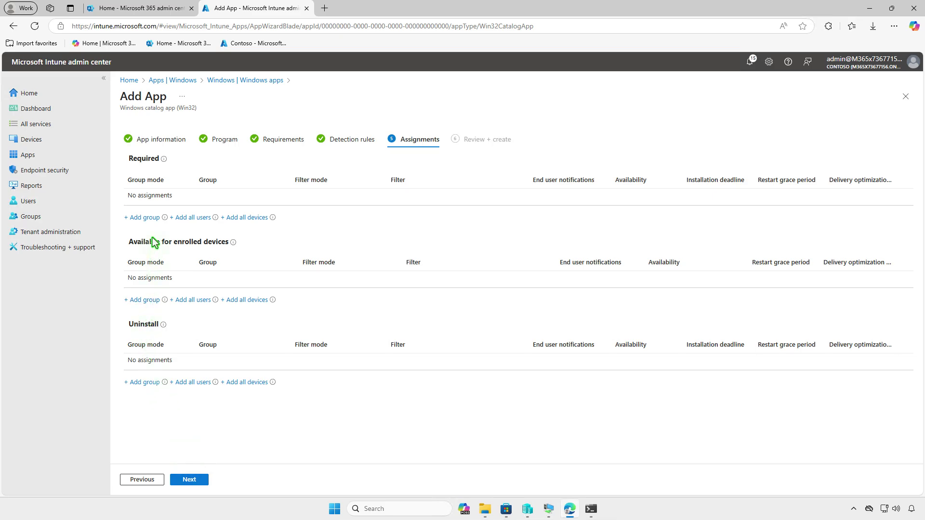
Assign Test_Devices as Required, create the OpenVPN Connect (x64) app, and minimize Edge.
click(152, 222)
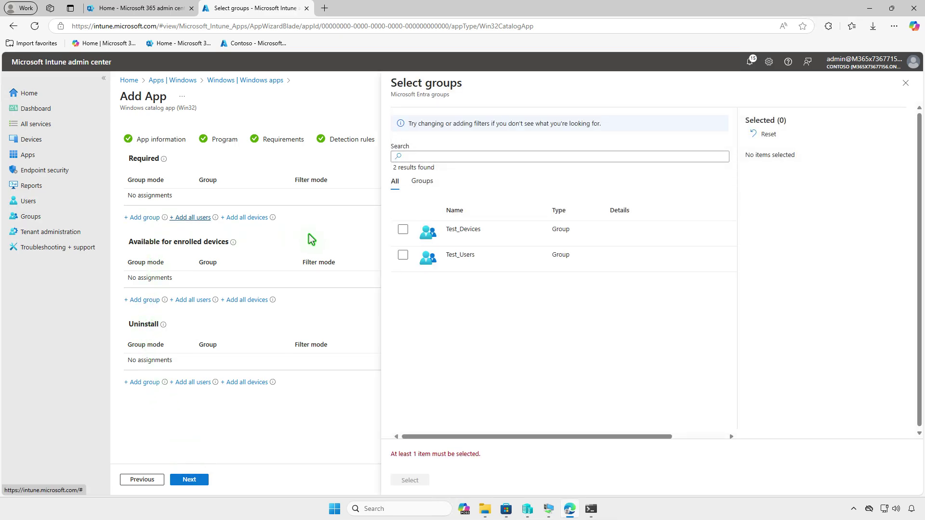
click(404, 230)
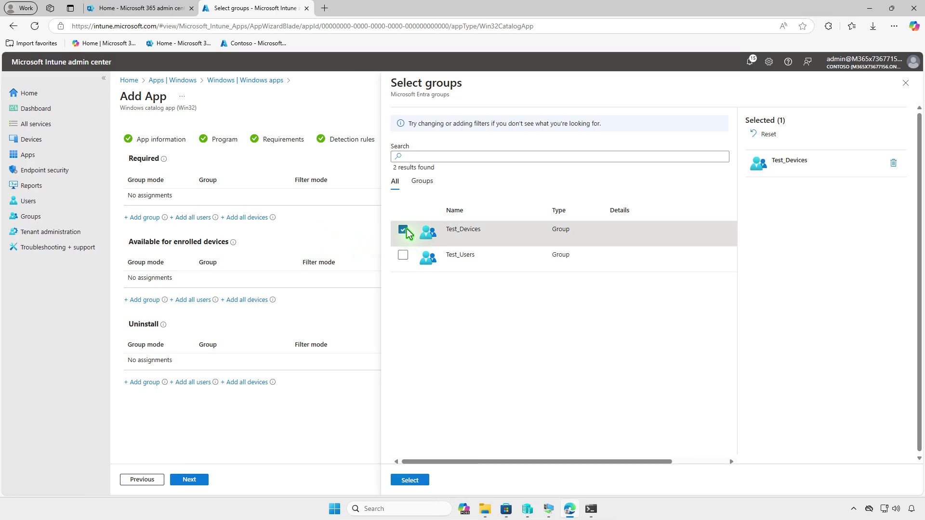
click(404, 481)
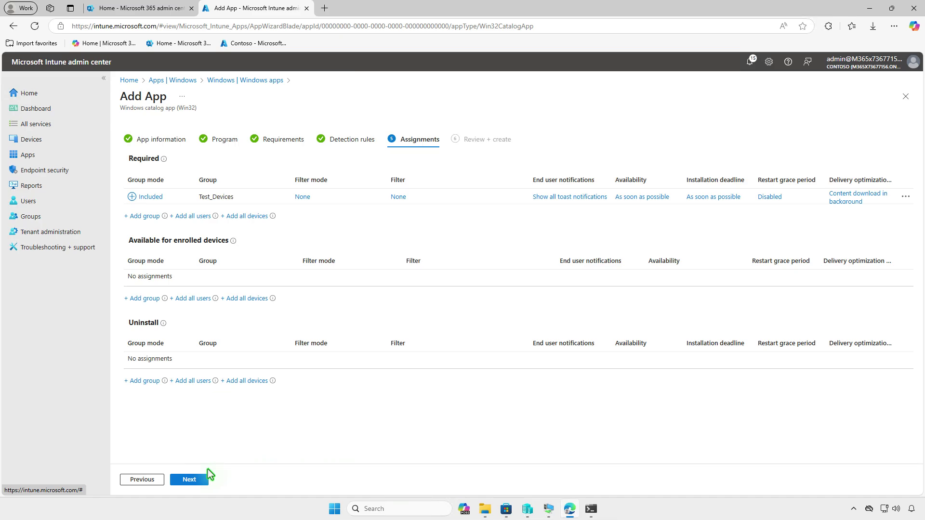
click(189, 479)
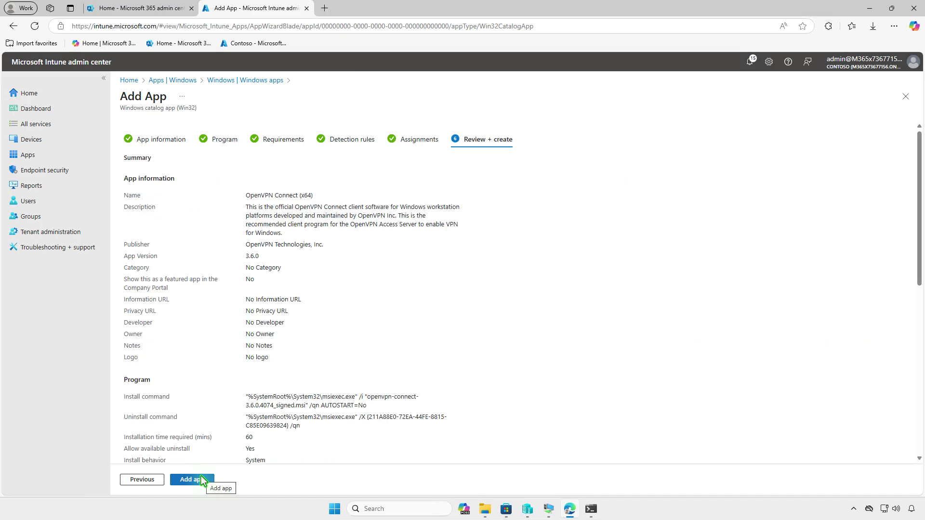
click(202, 479)
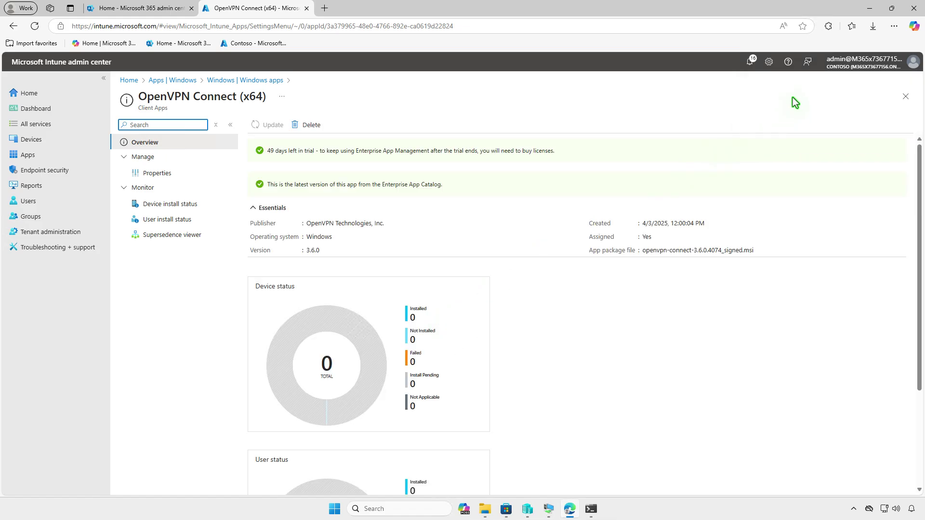
click(868, 9)
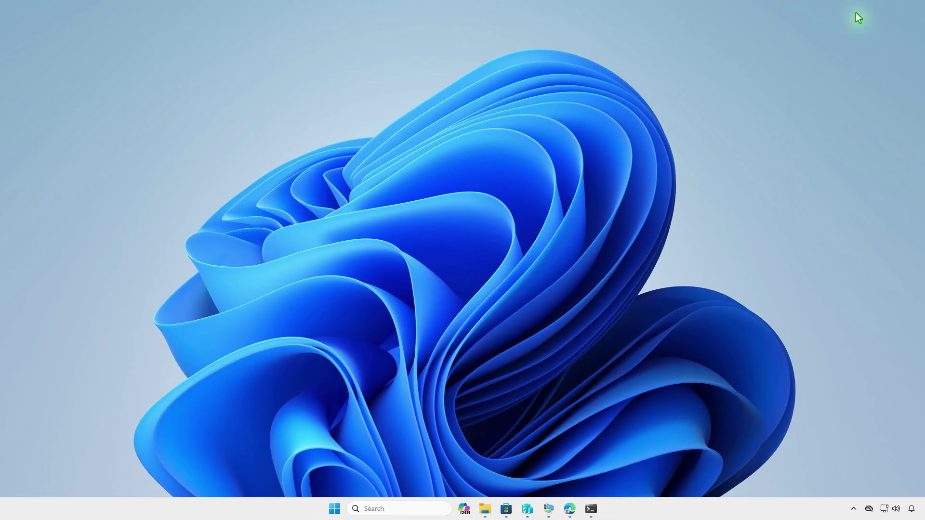
Sync the VM from Company Portal, confirm OpenVPN Connect (x64) installed, then return to Edge.
click(548, 508)
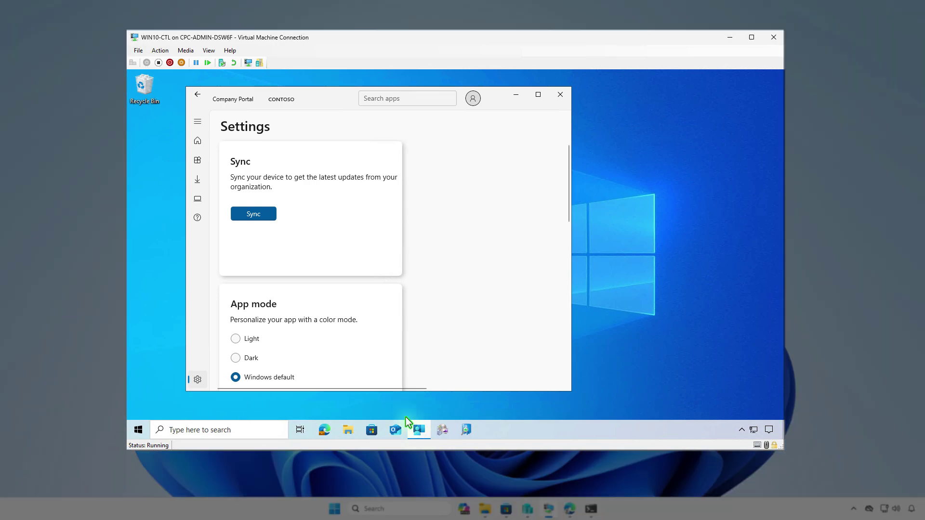
click(270, 217)
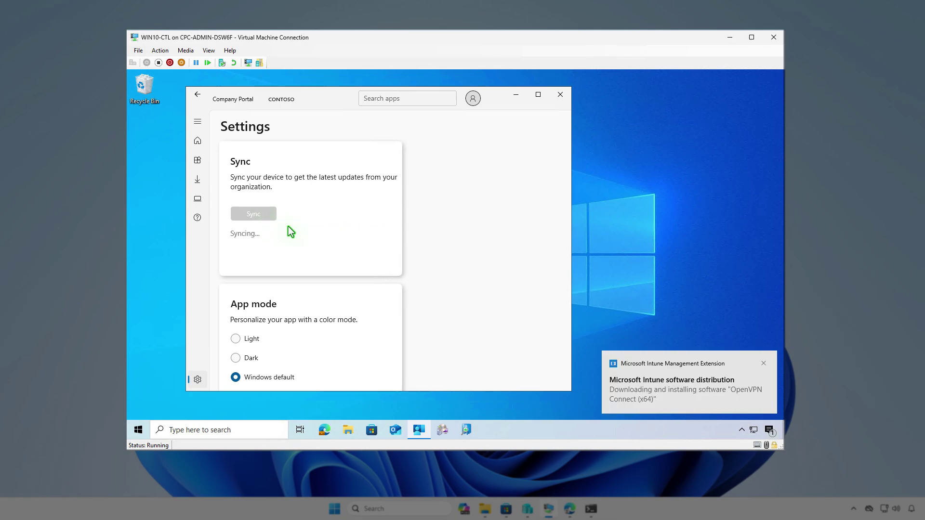
click(769, 431)
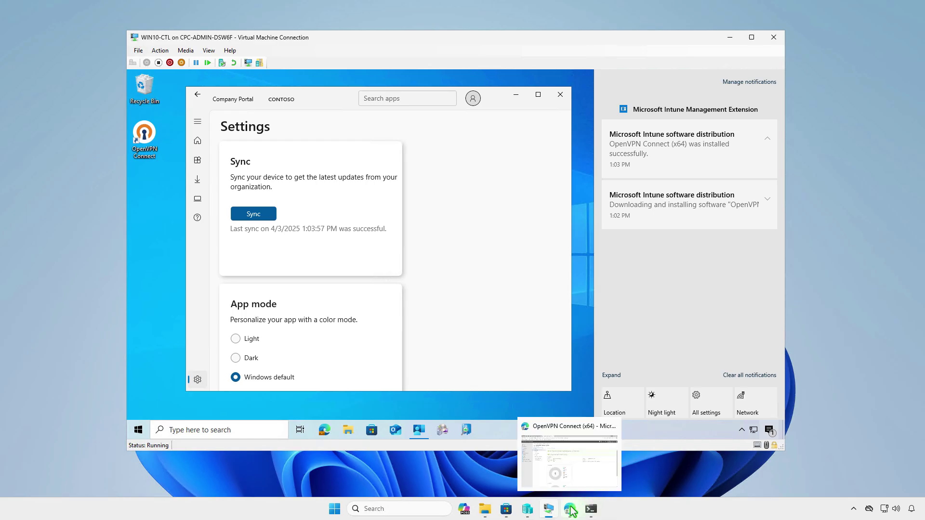
click(573, 509)
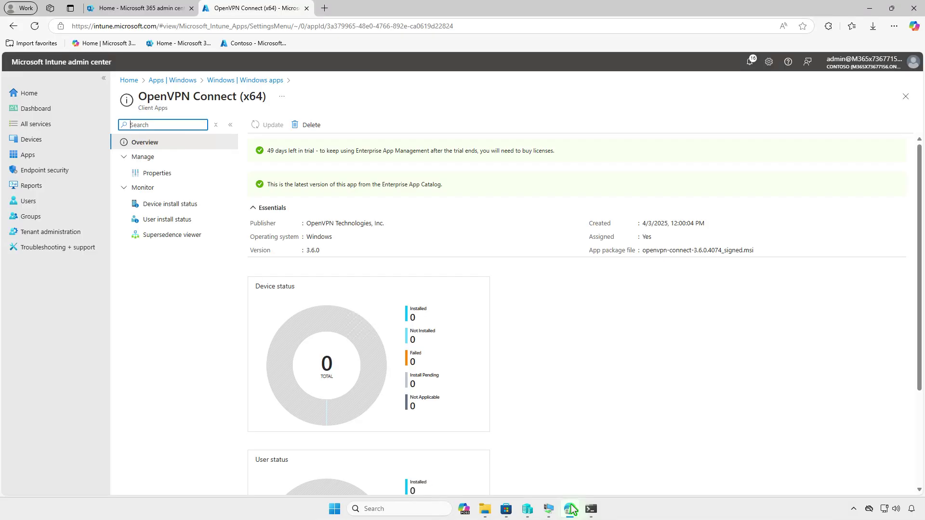
In the app's Properties, edit Assignments and delete the Required Test_Devices assignment.
click(180, 175)
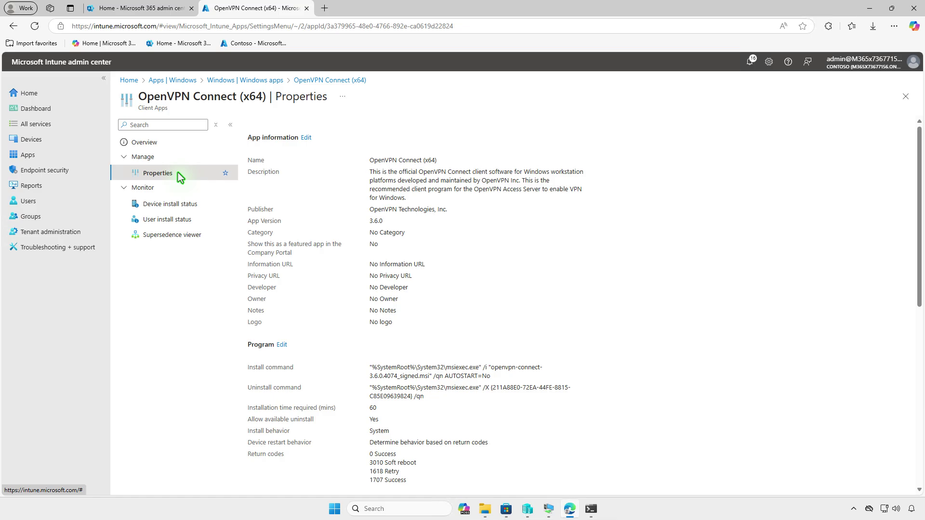
scroll(491, 304, down, 10)
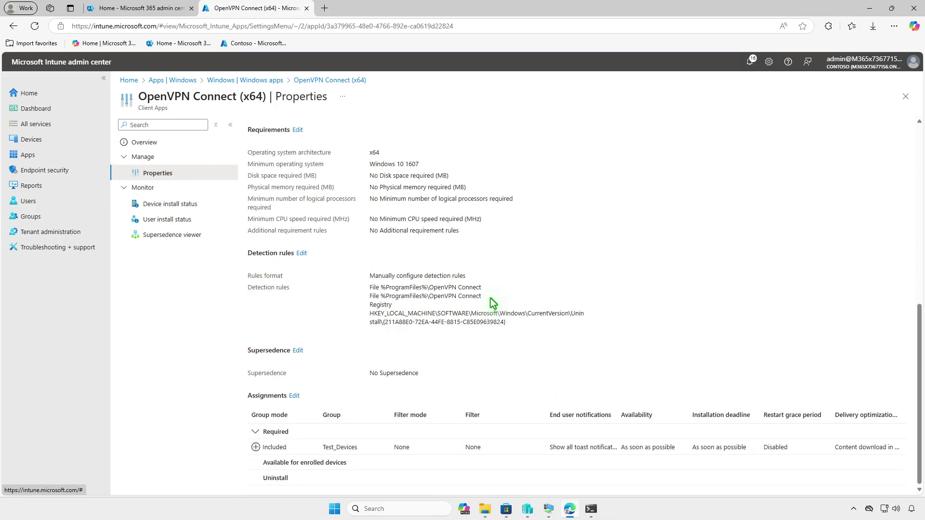
click(294, 396)
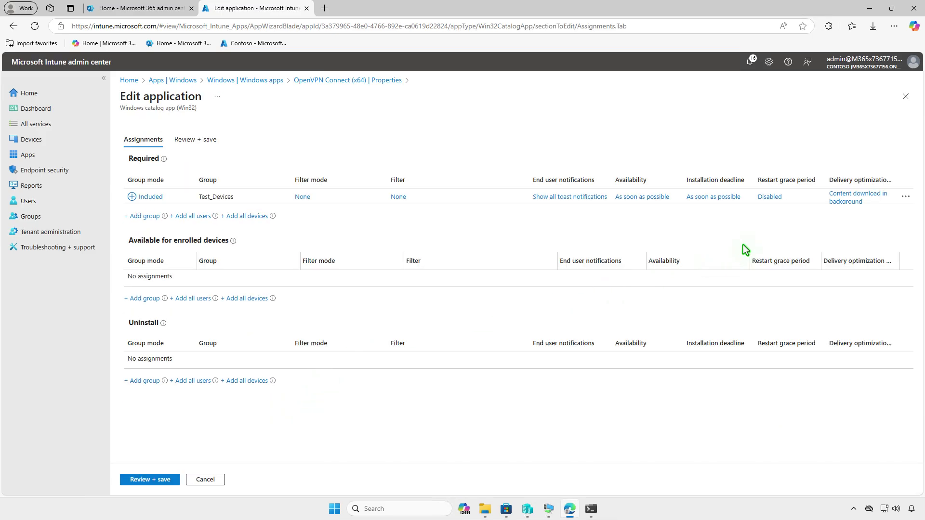
click(907, 201)
click(880, 206)
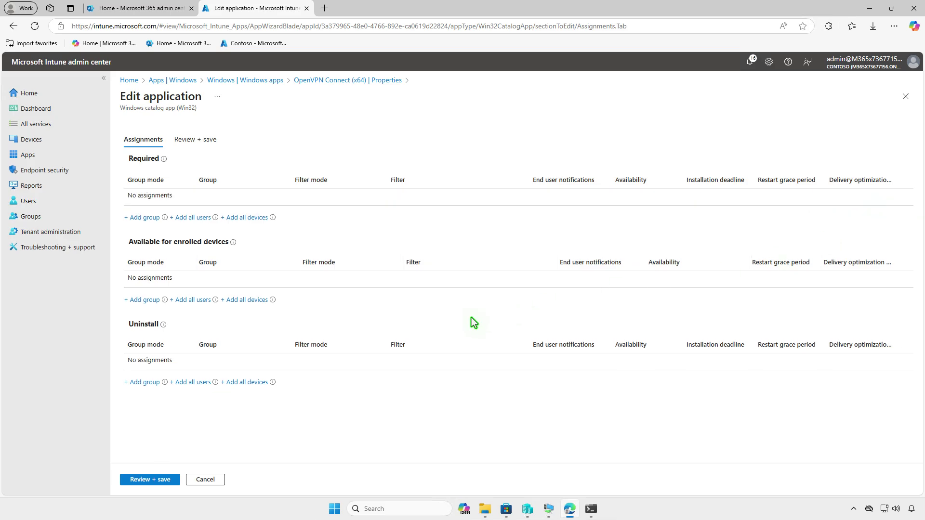
Add Test_Devices under Uninstall, save the assignments, and minimize the browser.
click(145, 382)
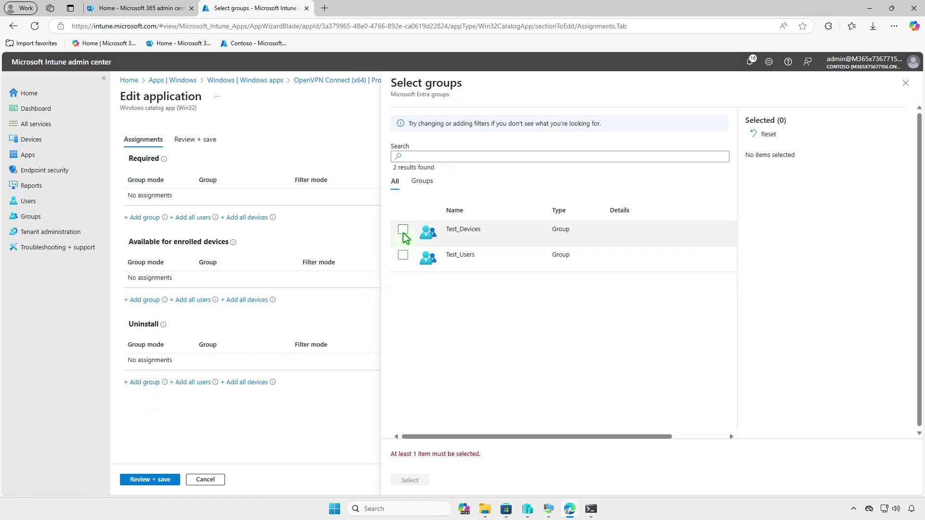
click(403, 230)
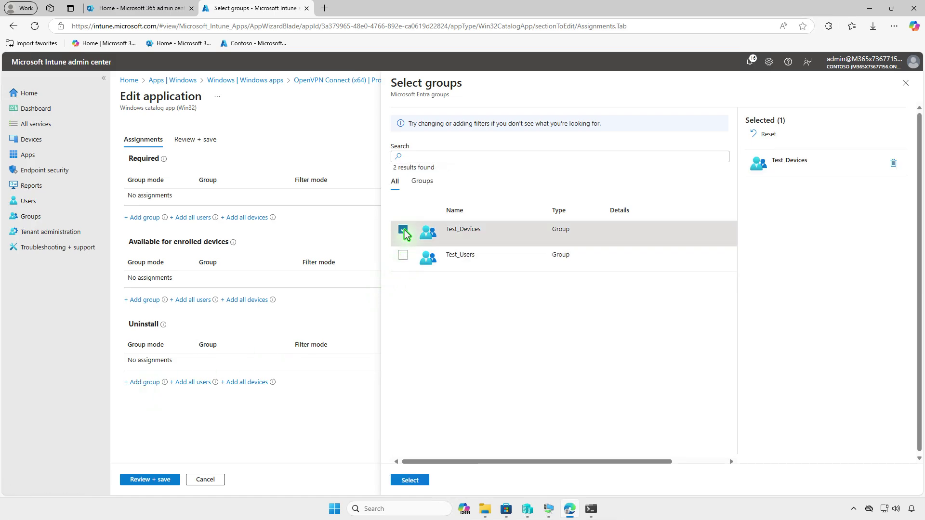
click(403, 480)
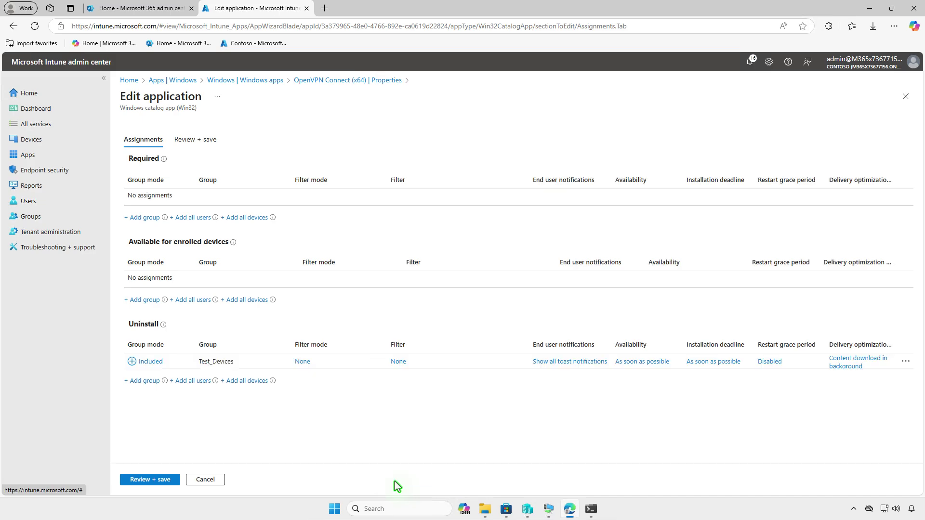
click(140, 480)
click(140, 481)
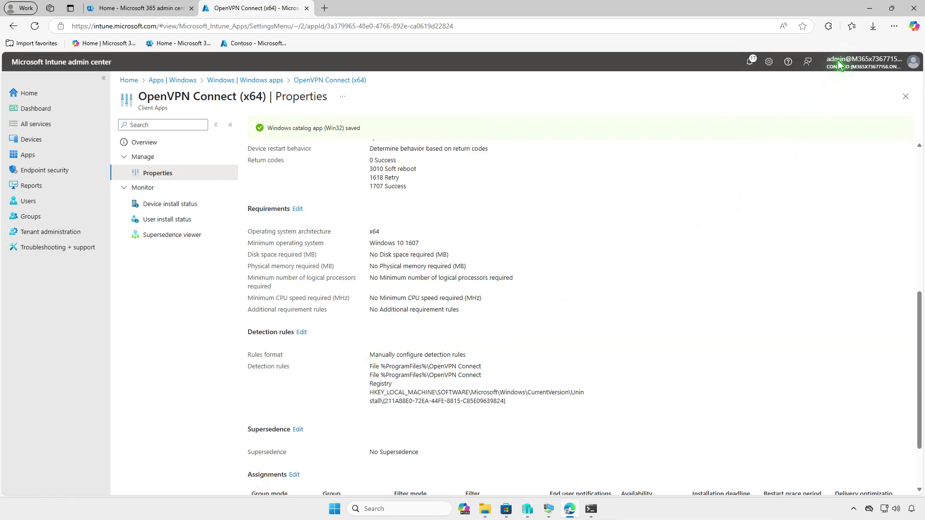
click(867, 15)
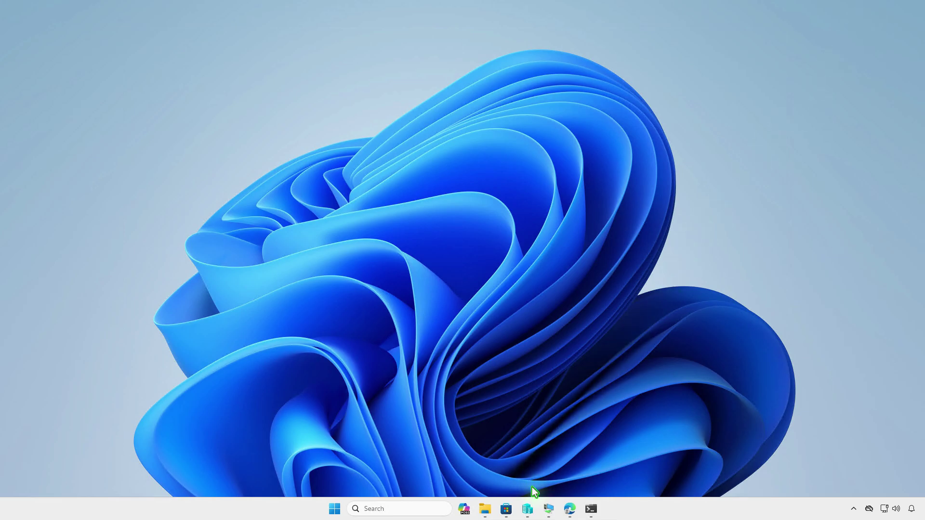
Sync the VM in Company Portal and check notifications for the OpenVPN Connect (x64) uninstall.
click(548, 510)
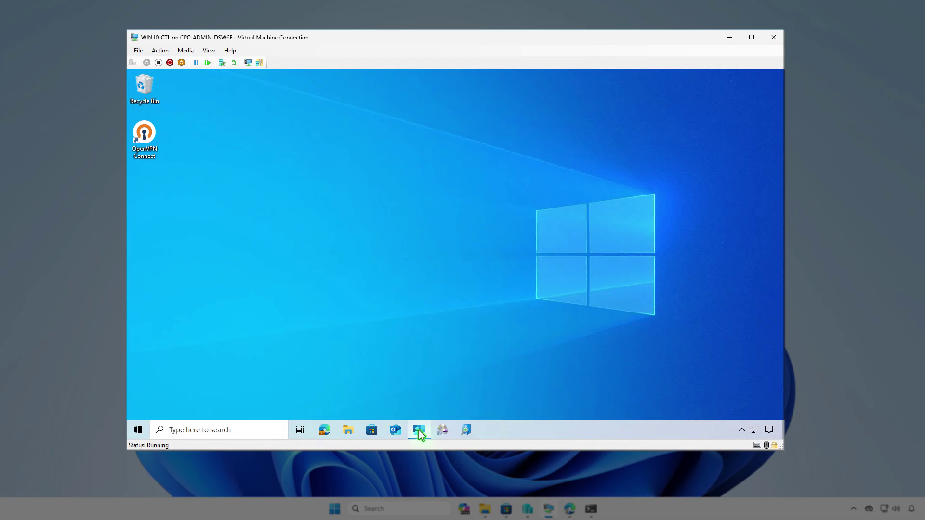
click(419, 431)
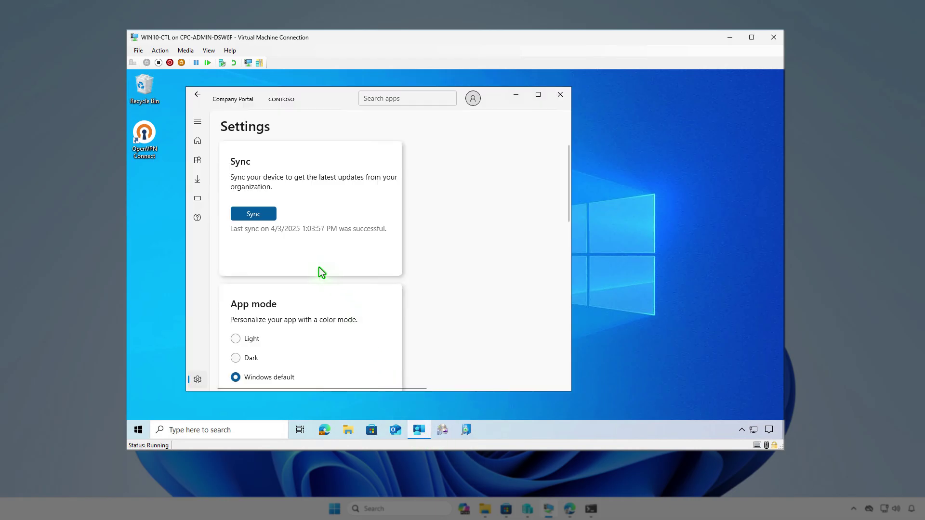
click(269, 215)
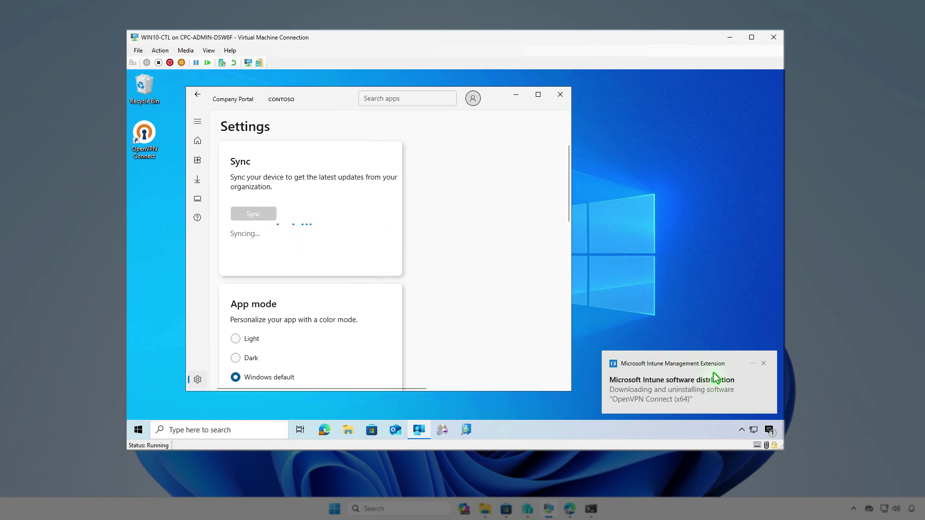
click(768, 428)
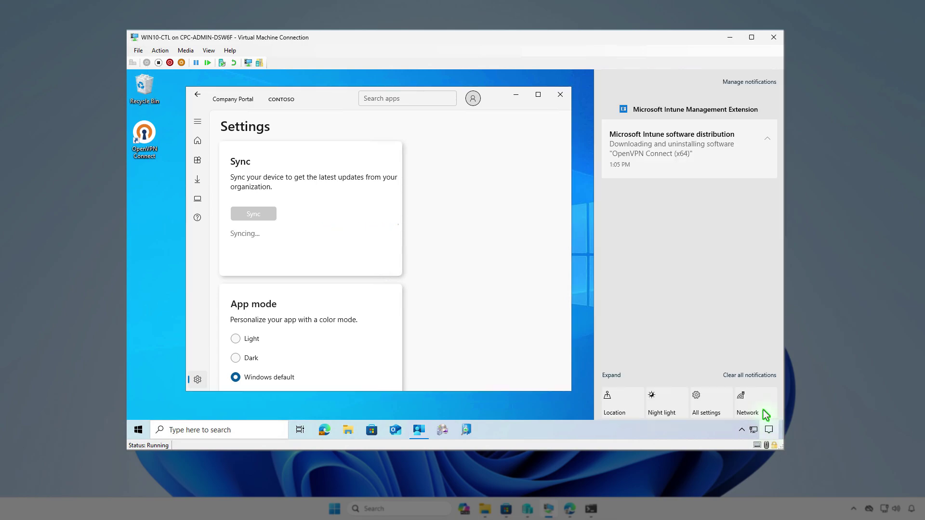